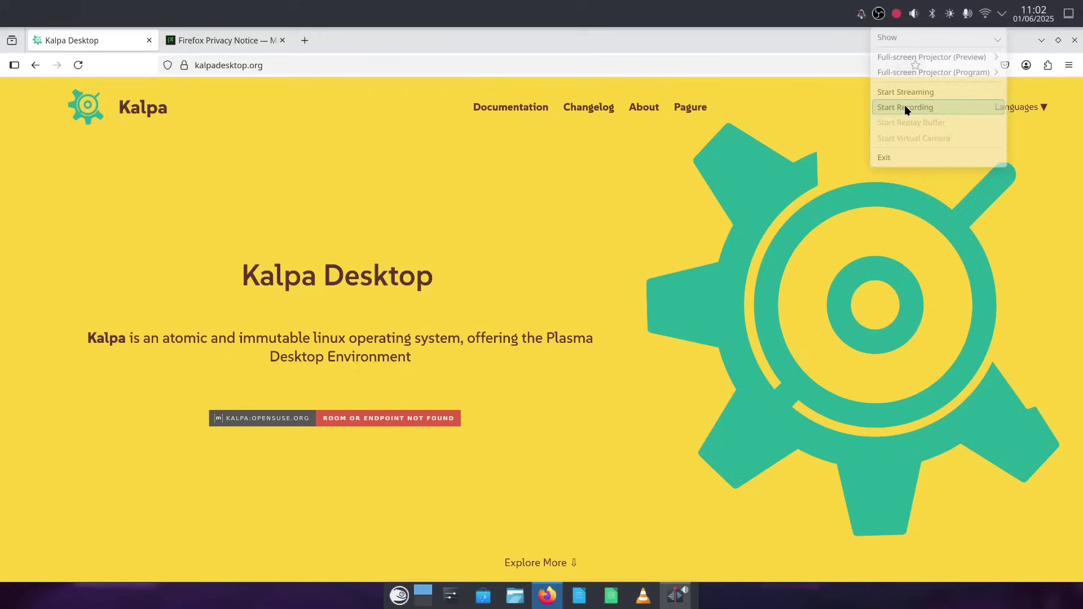
Scroll kalpadesktop.org down to Installation and download the Kalpa installation ISO
left_click(905, 104)
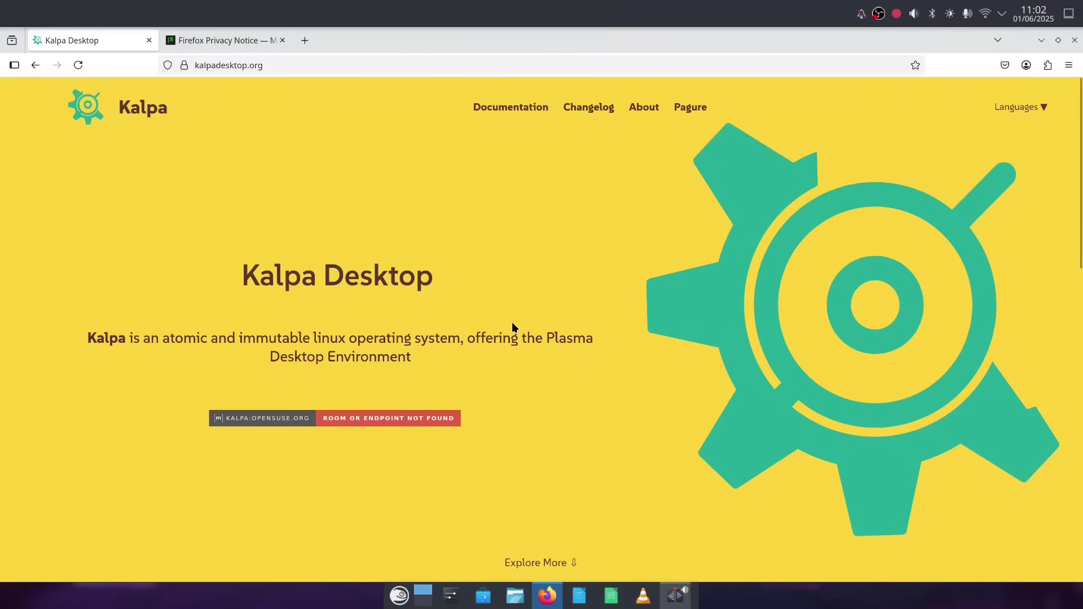
scroll(569, 373, "down", 3)
scroll(569, 370, "down", 5)
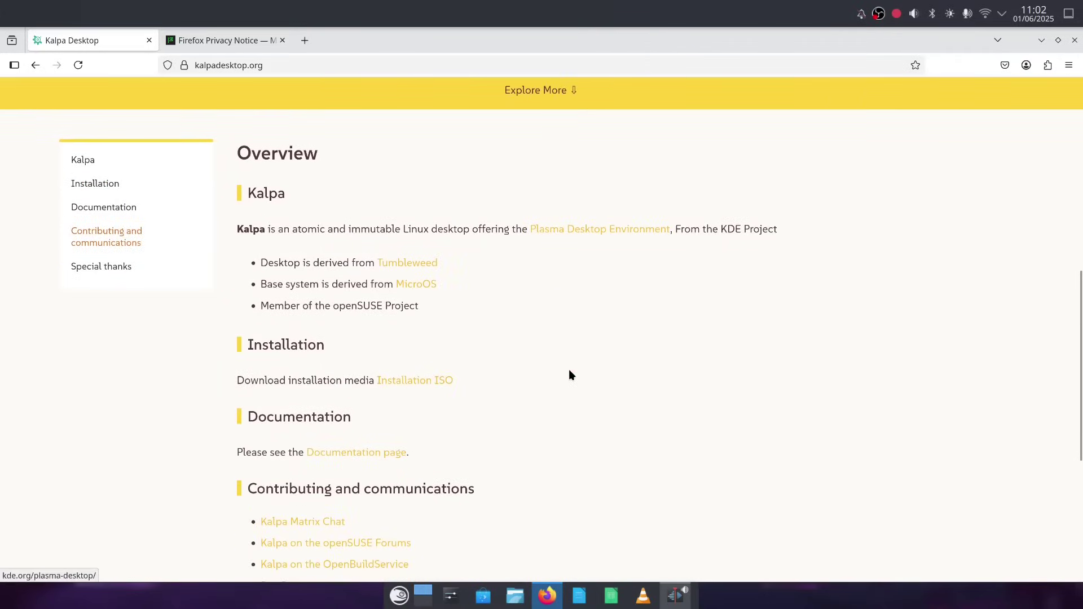
scroll(570, 373, "down", 3)
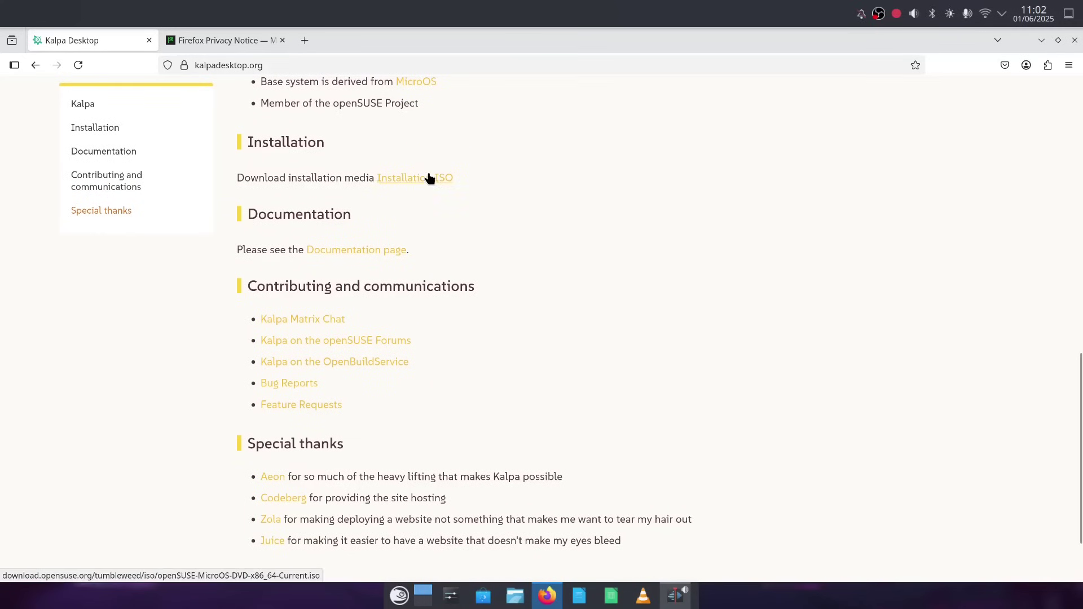
left_click(429, 178)
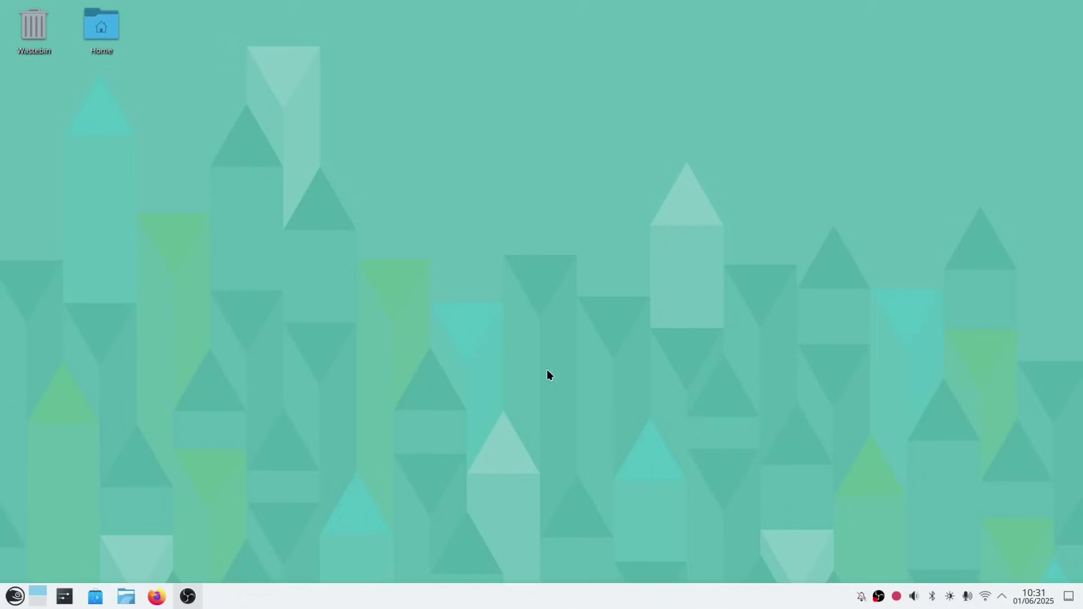
left_click(987, 602)
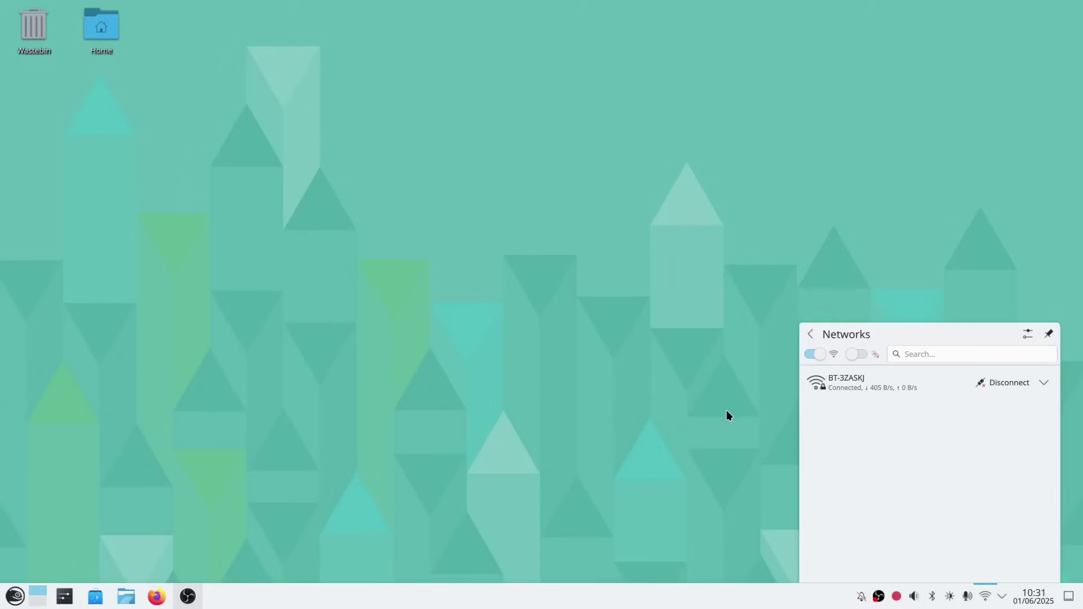
left_click(1044, 382)
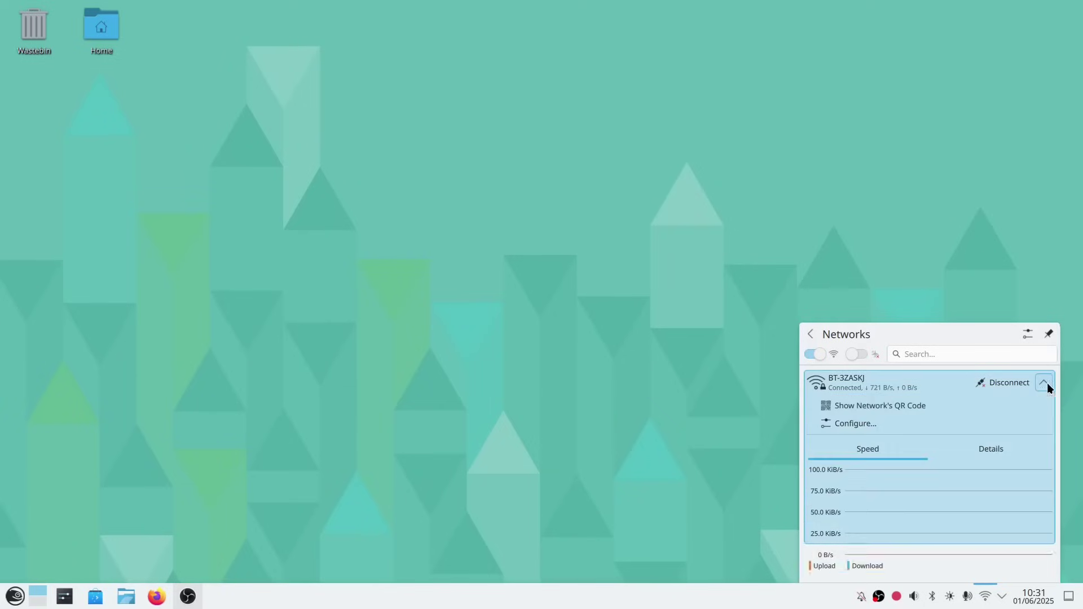
left_click(876, 422)
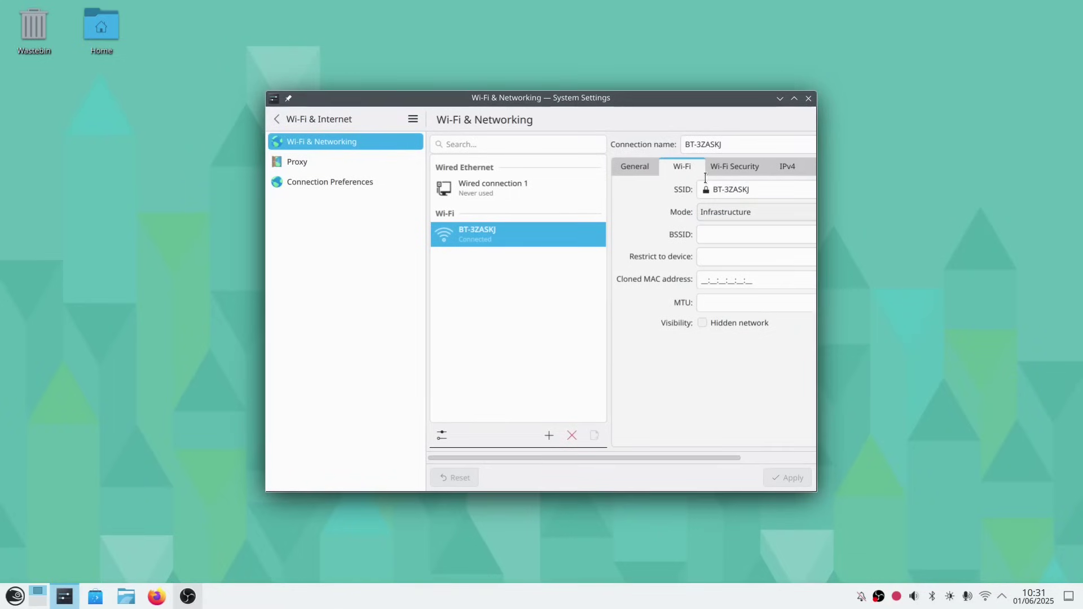
left_click(731, 167)
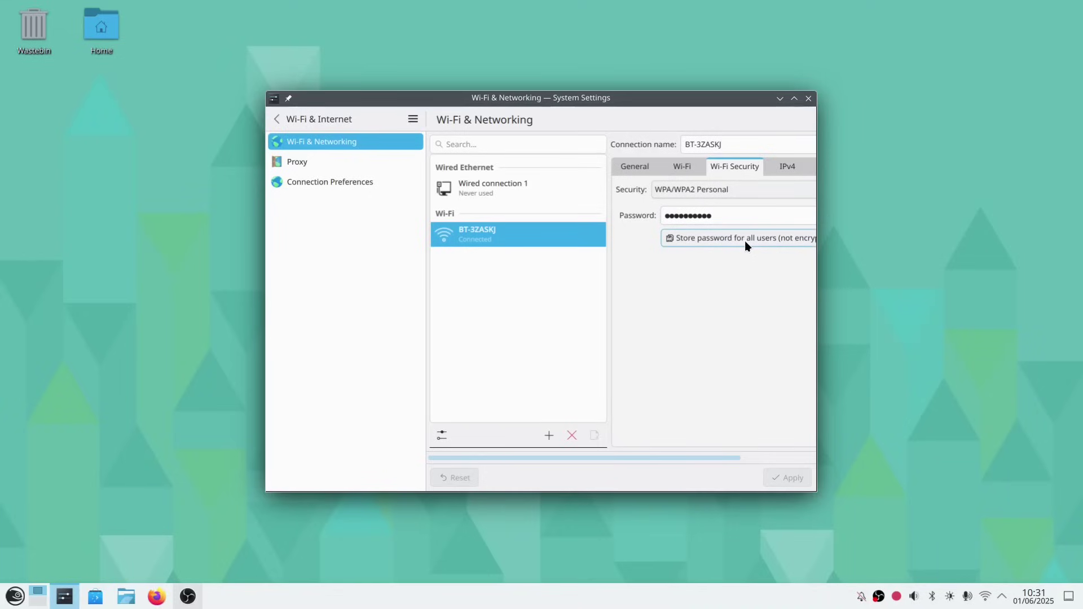
left_click(808, 98)
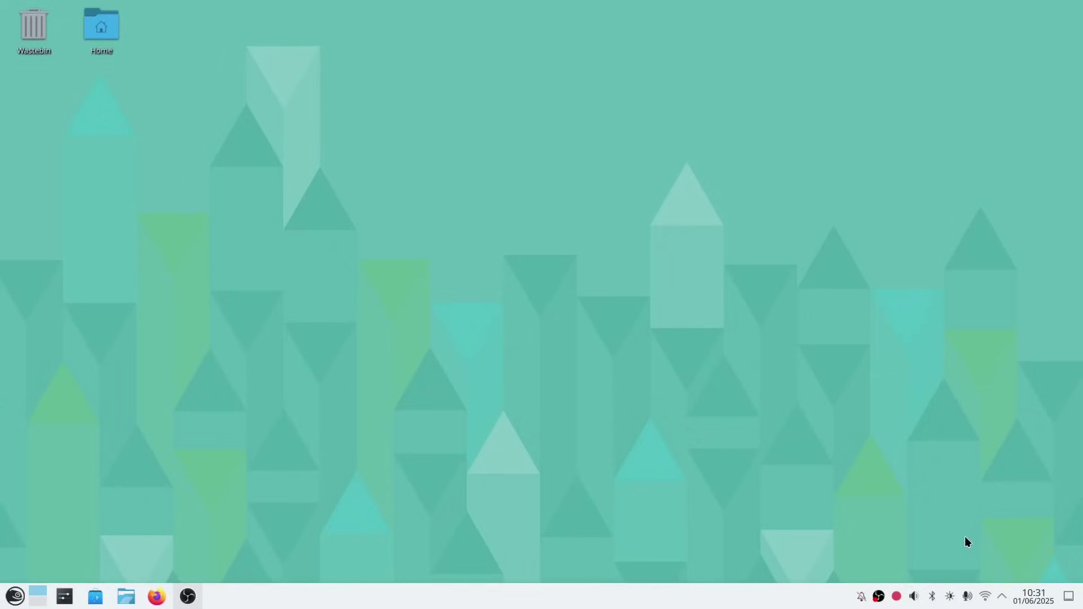
Pair the Imdwimd RGB01 headset from the Bluetooth tray and dismiss the Setup Finished notice
left_click(931, 597)
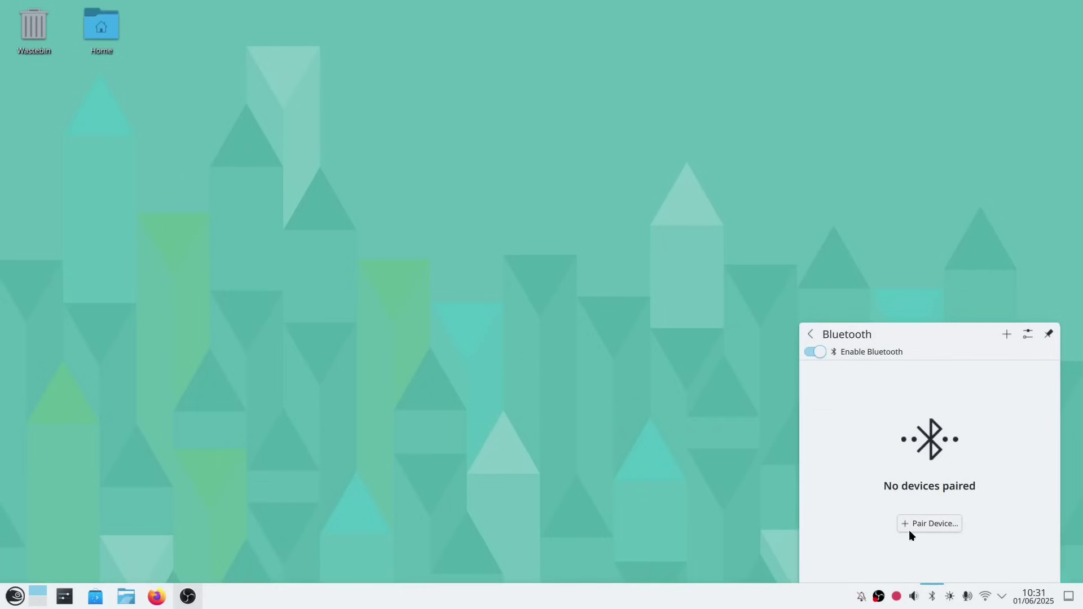
left_click(930, 522)
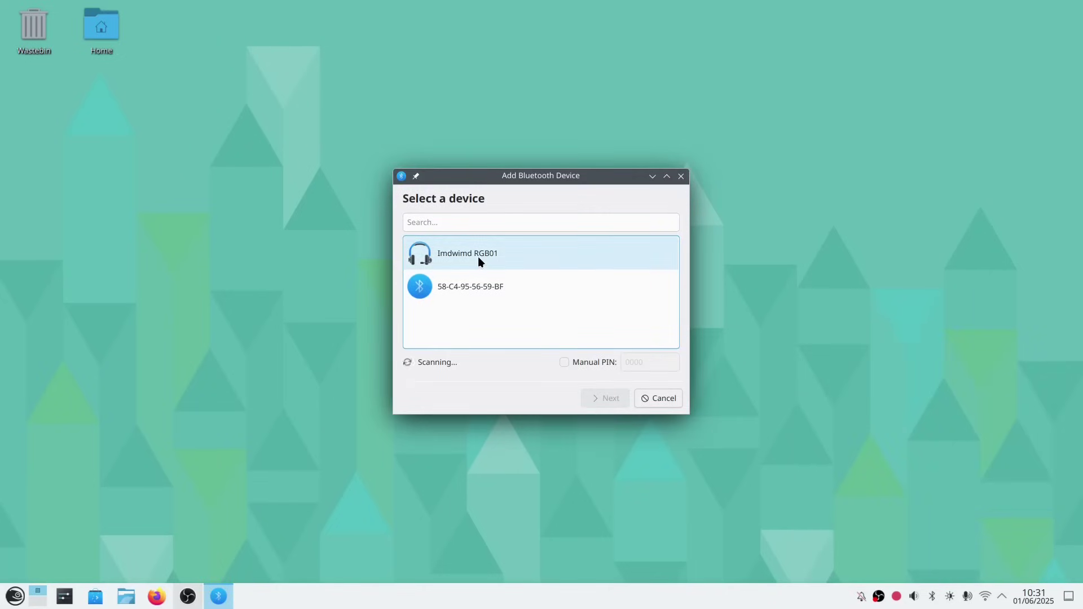
left_click(478, 256)
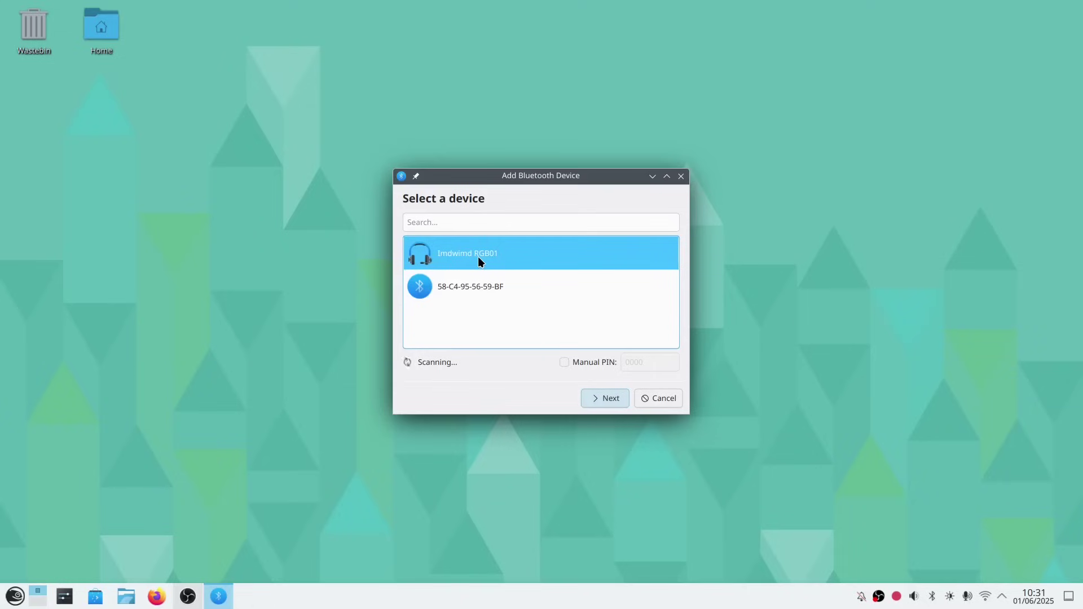
left_click(609, 398)
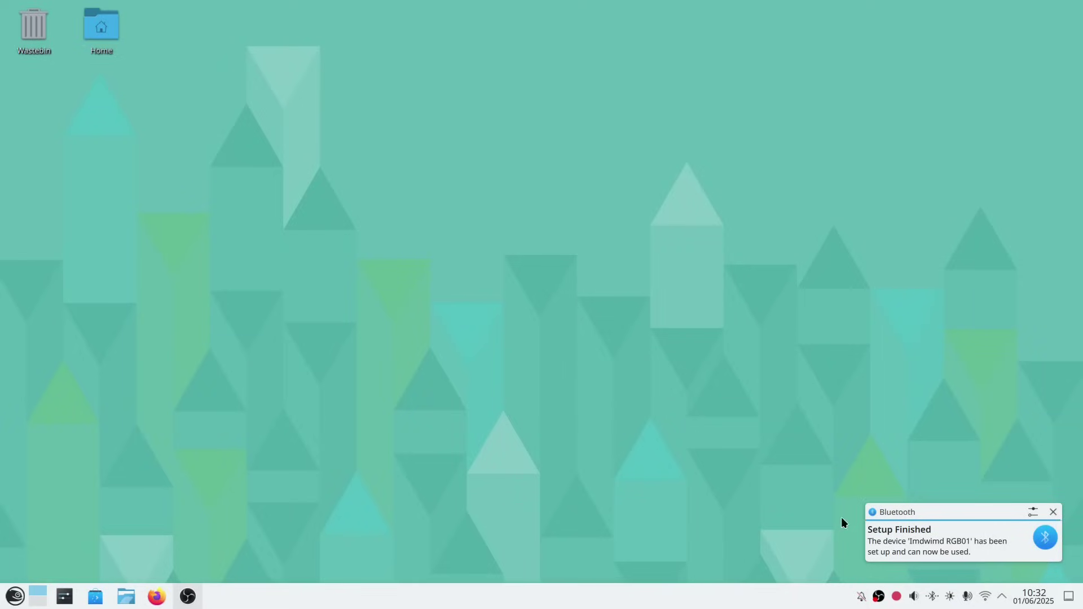
left_click(958, 526)
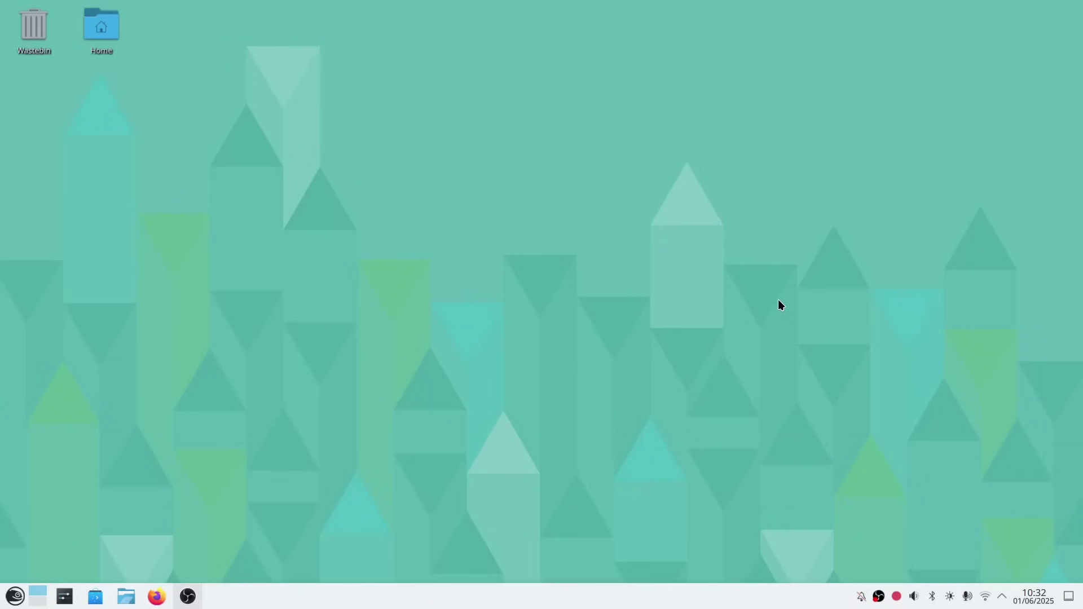
Open the Printers settings by searching 'prin' in the application launcher
left_click(15, 596)
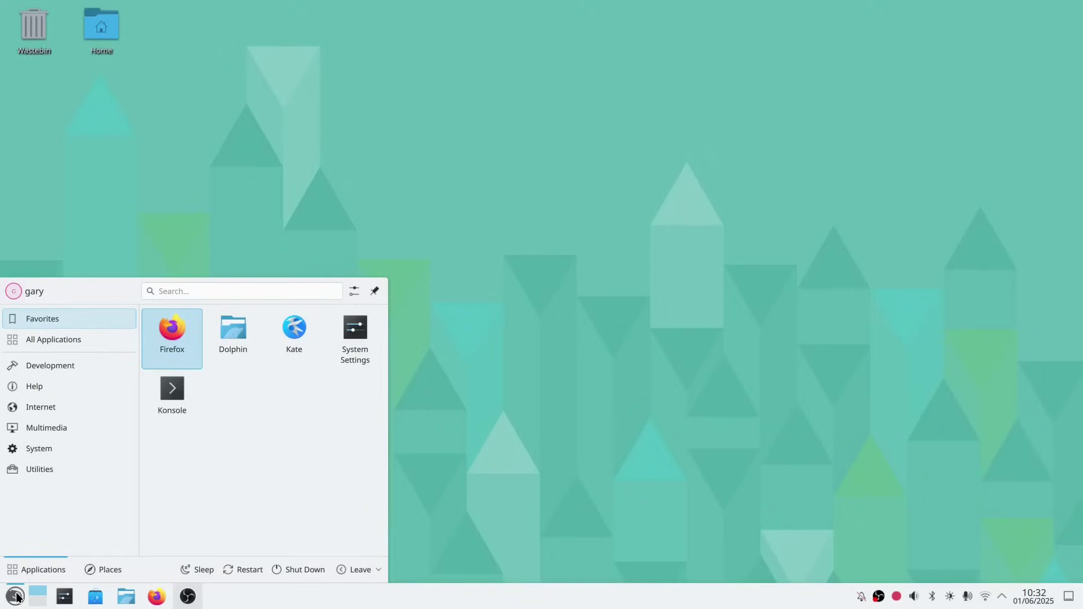
type("pri")
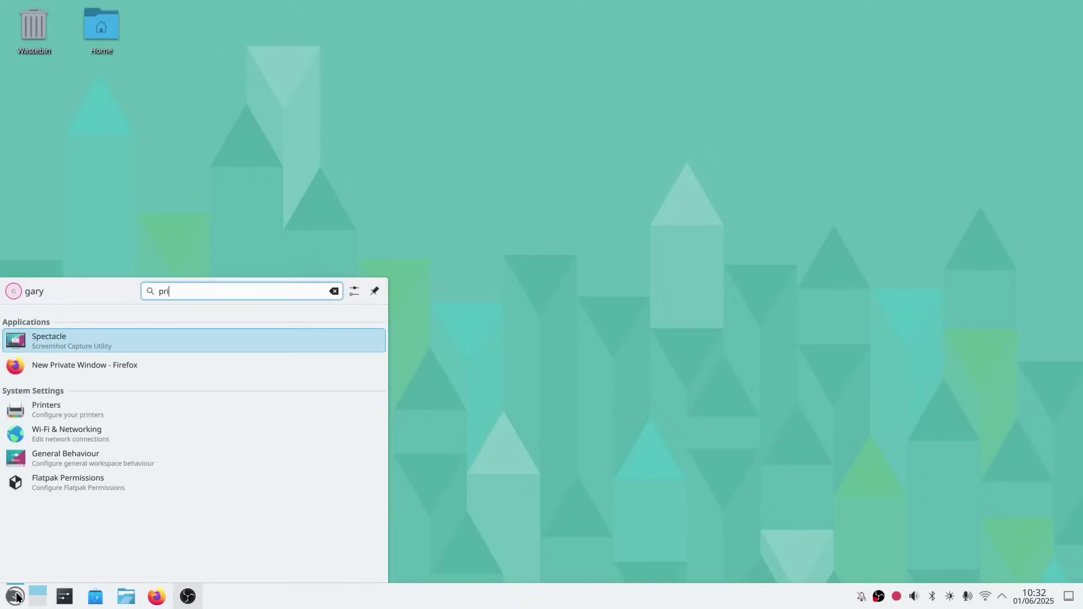
type("n")
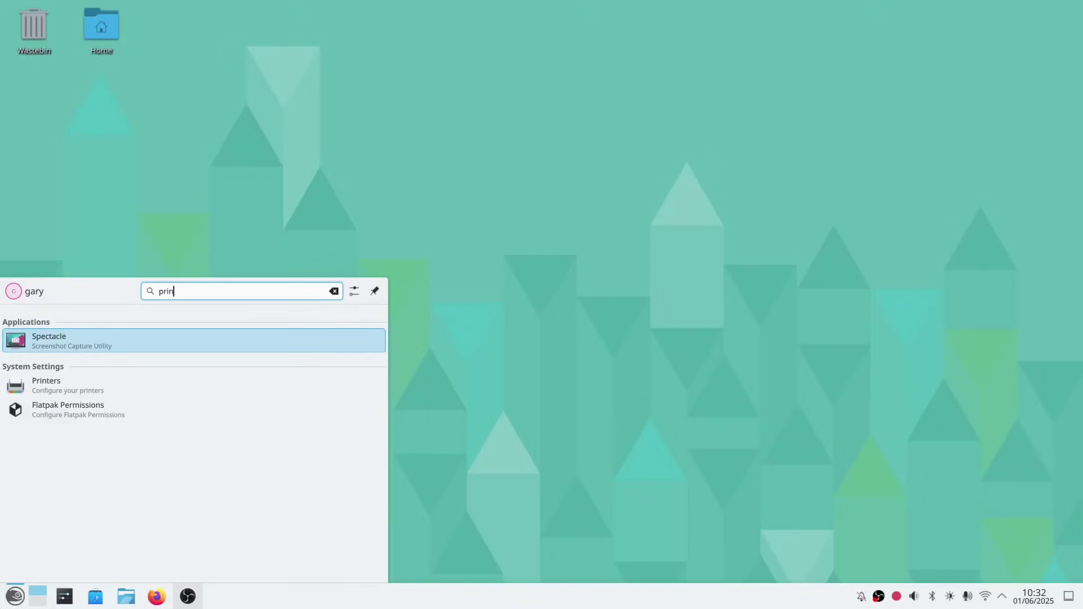
left_click(70, 387)
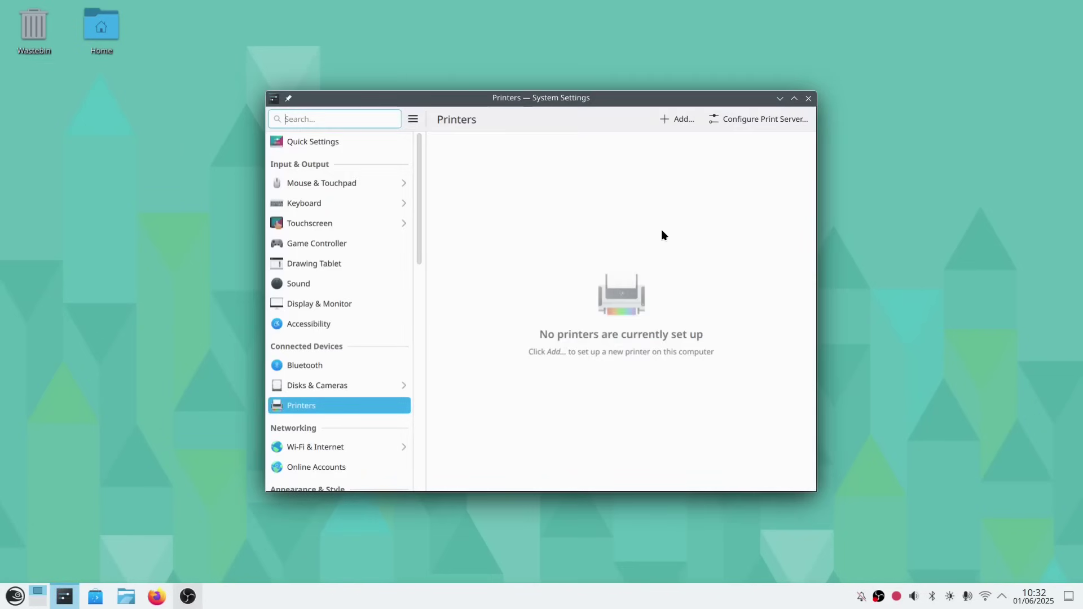
Add the HP OfficeJet 3830 series with the Driverless driver, authenticating as root, then close settings
left_click(680, 119)
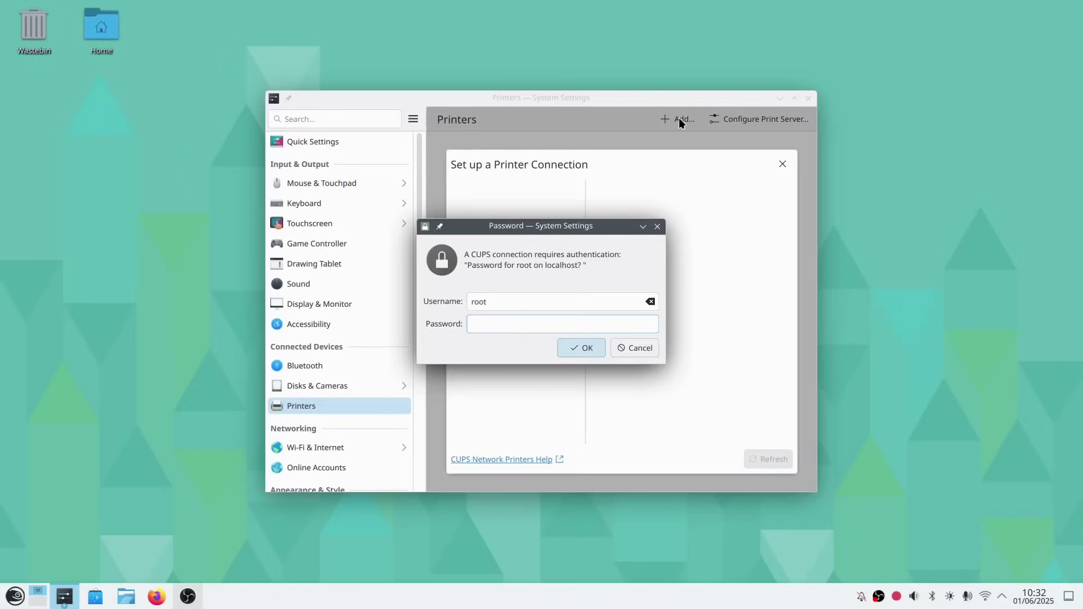
type("**********")
key("Return")
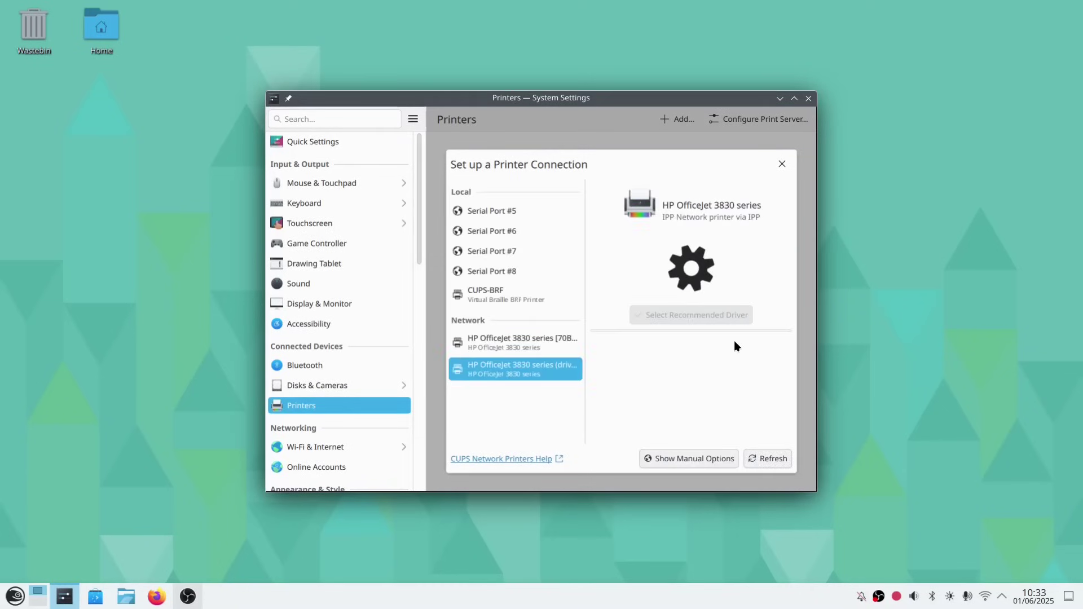
left_click(596, 375)
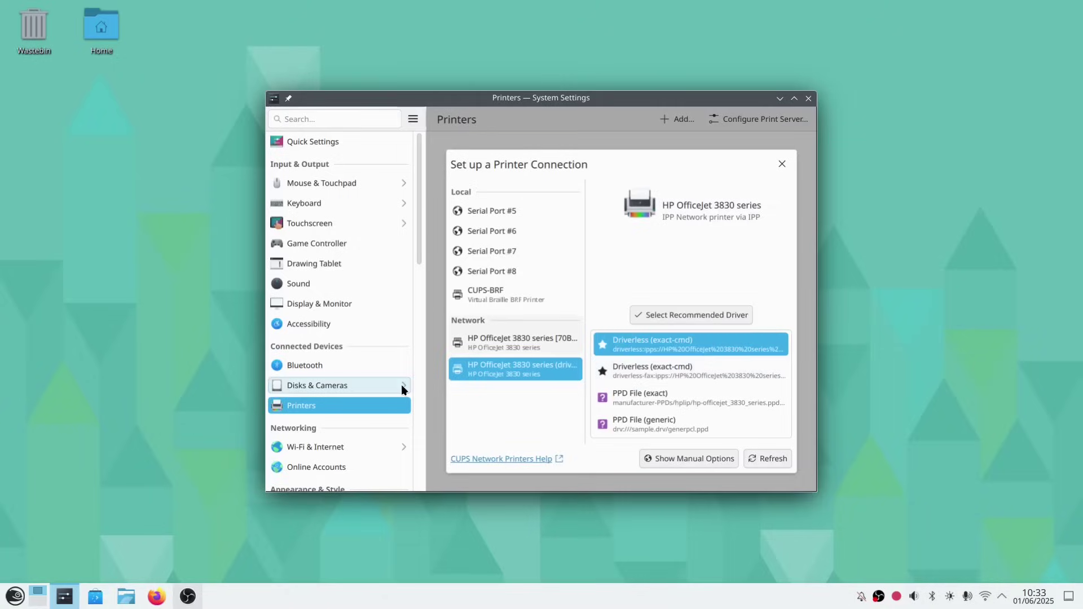
left_click(790, 479)
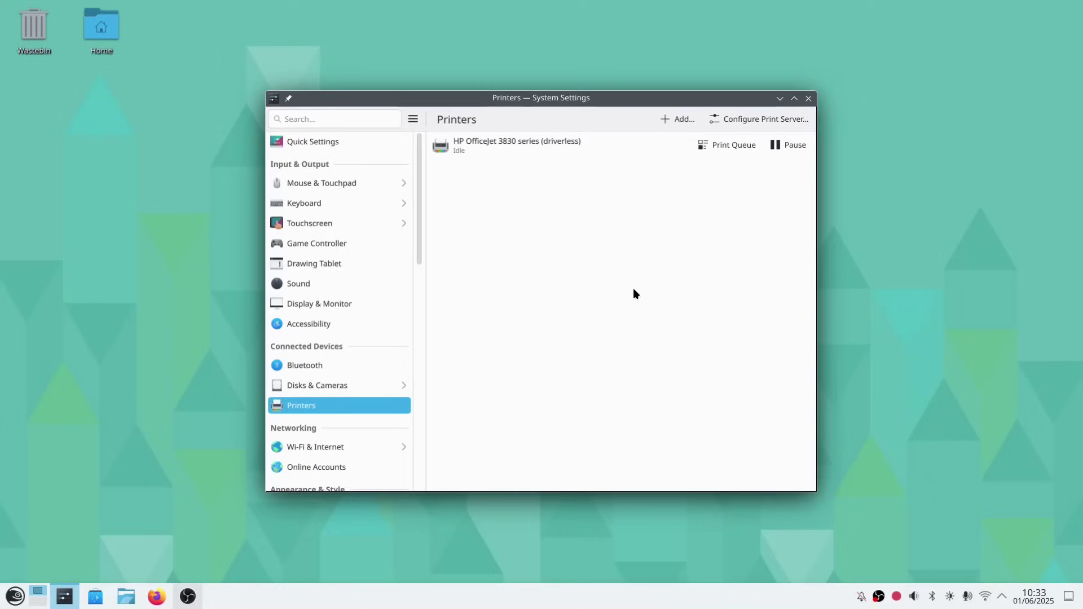
left_click(809, 98)
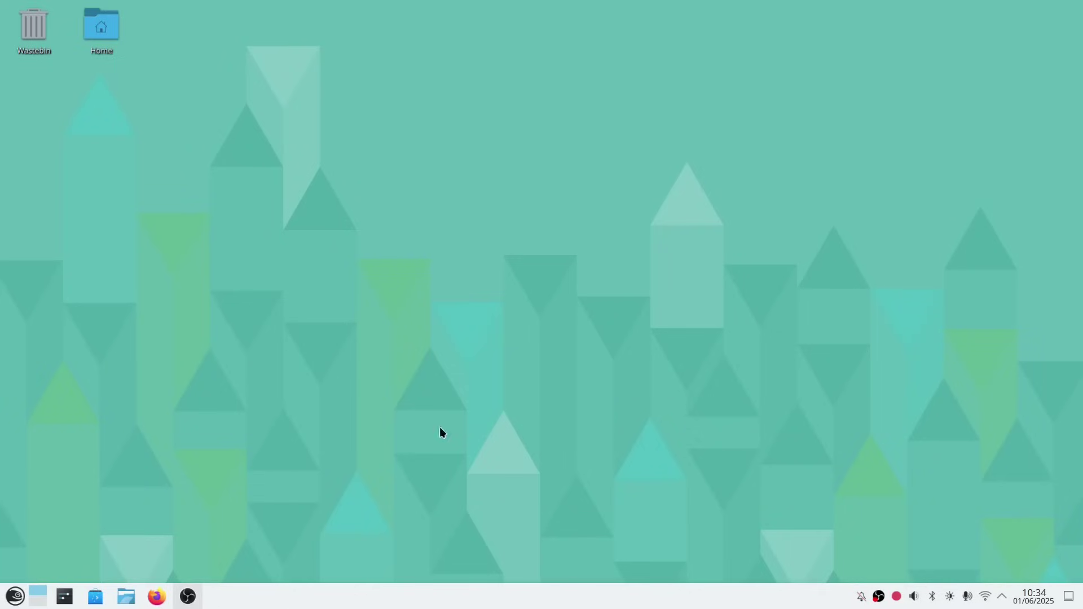
Open the Application Launcher to show the Favorites list with Firefox, Dolphin, Kate and Konsole
left_click(11, 598)
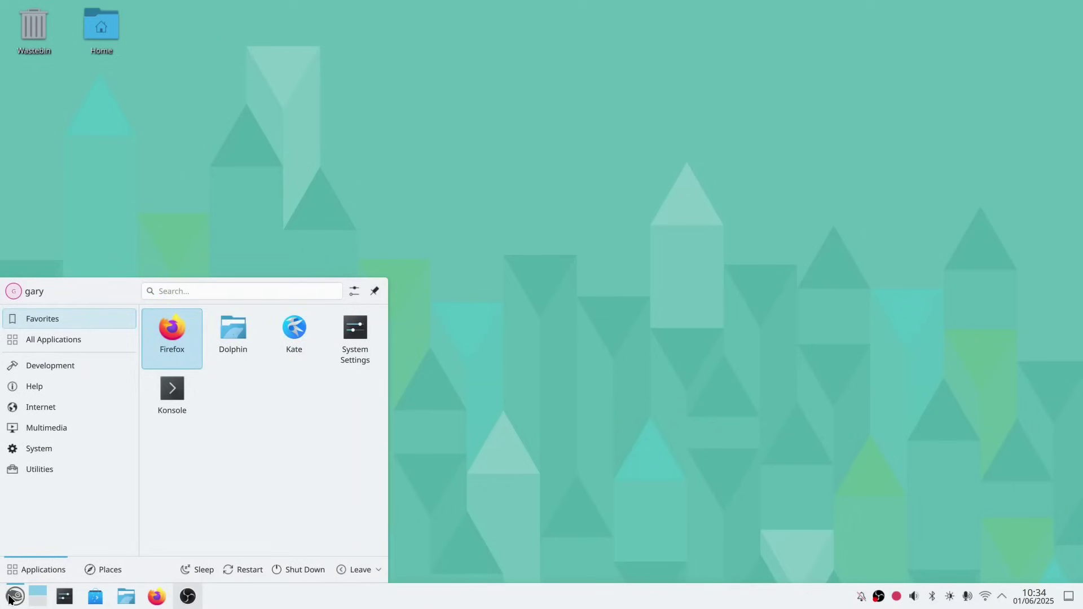
Browse the Development, Internet, Multimedia, System and Utilities categories, then dismiss the launcher
mouse_move(47, 366)
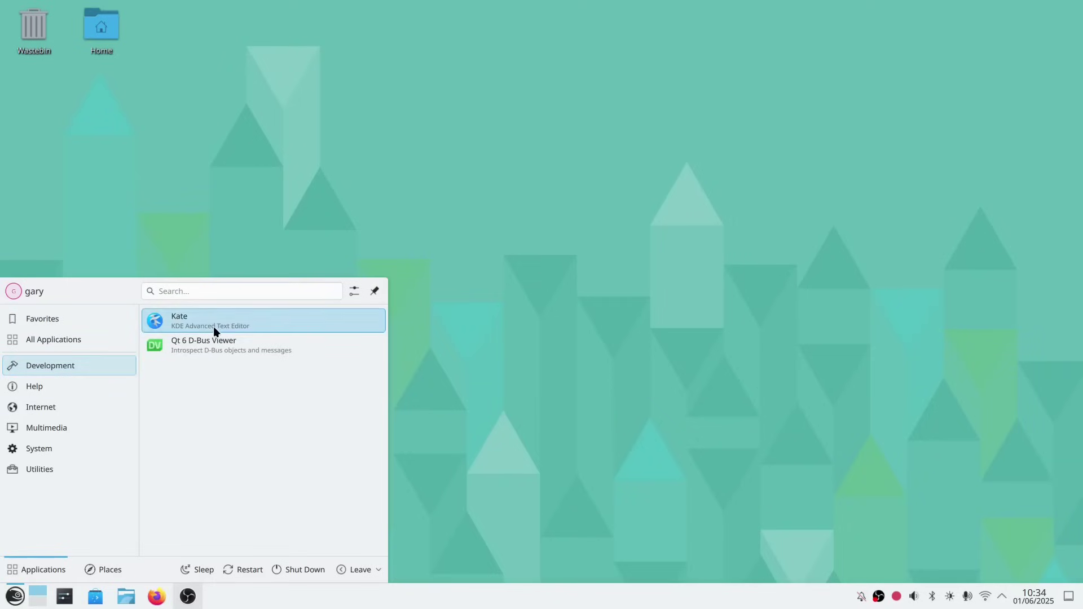
mouse_move(99, 402)
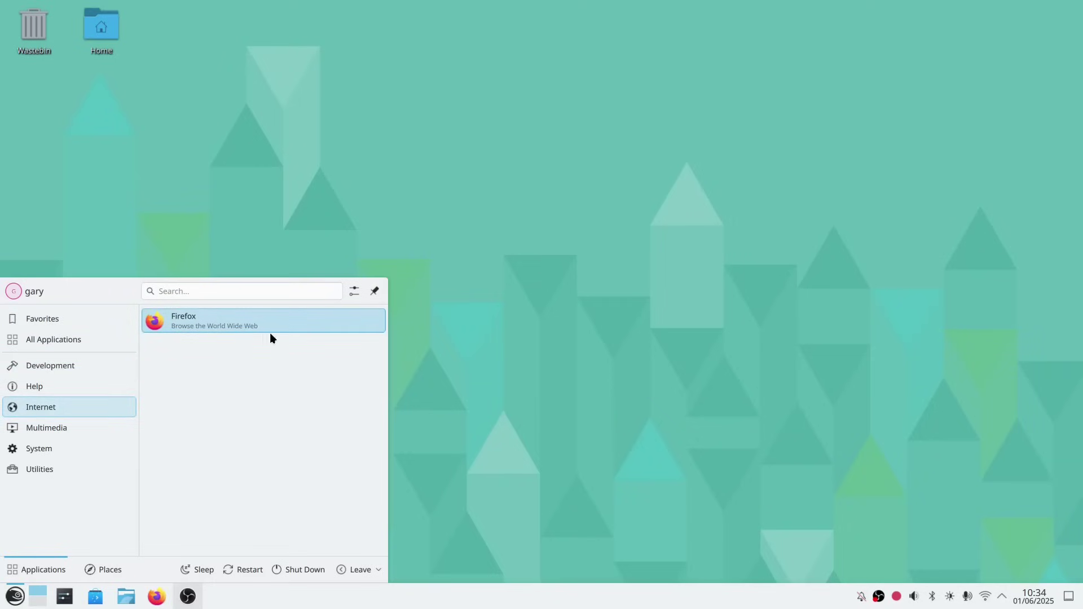
mouse_move(64, 434)
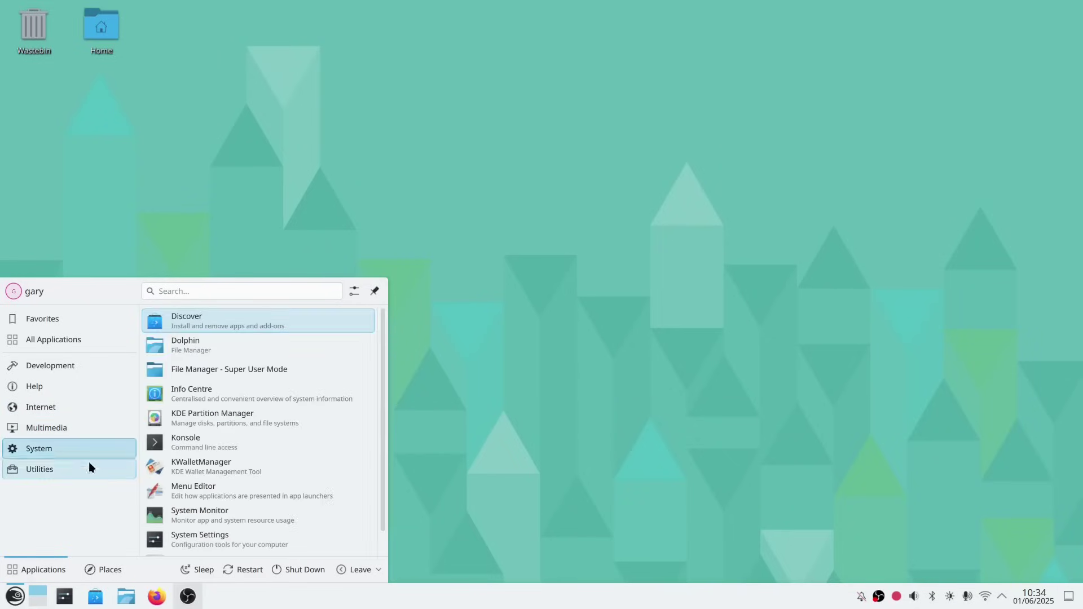
mouse_move(90, 462)
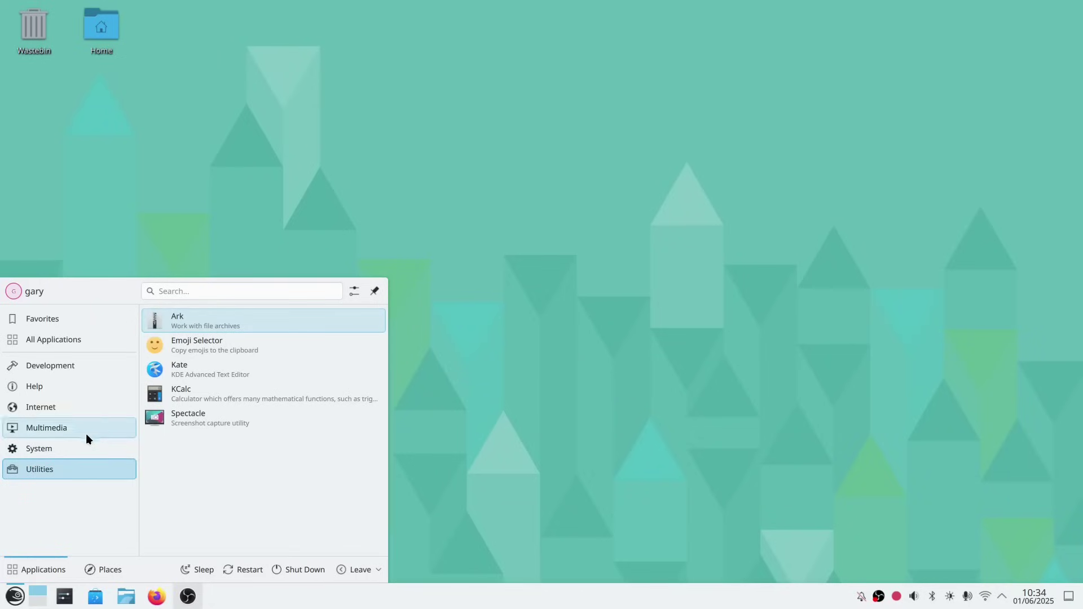
left_click(549, 421)
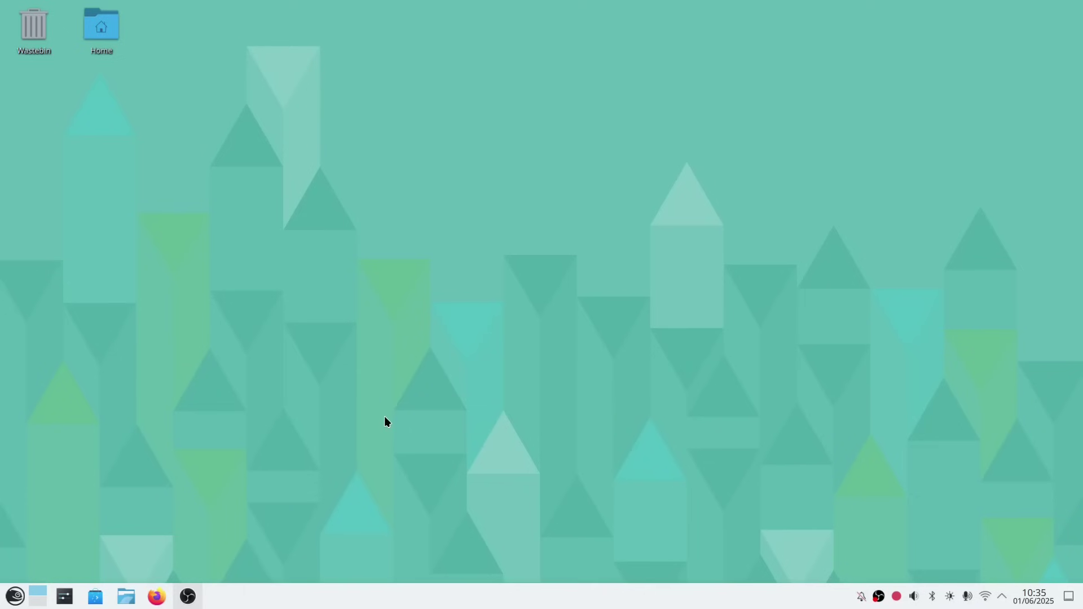
Launch Discover and view the Application Addons and Graphics categories
left_click(95, 596)
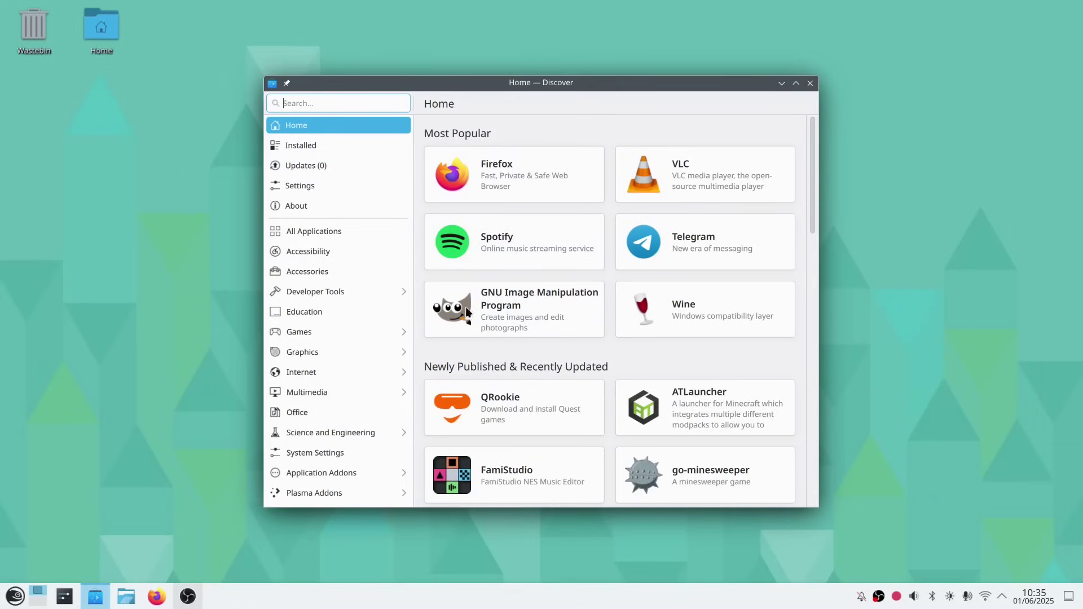
left_click(402, 475)
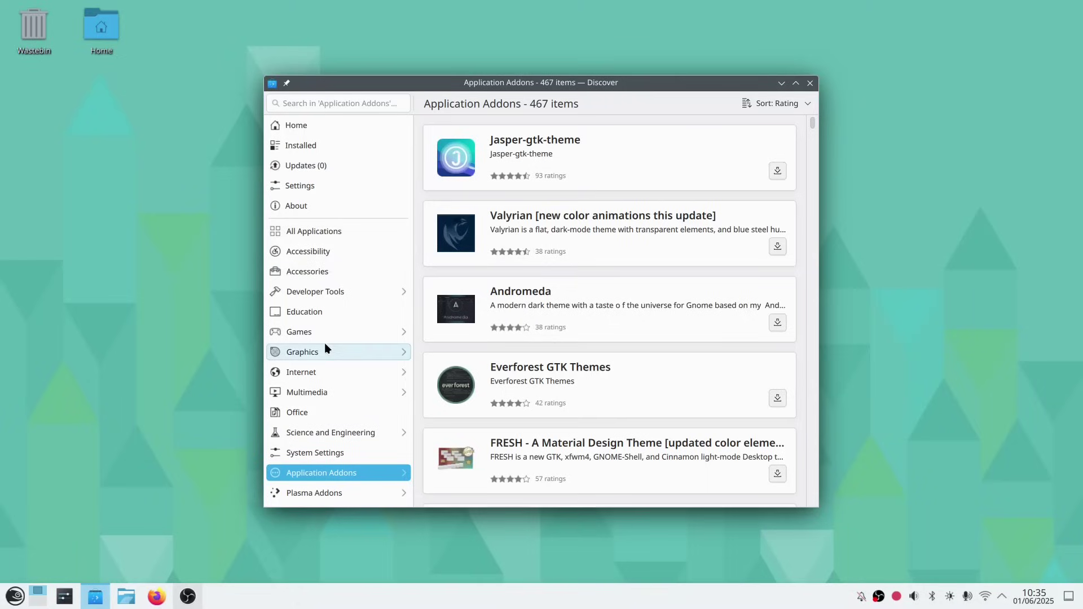
left_click(325, 346)
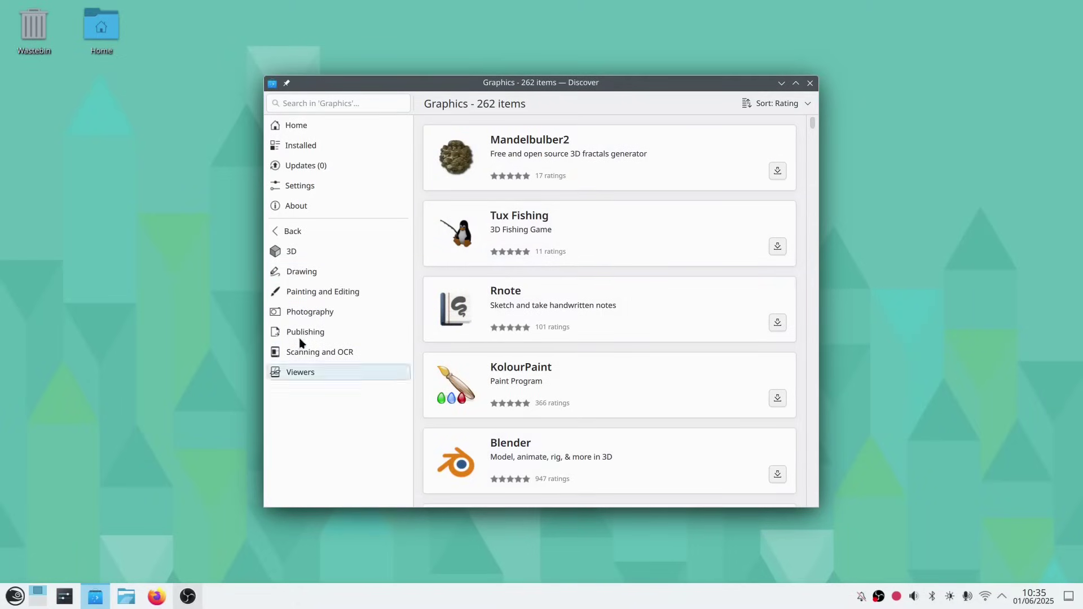
left_click(280, 231)
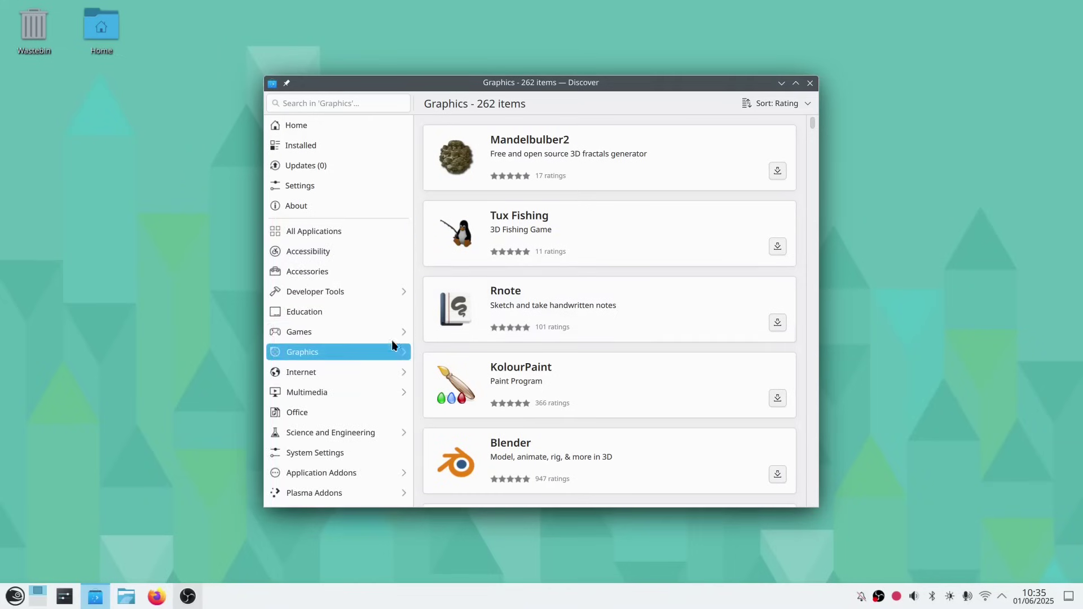
Scroll through the Games category, return to the category overview and focus the search field
left_click(339, 334)
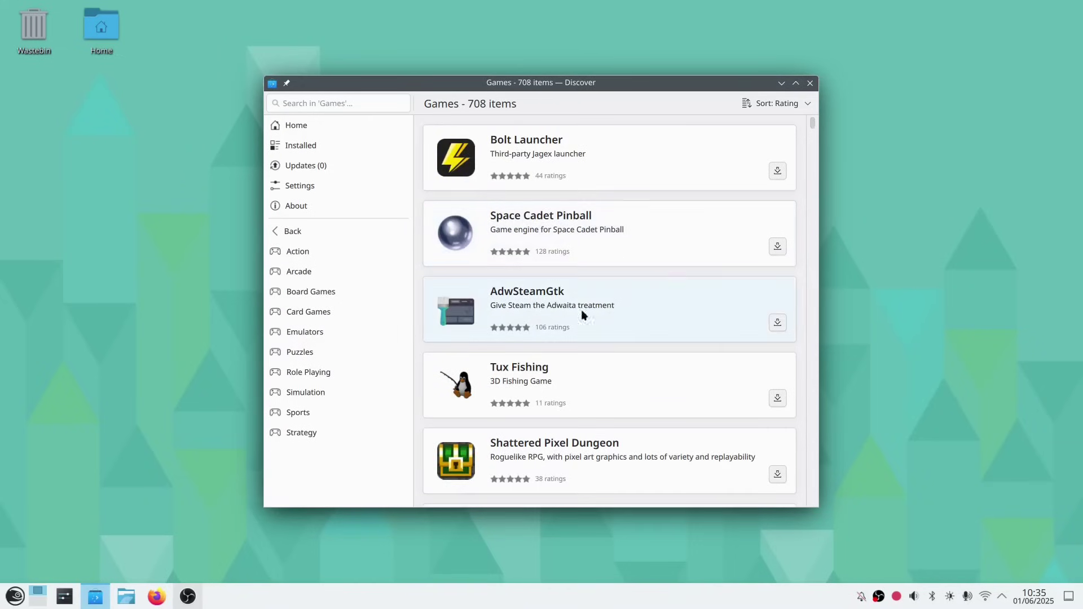
scroll(667, 264, "down", 6)
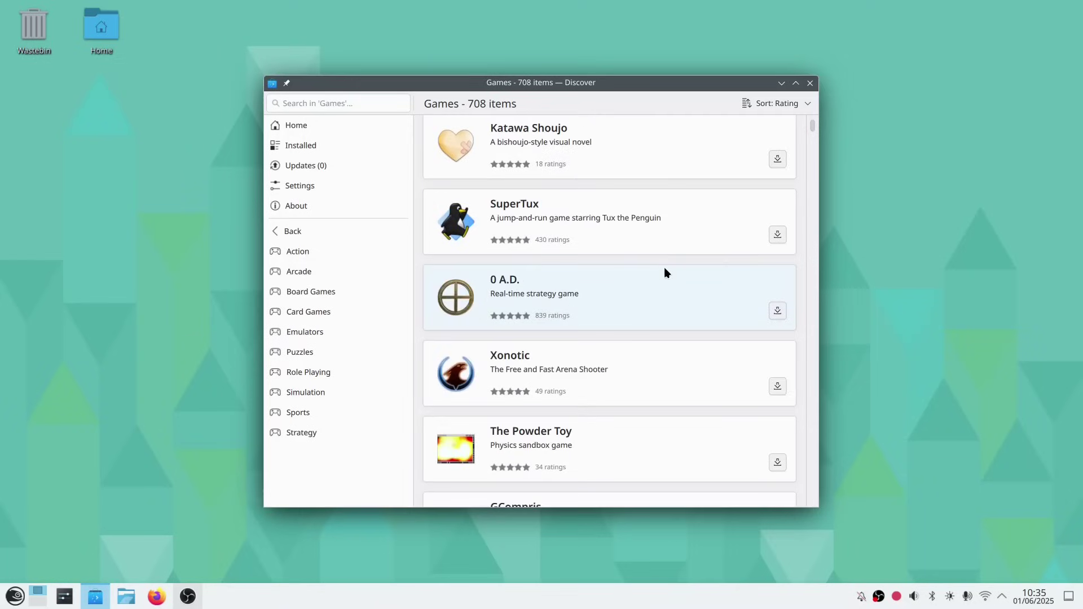
left_click(288, 229)
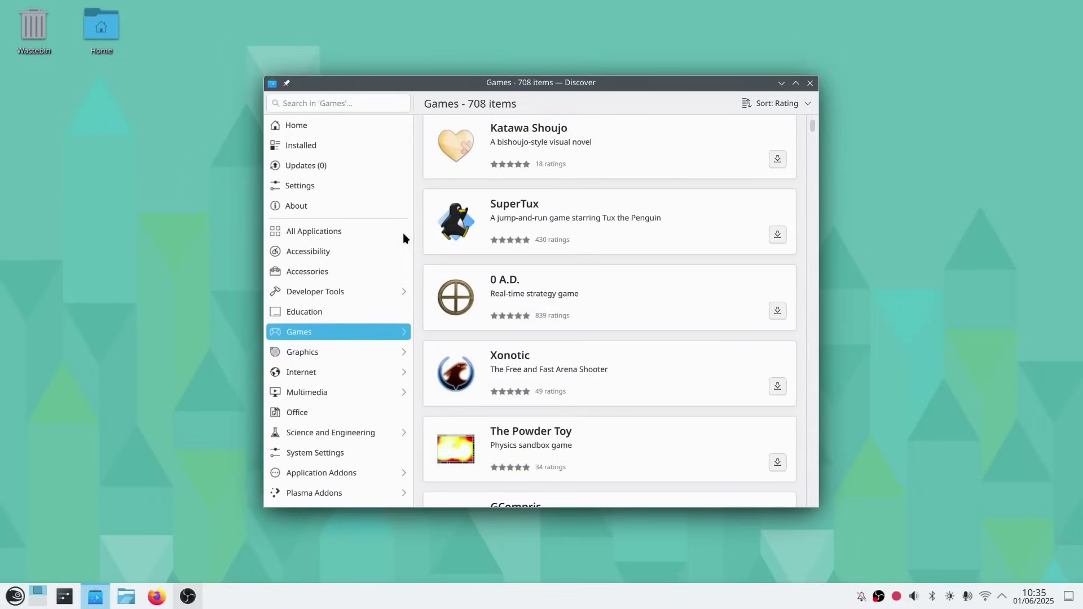
left_click(307, 104)
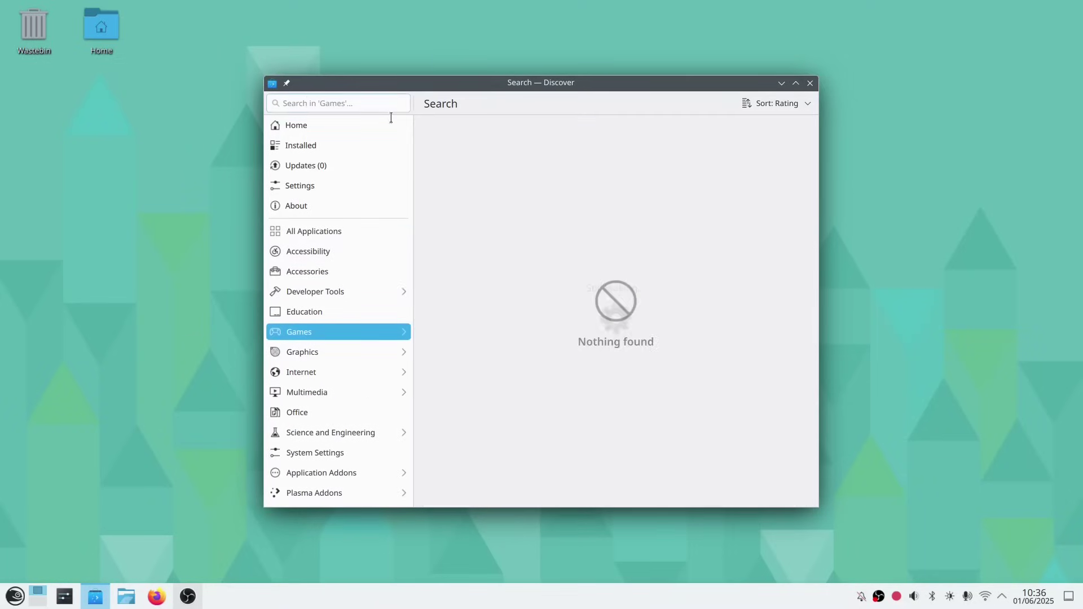
Search All Applications for 'libreoff' and install LibreOffice
left_click(313, 233)
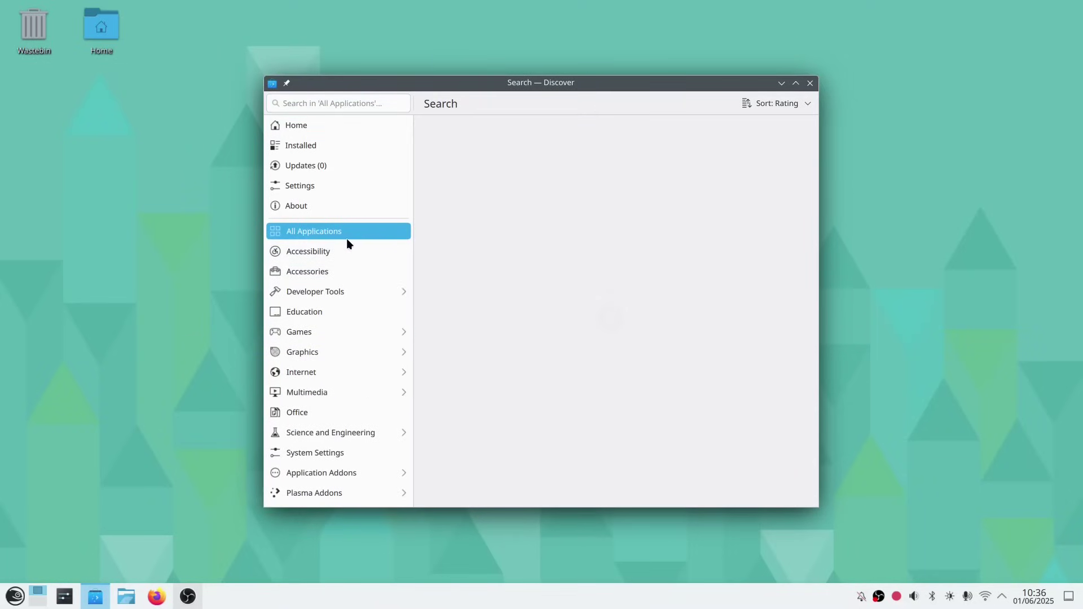
left_click(340, 107)
type("libreoffice")
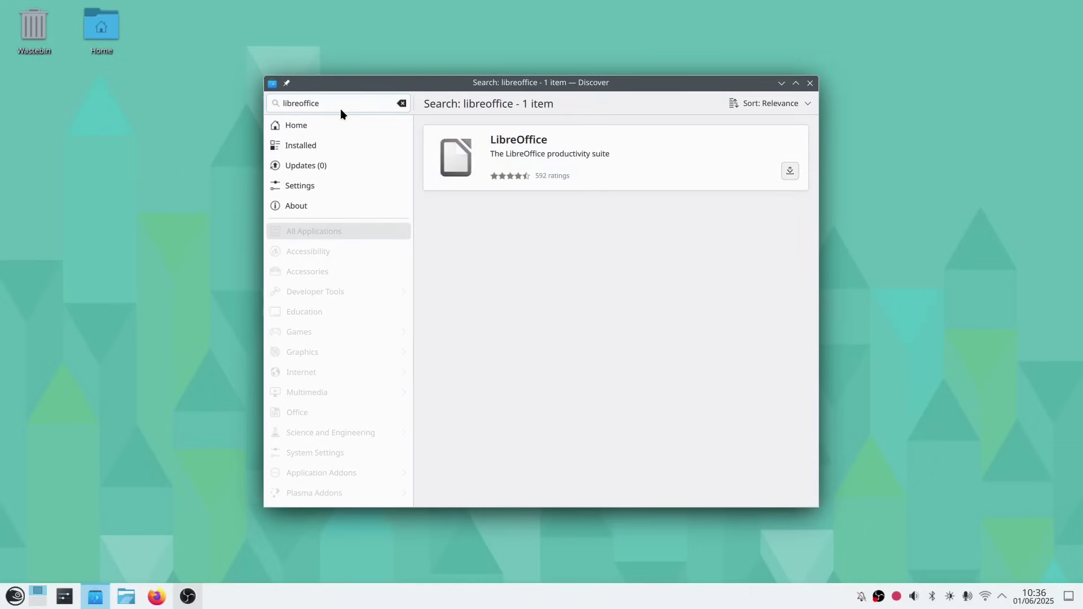
left_click(789, 171)
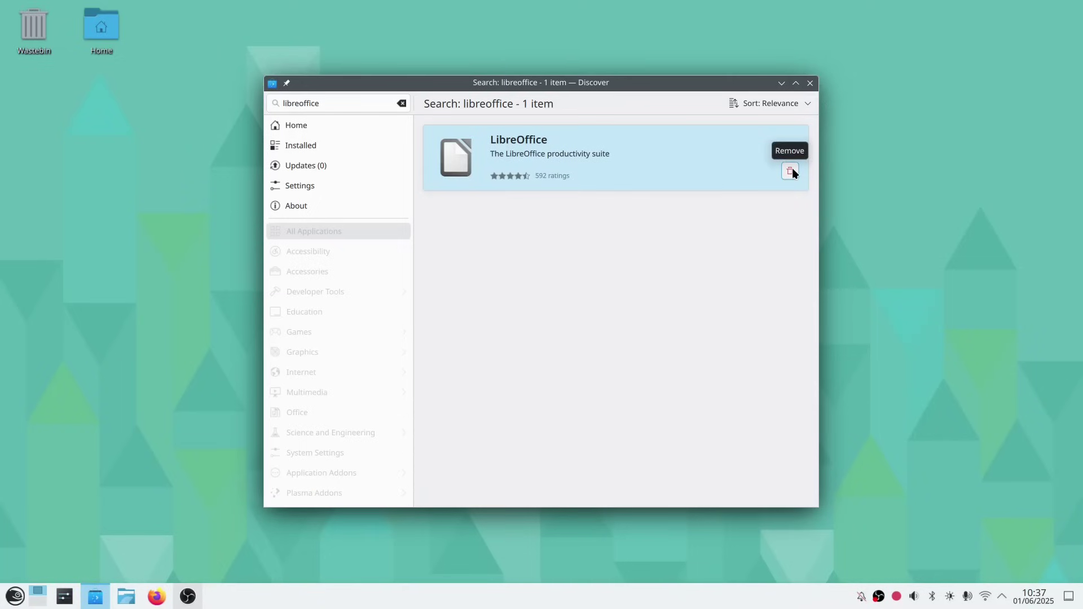
left_click(13, 603)
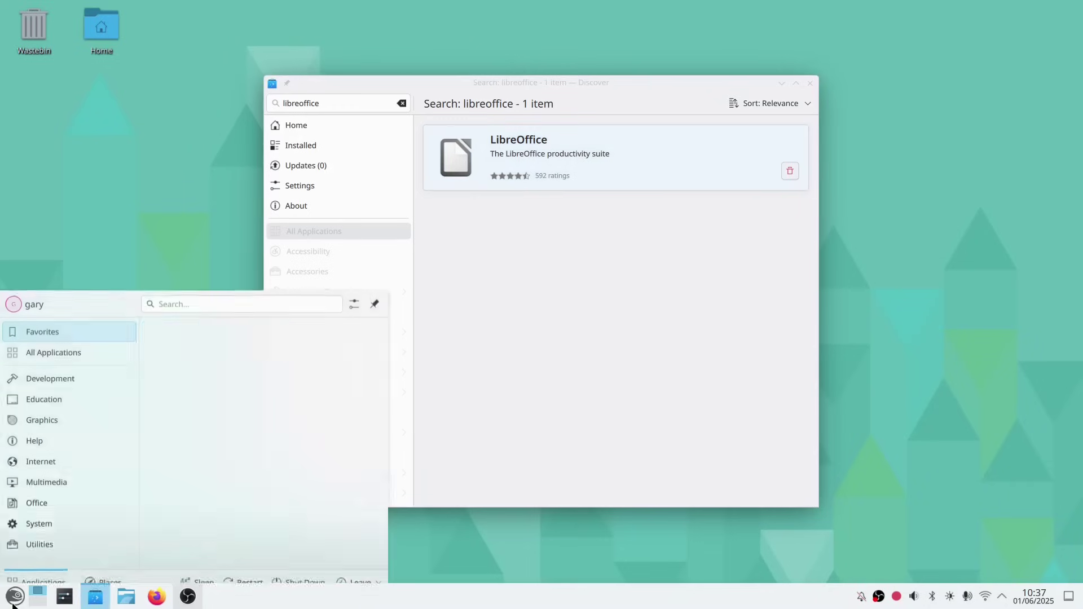
left_click(36, 484)
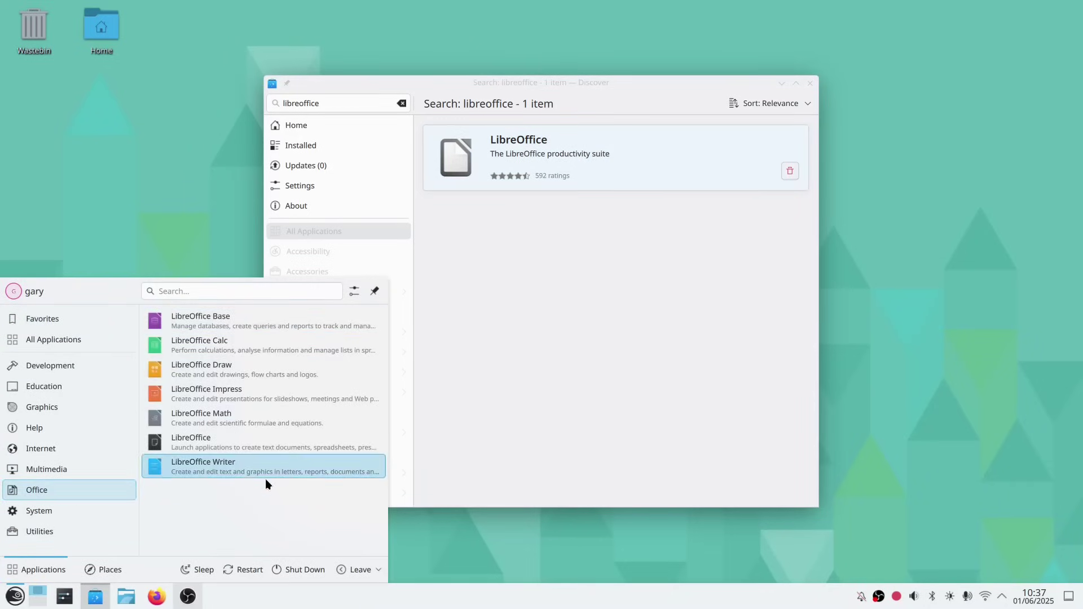
left_click(248, 470)
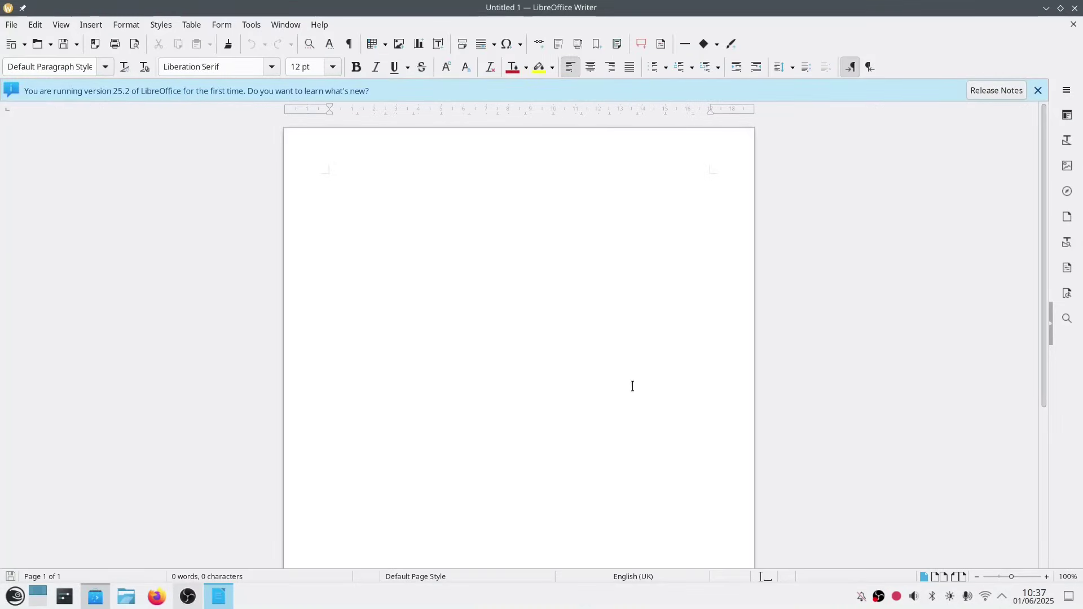
left_click(1037, 91)
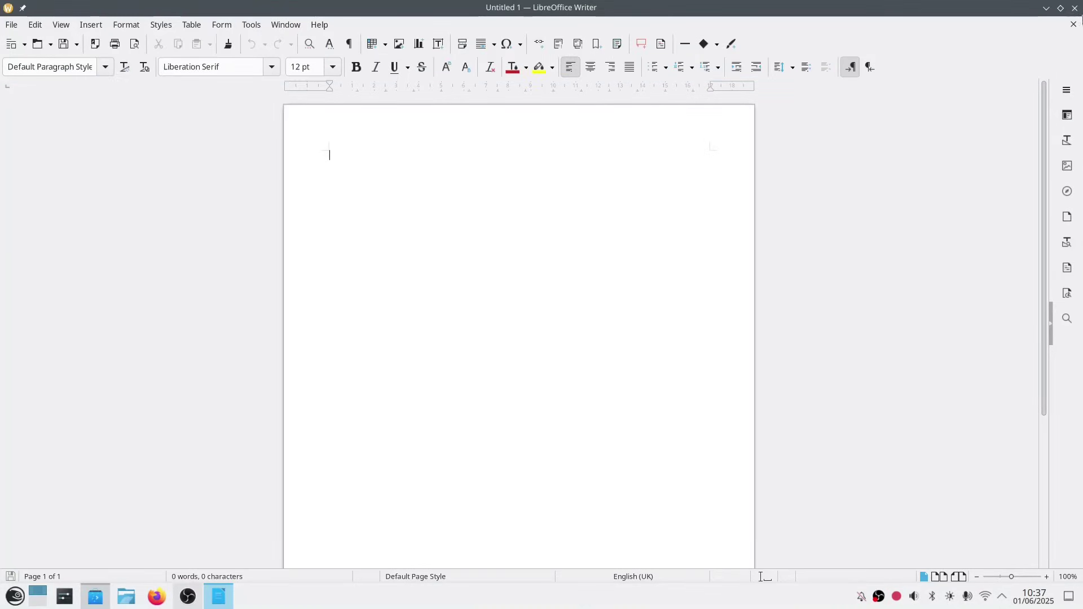
left_click(1074, 24)
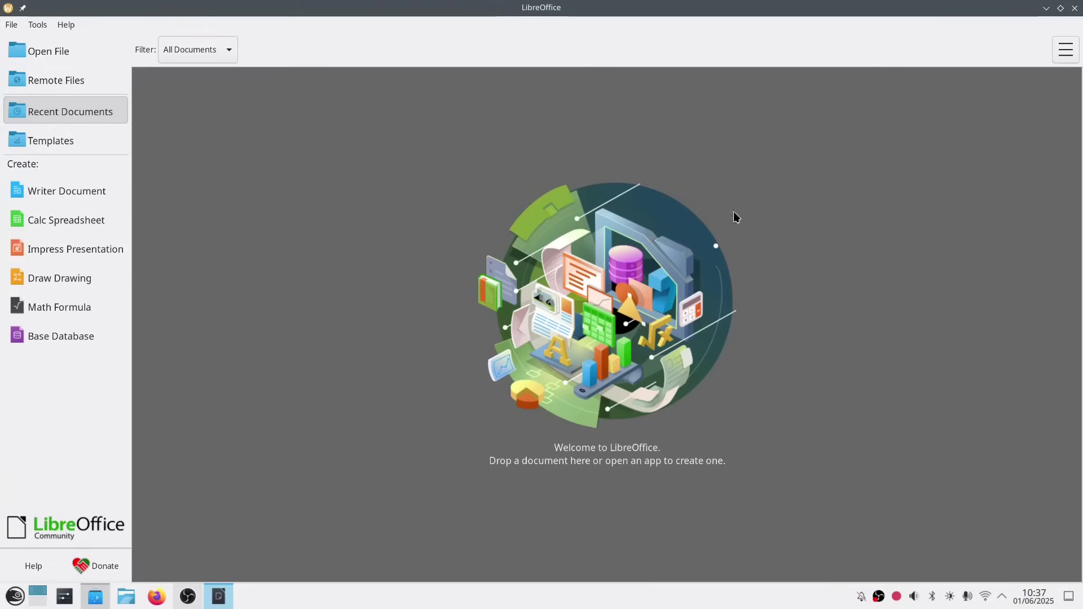
Close LibreOffice and search Discover for 'chrome'
left_click(1074, 8)
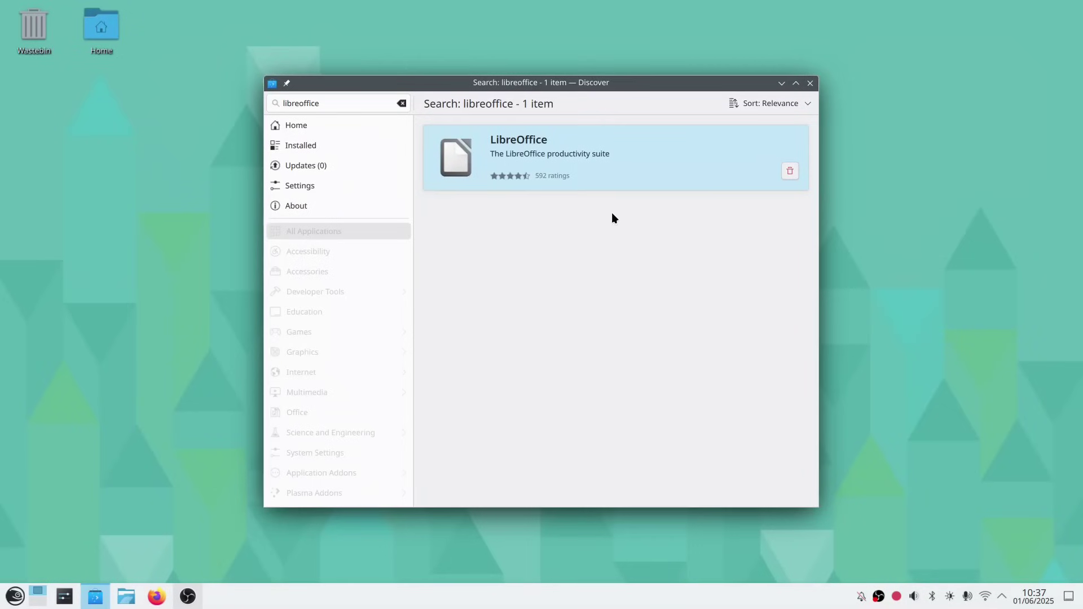
left_click(343, 104)
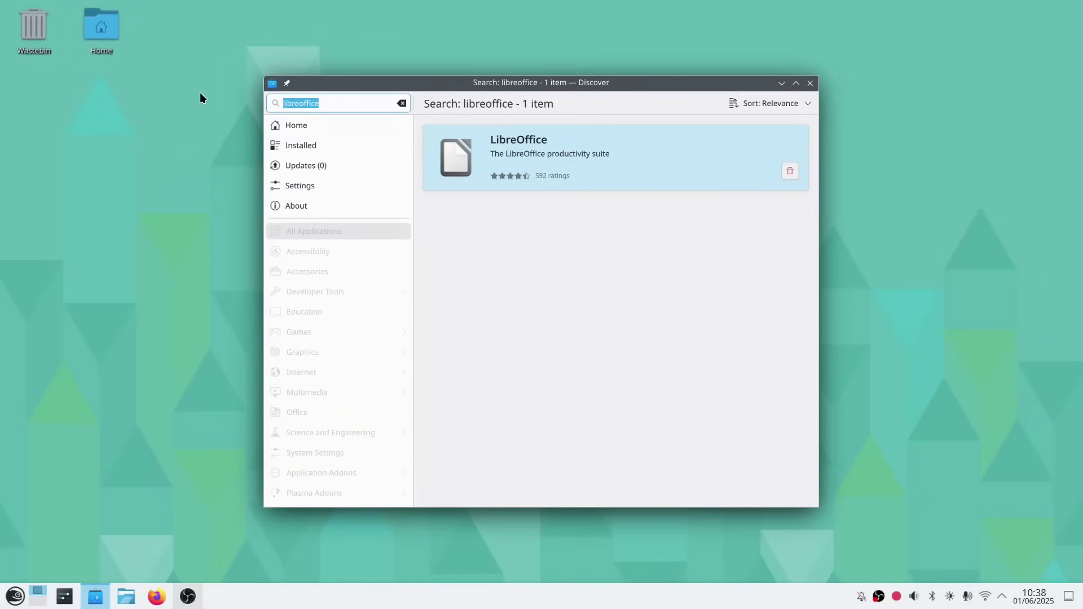
type("chro,")
key("BackSpace")
type("me")
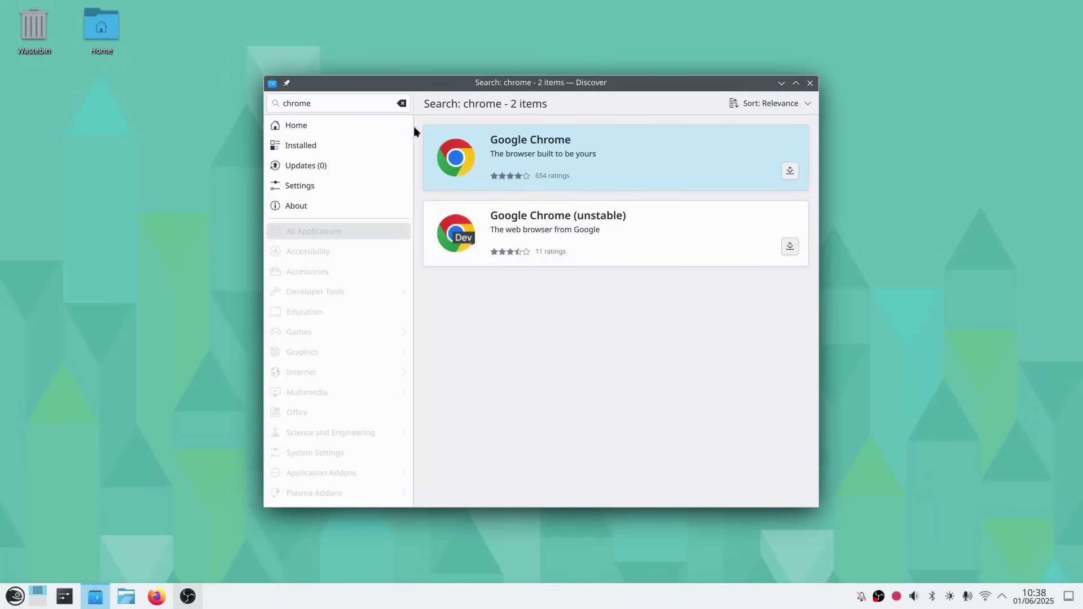
Search Discover for 'steam', then 'spotify', then 'kdenlive'
left_click(336, 103)
type("steam")
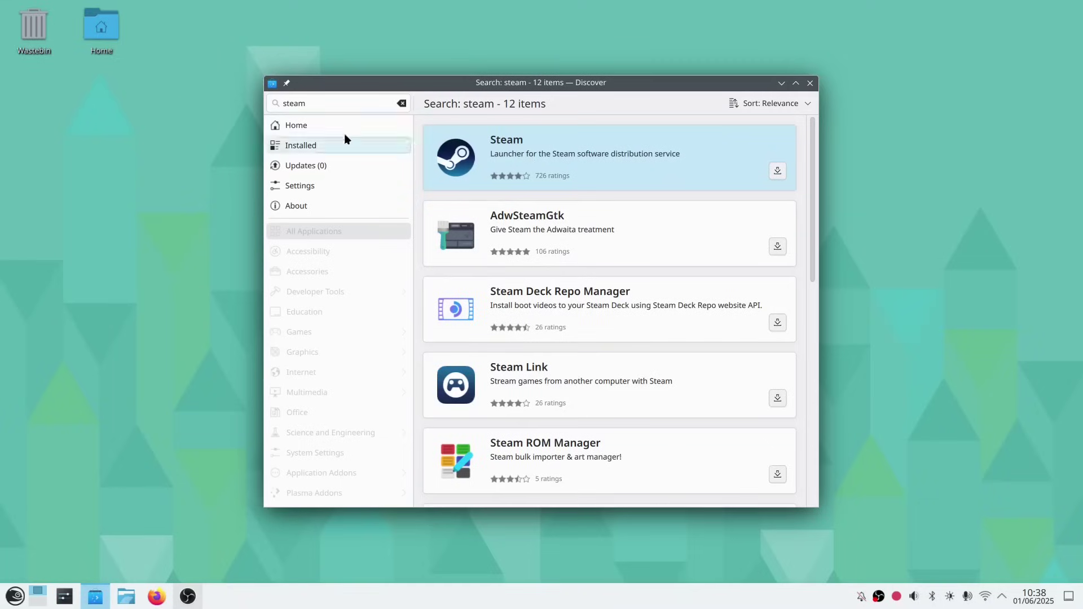
left_click(330, 104)
type("spotify")
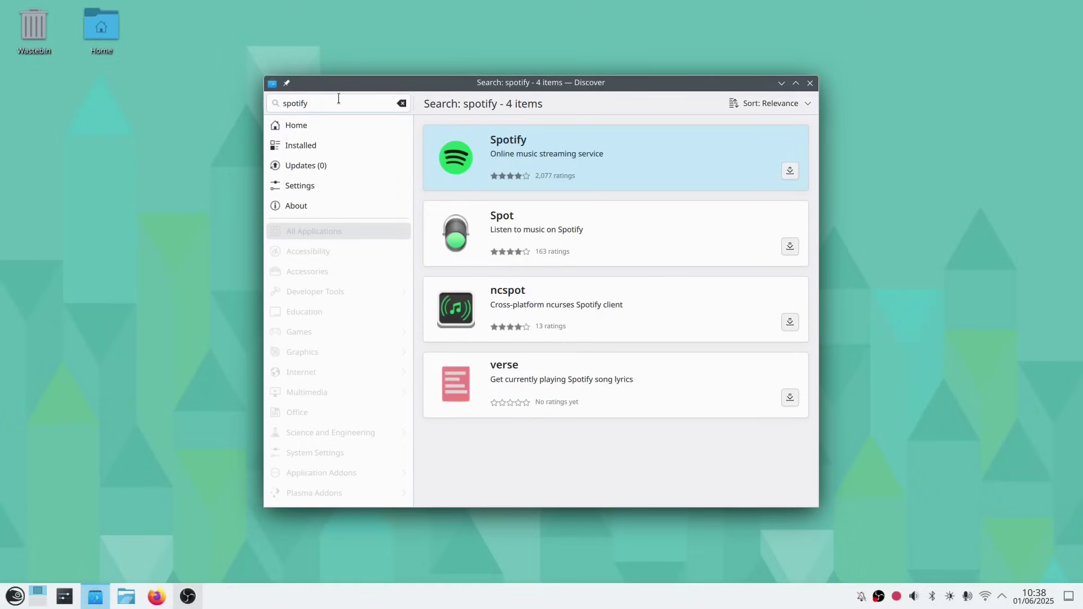
left_click(338, 103)
type("kdenlive")
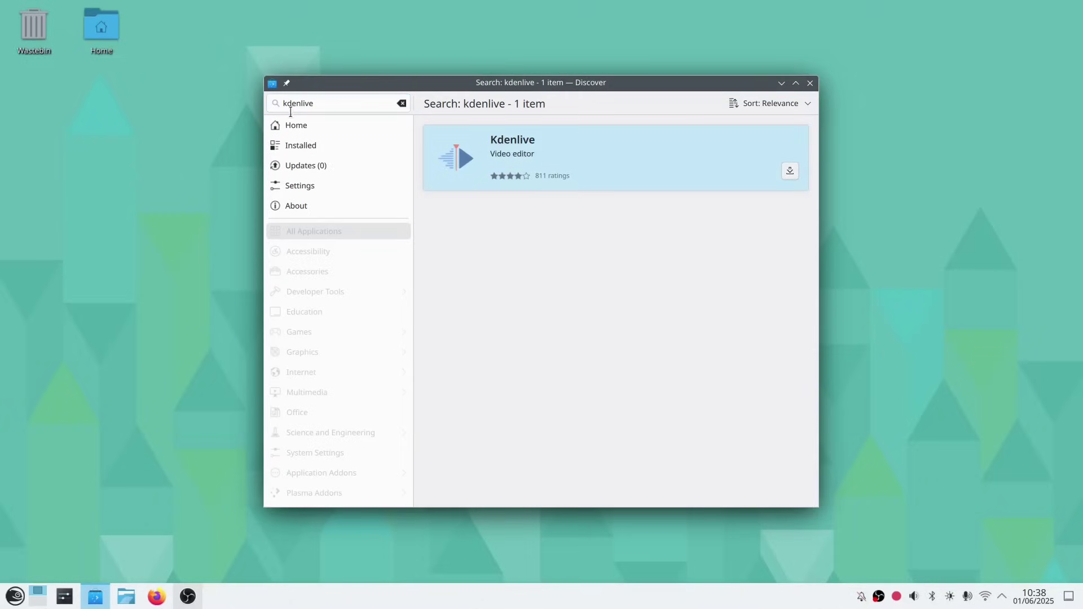
Install Kdenlive, then search Discover for 'evolution'
left_click(789, 170)
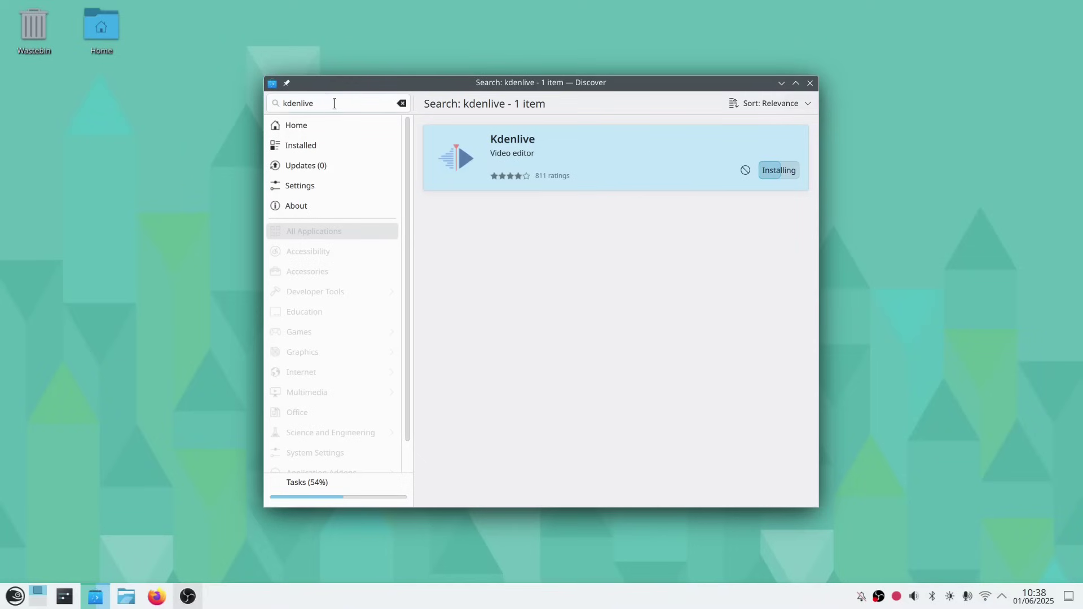
left_click_drag(334, 103, 268, 106)
type("evolution")
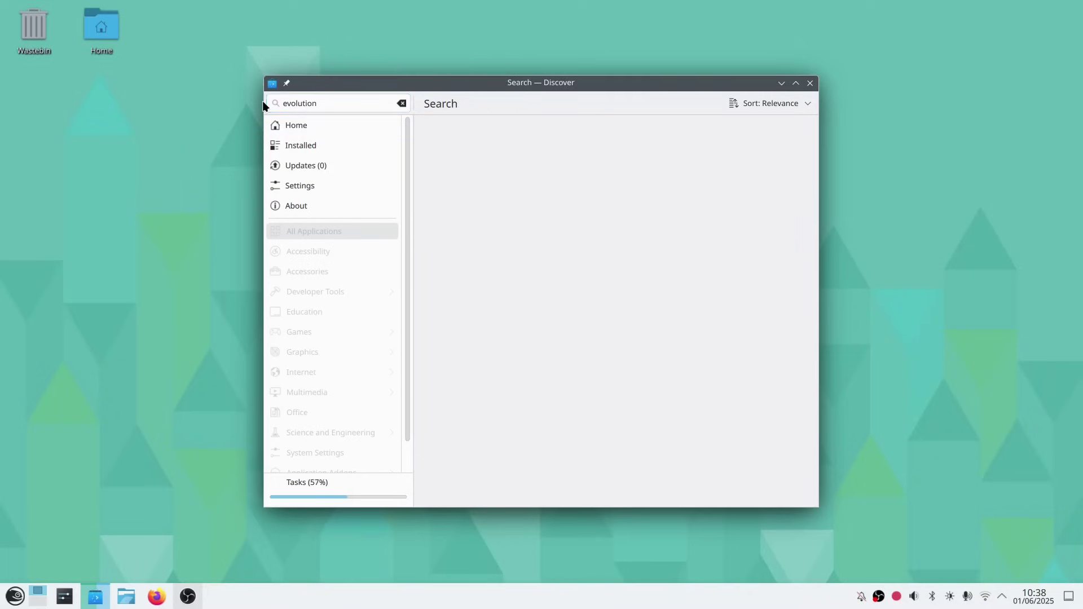
Search for 'email' and then 'office', scrolling through each result list
double_click(343, 103)
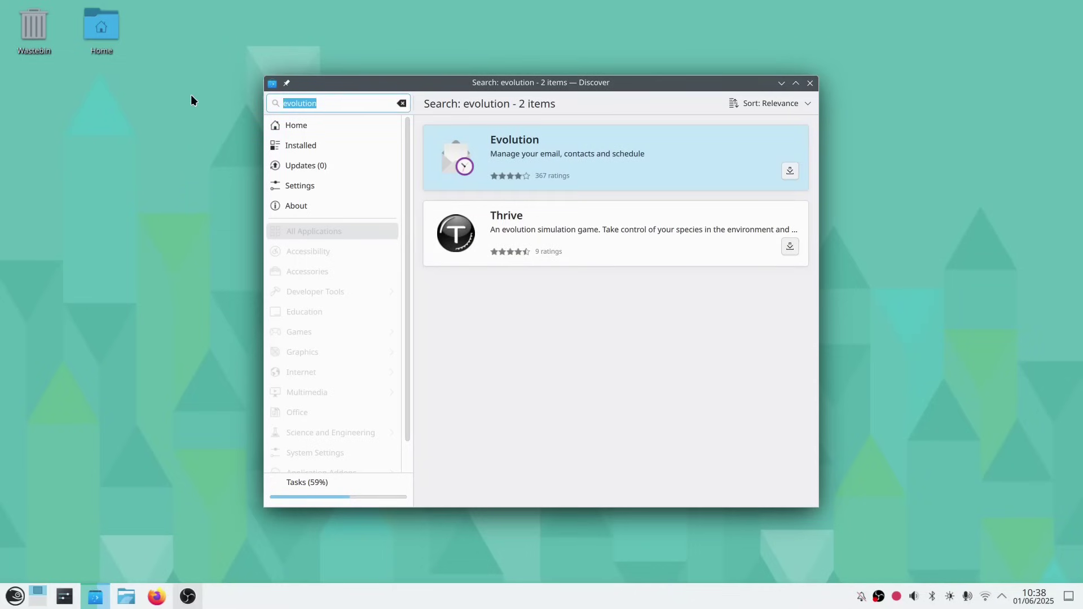
type("email")
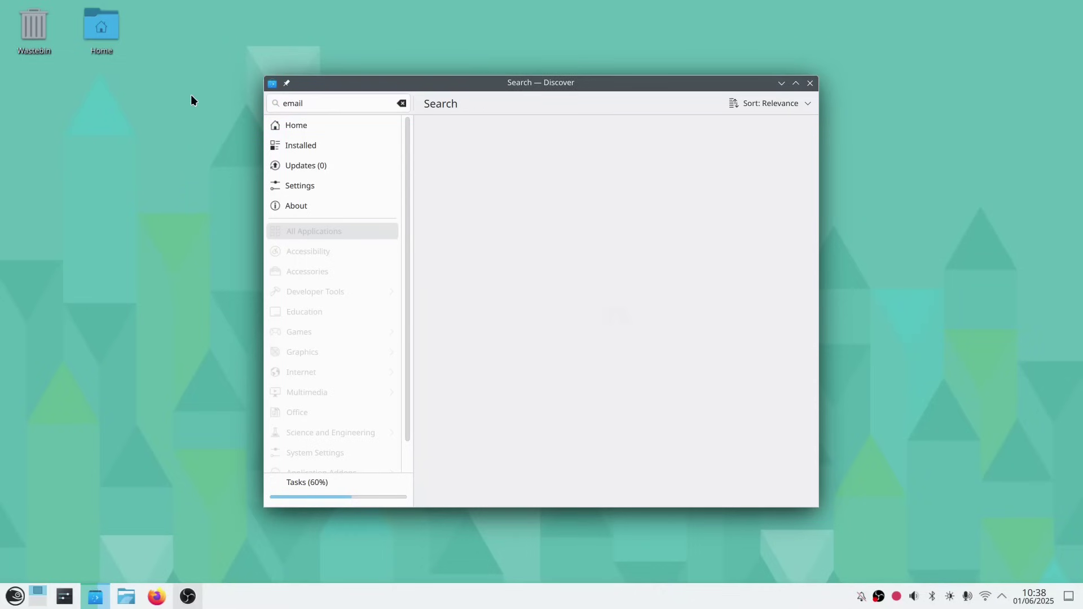
scroll(587, 238, "down", 7)
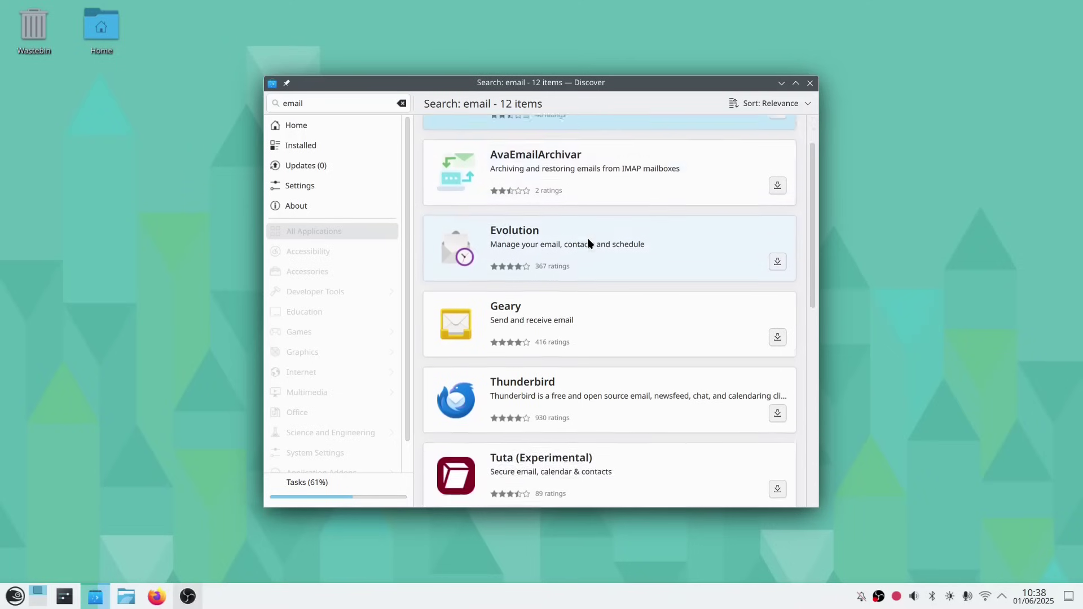
scroll(587, 238, "down", 2)
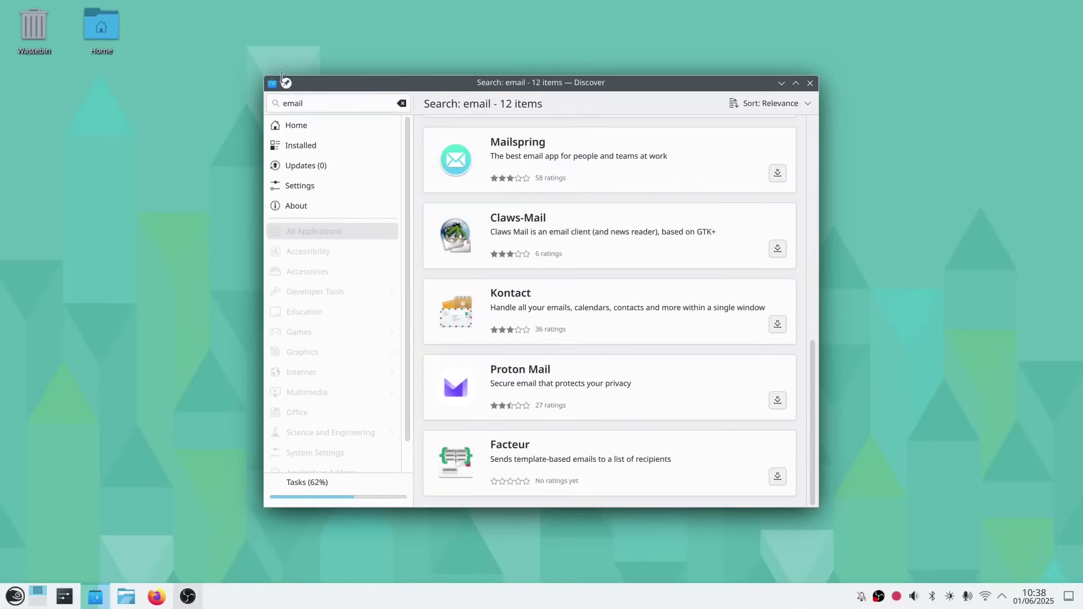
double_click(292, 104)
type("office")
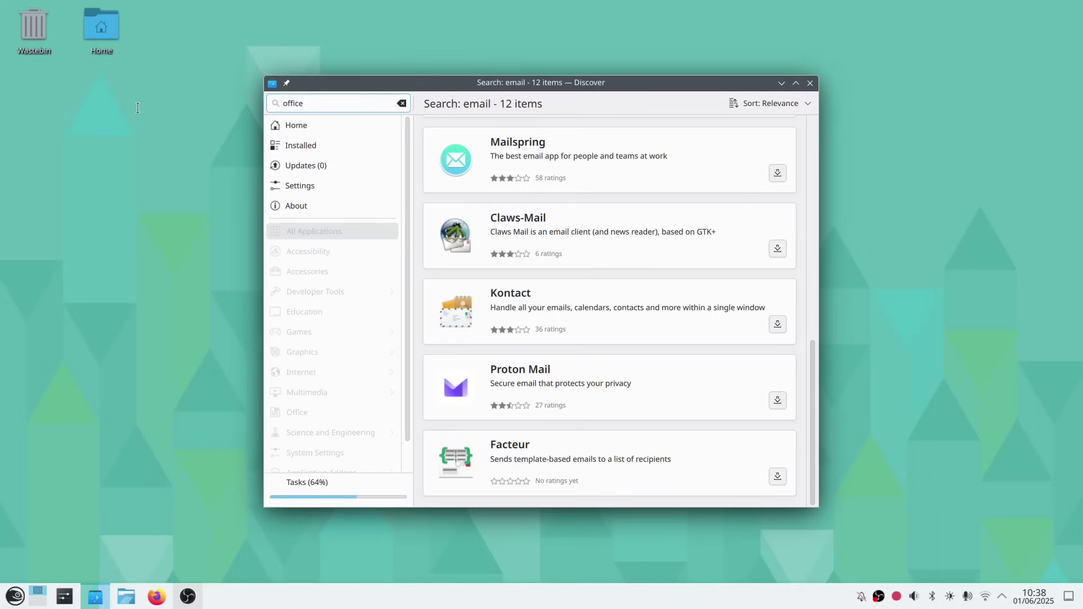
scroll(567, 173, "down", 1)
scroll(563, 194, "down", 5)
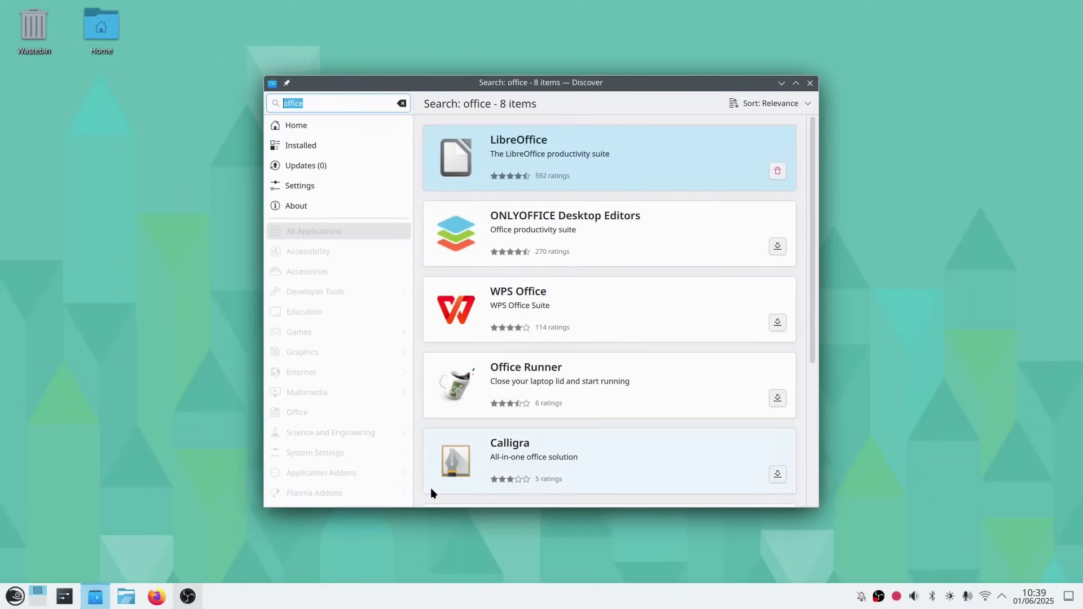
Close Discover, search the launcher for 'kde', then dismiss it
left_click(805, 86)
left_click(12, 600)
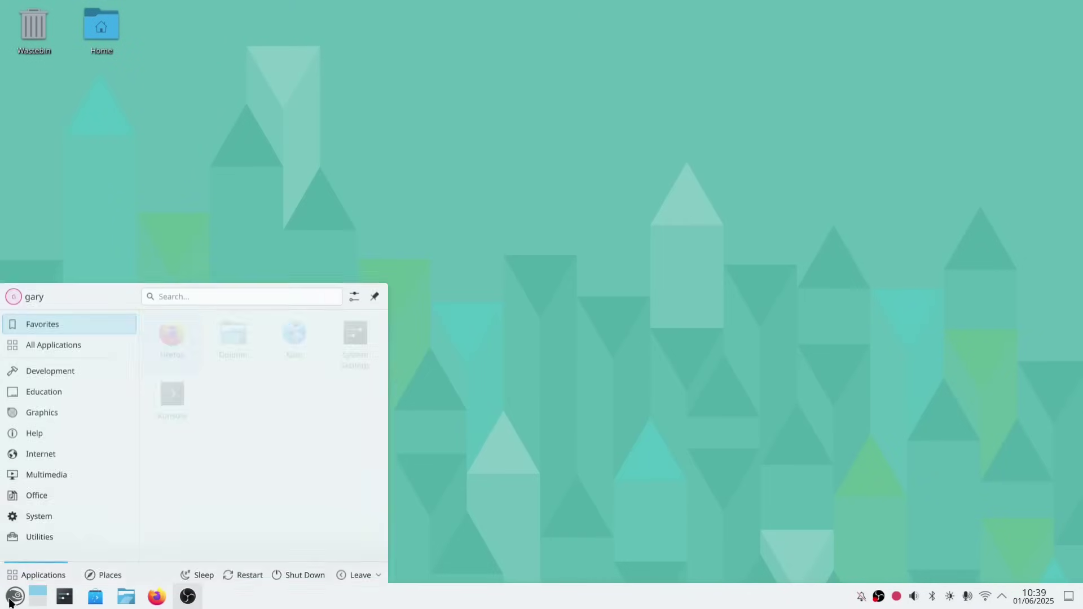
type("kde")
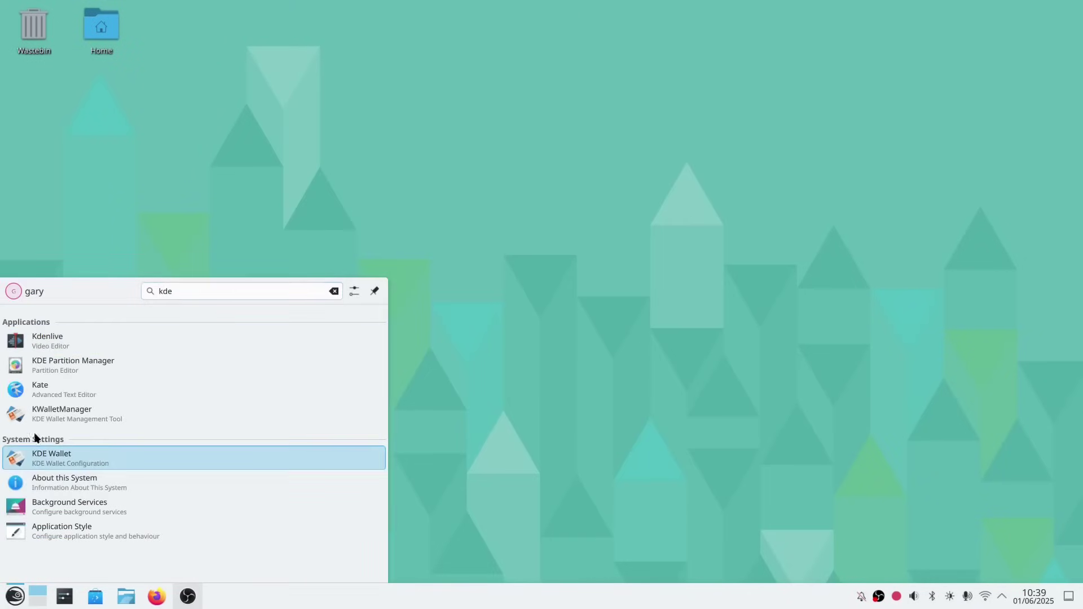
left_click(207, 297)
key("Escape")
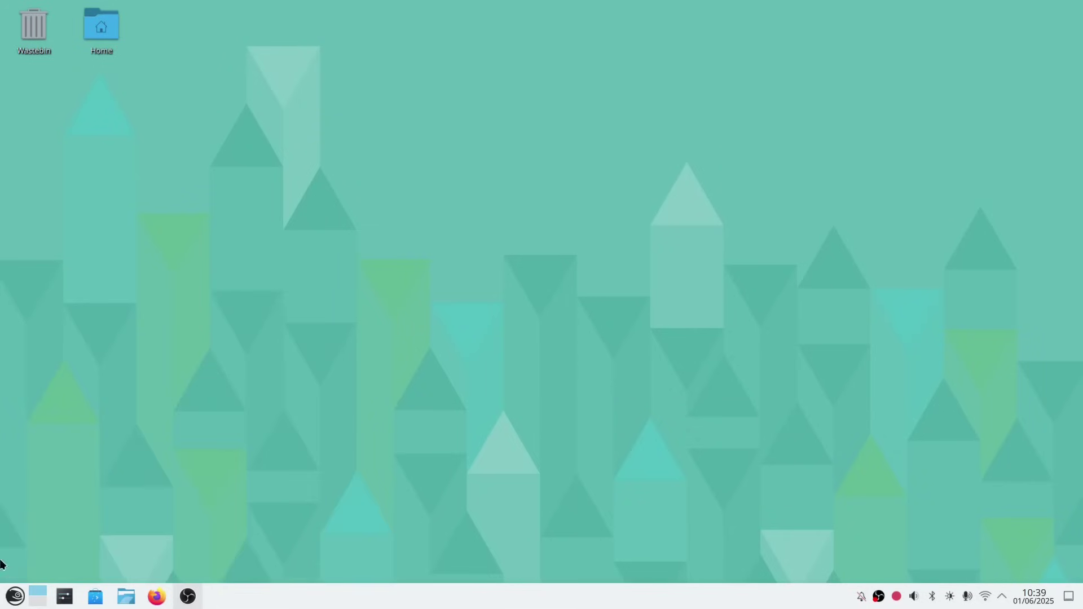
Reopen the launcher, view the Multimedia apps, then close it
left_click(14, 602)
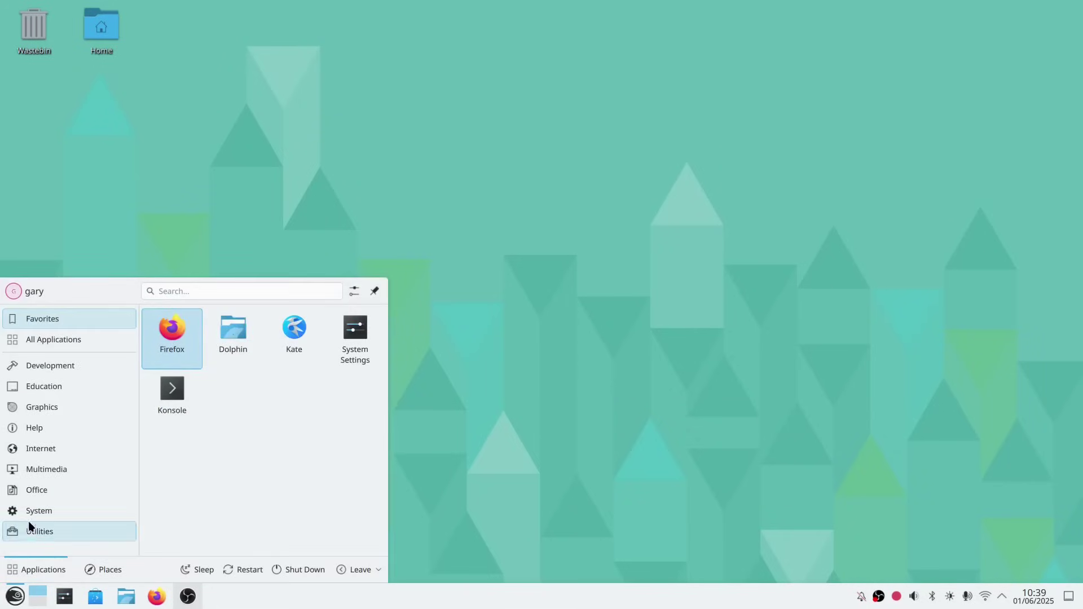
left_click(42, 473)
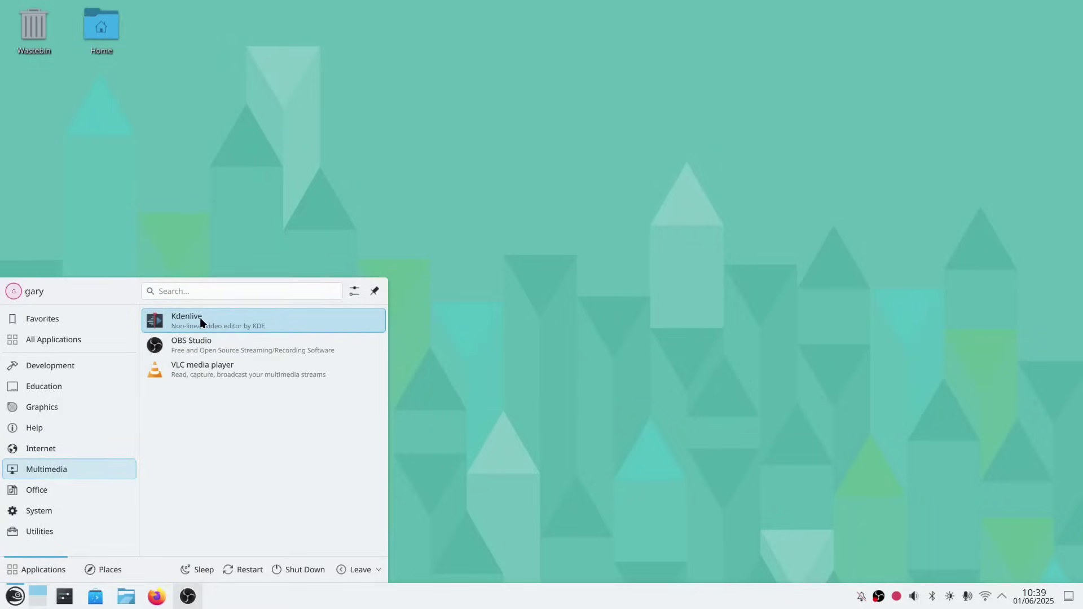
left_click(574, 311)
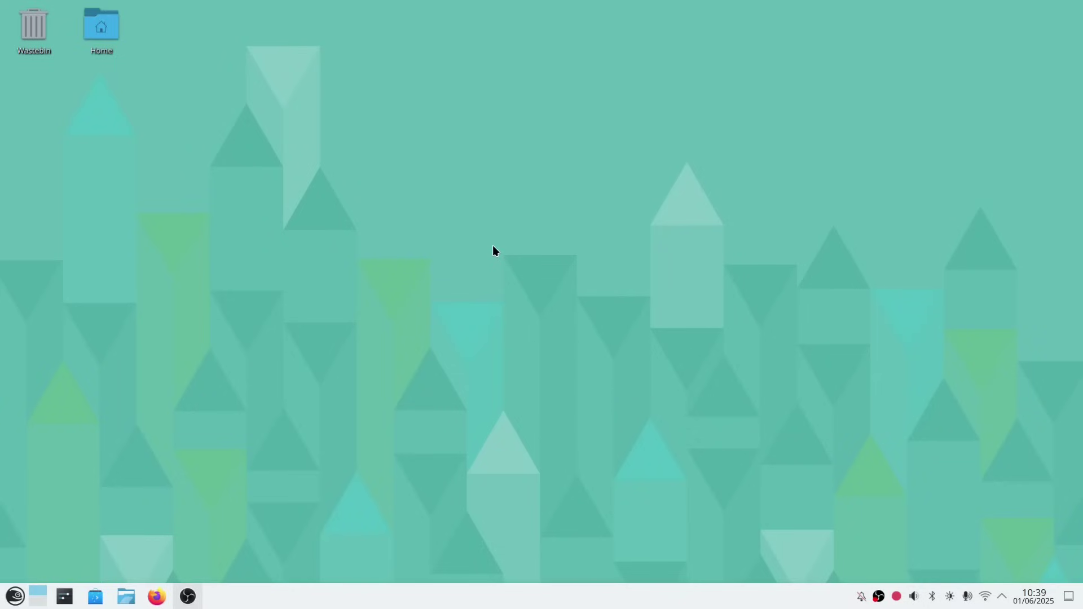
In Desktop and Wallpaper, download Cat 06 from Get New Wallpapers and use it as the wallpaper
right_click(448, 313)
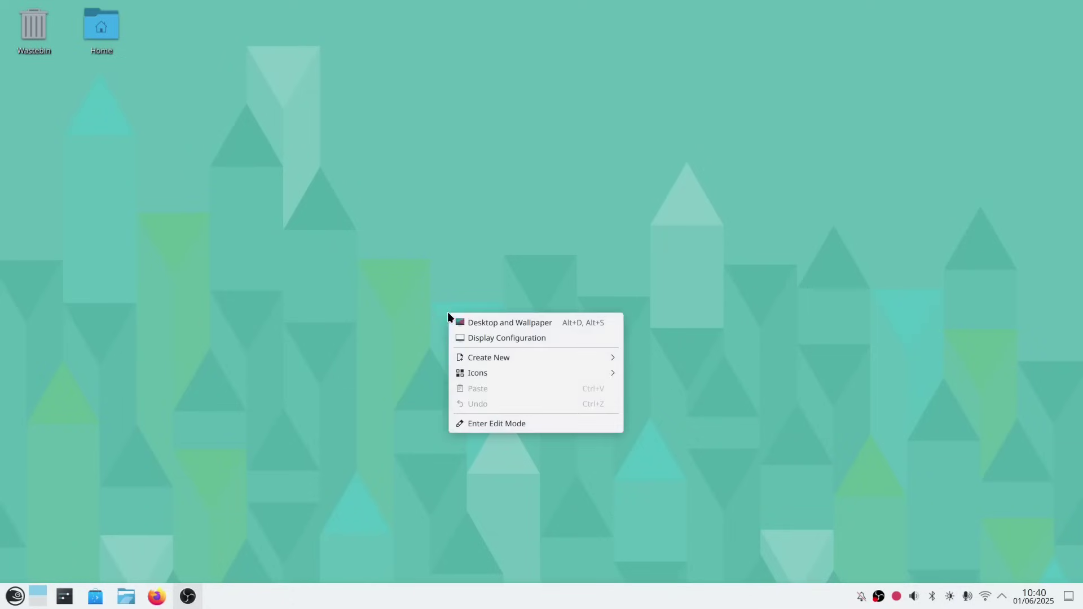
left_click(541, 323)
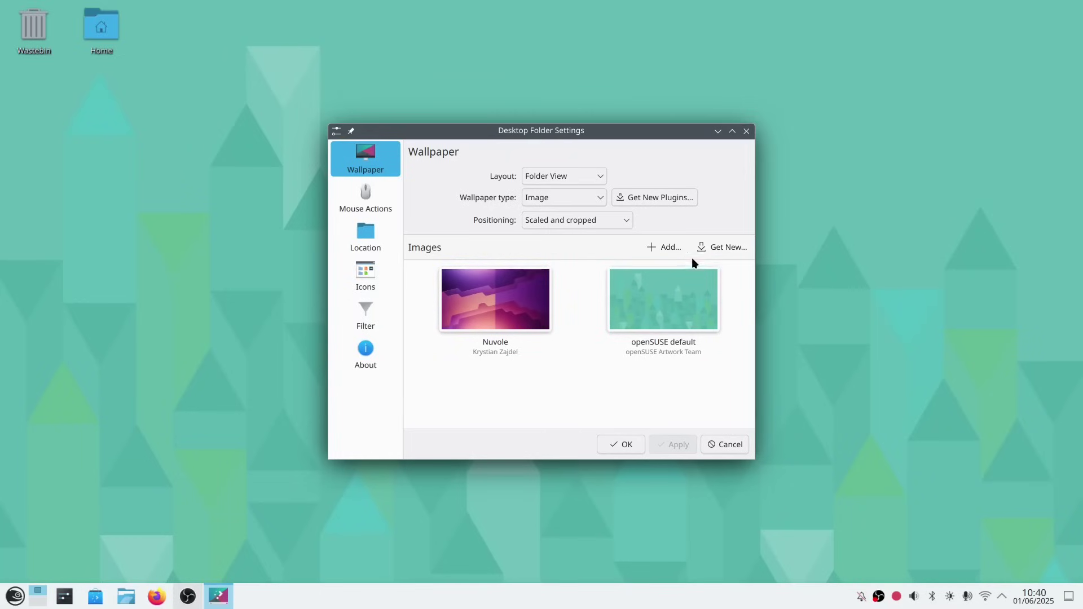
left_click(665, 248)
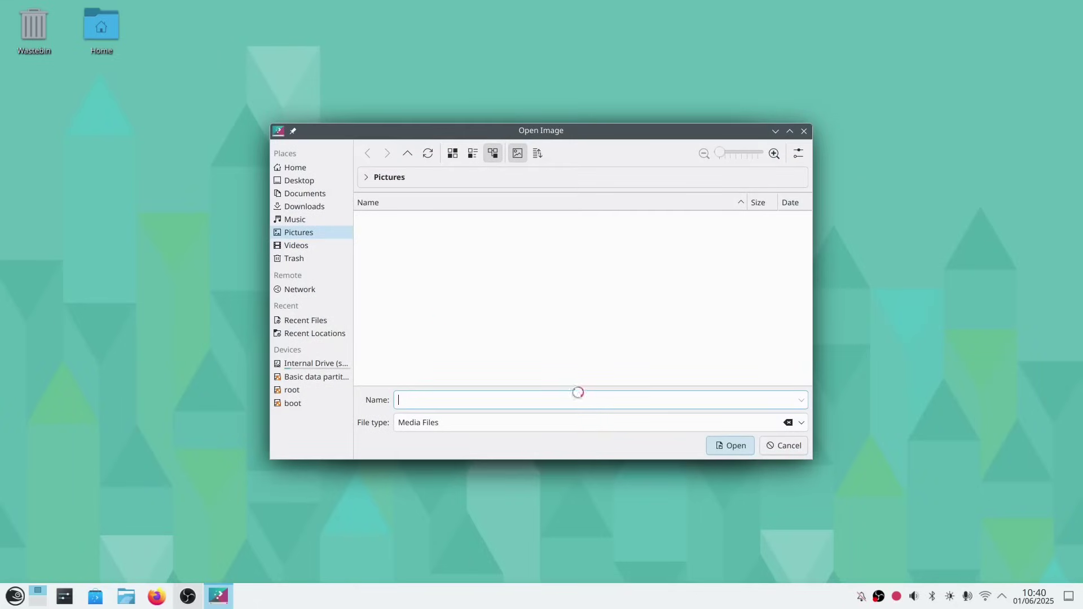
left_click(791, 446)
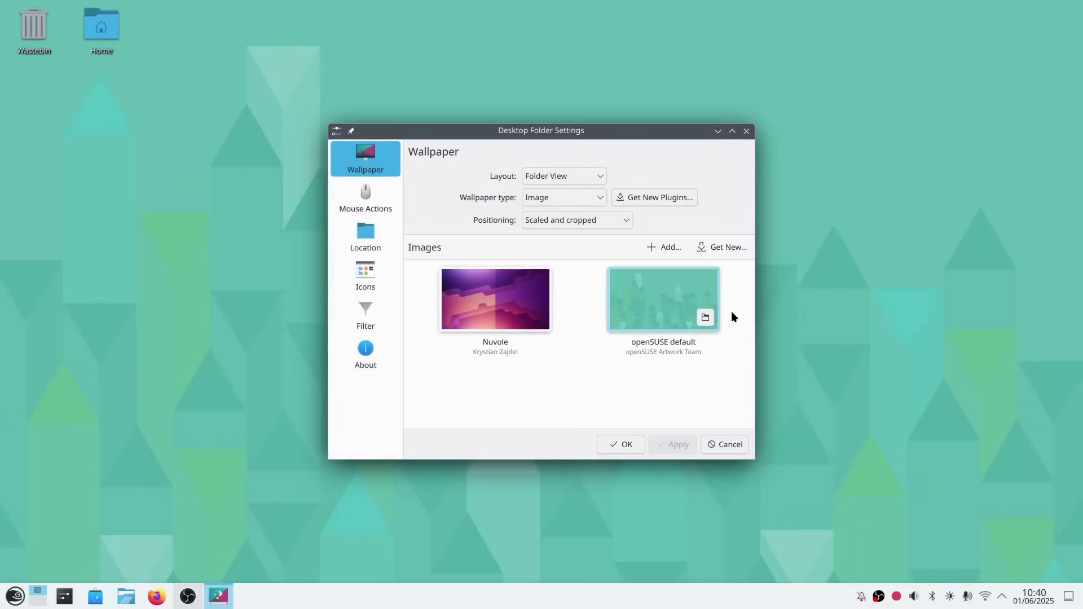
left_click(727, 248)
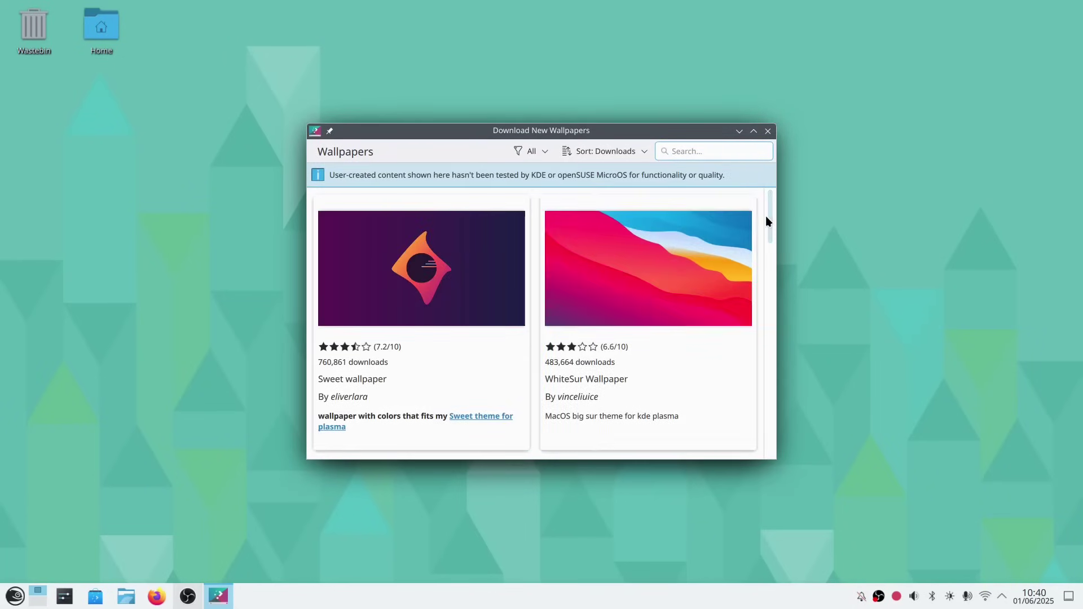
scroll(768, 226, "down", 5)
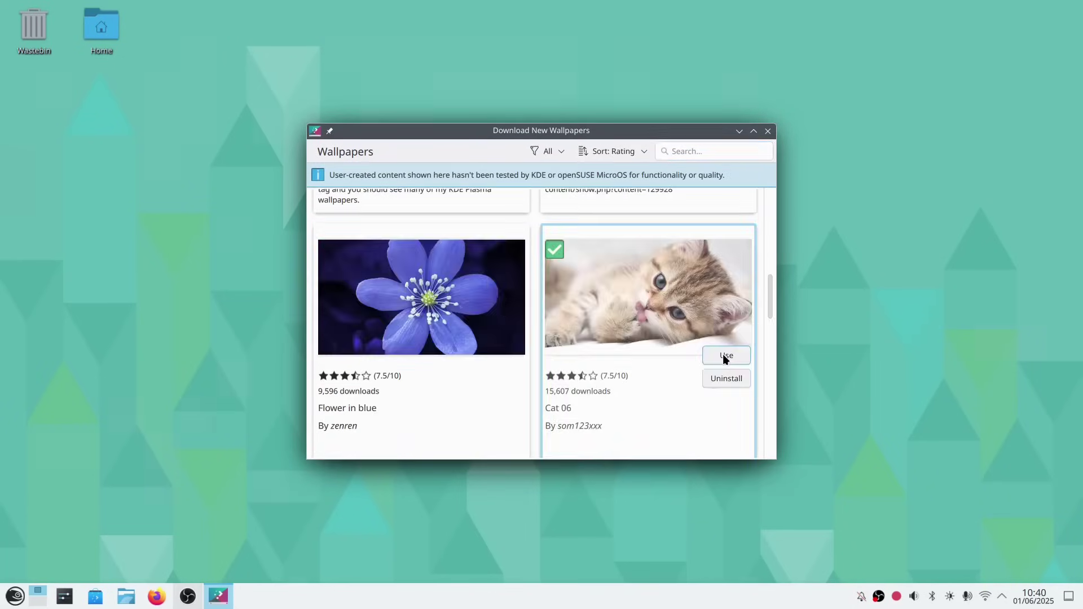
left_click(724, 357)
Open the Desktop and Wallpaper settings from the desktop context menu
key("Escape")
right_click(479, 230)
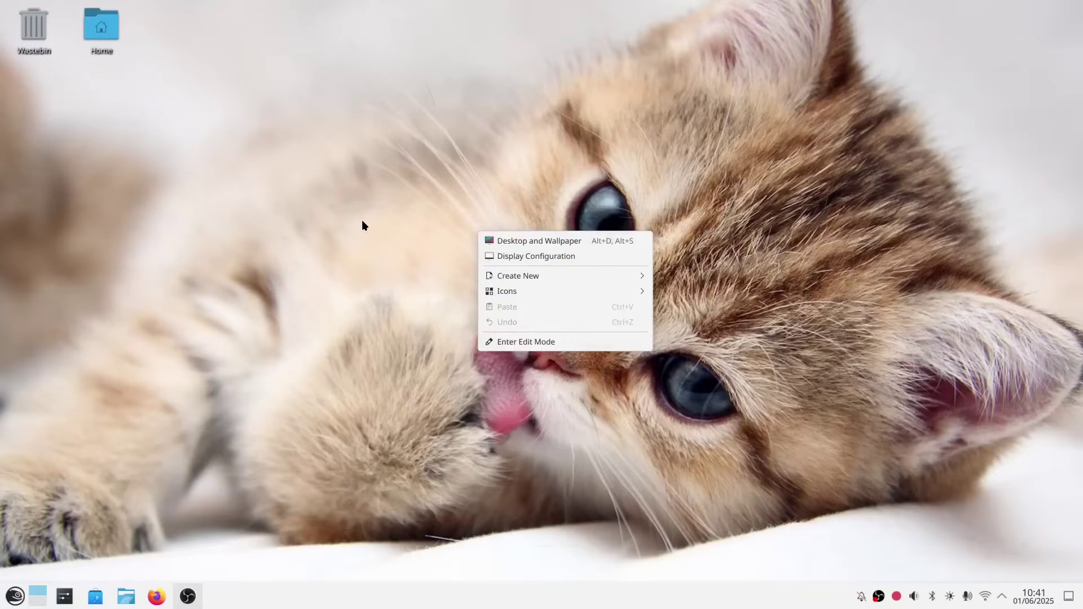
left_click(552, 231)
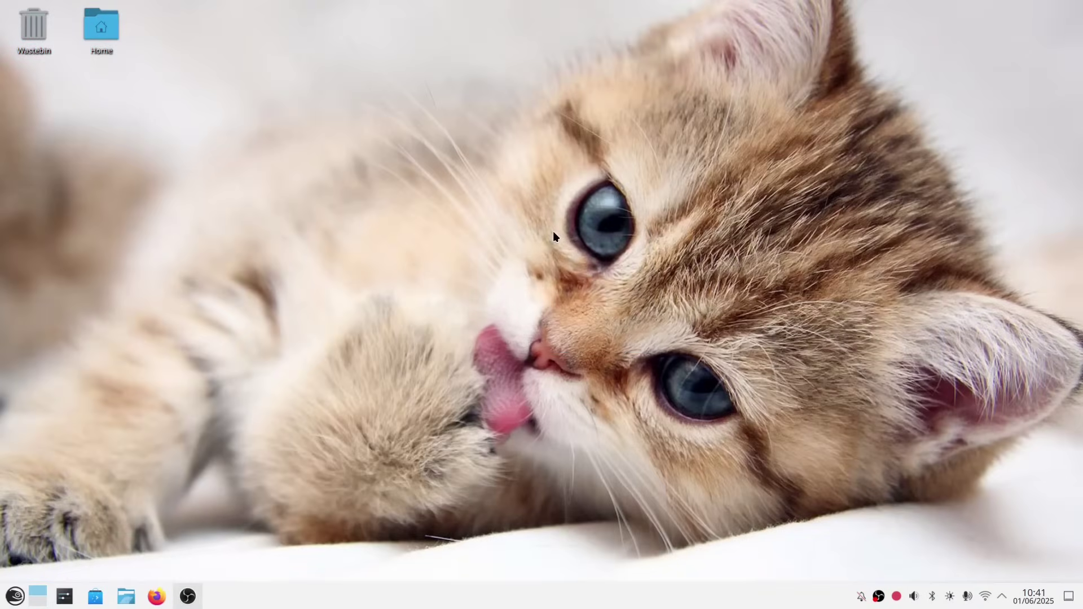
right_click(553, 231)
left_click(601, 240)
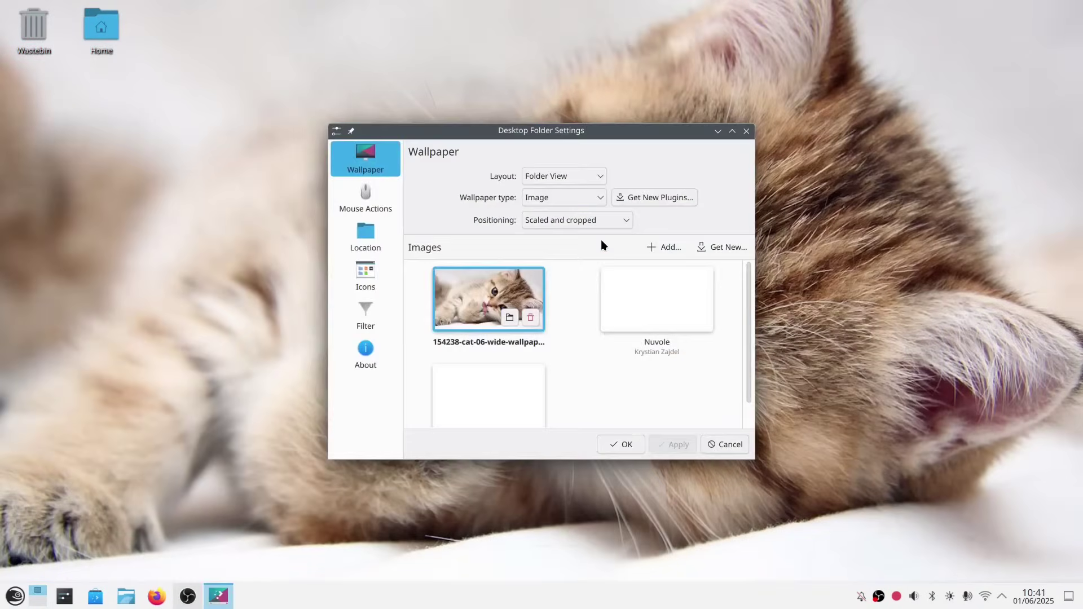
Search new wallpapers for the cyberpunk image, apply it, and close both dialogs
left_click(722, 247)
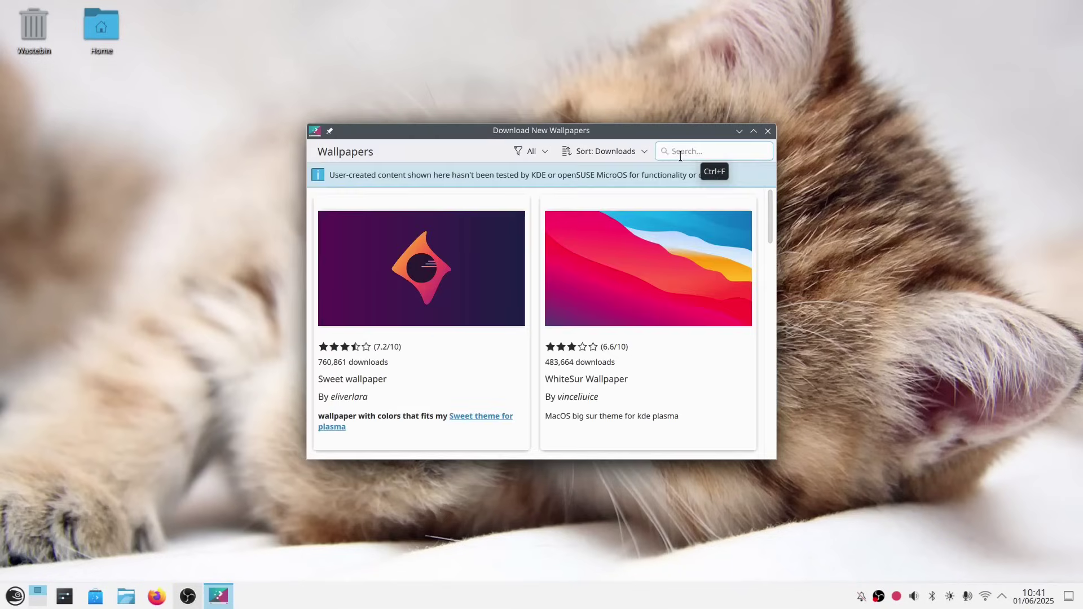
type("cyperp")
key("BackSpace")
type("u")
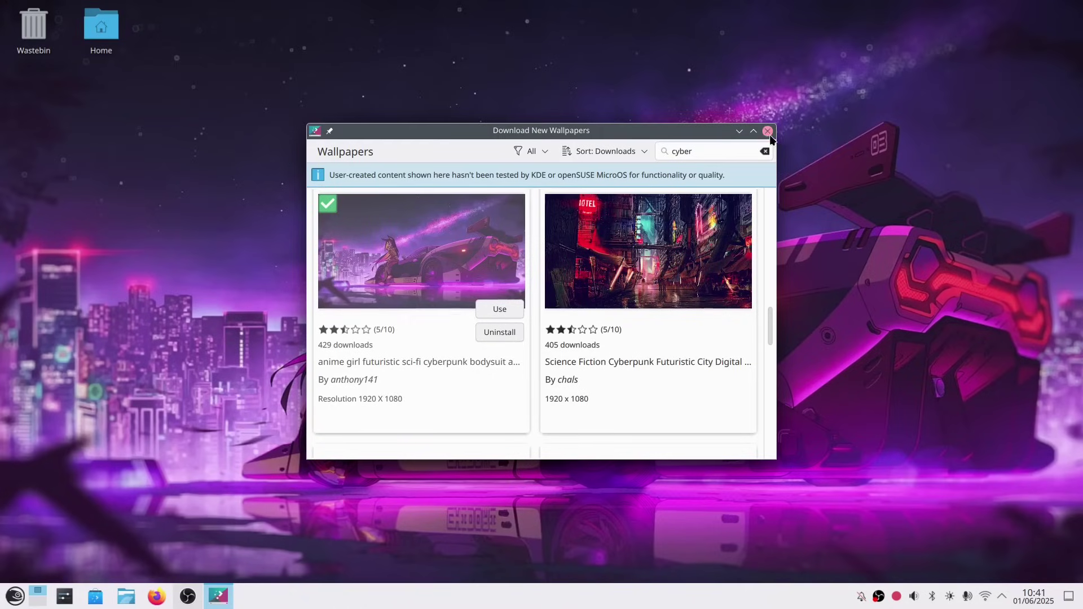
left_click(768, 131)
left_click(748, 125)
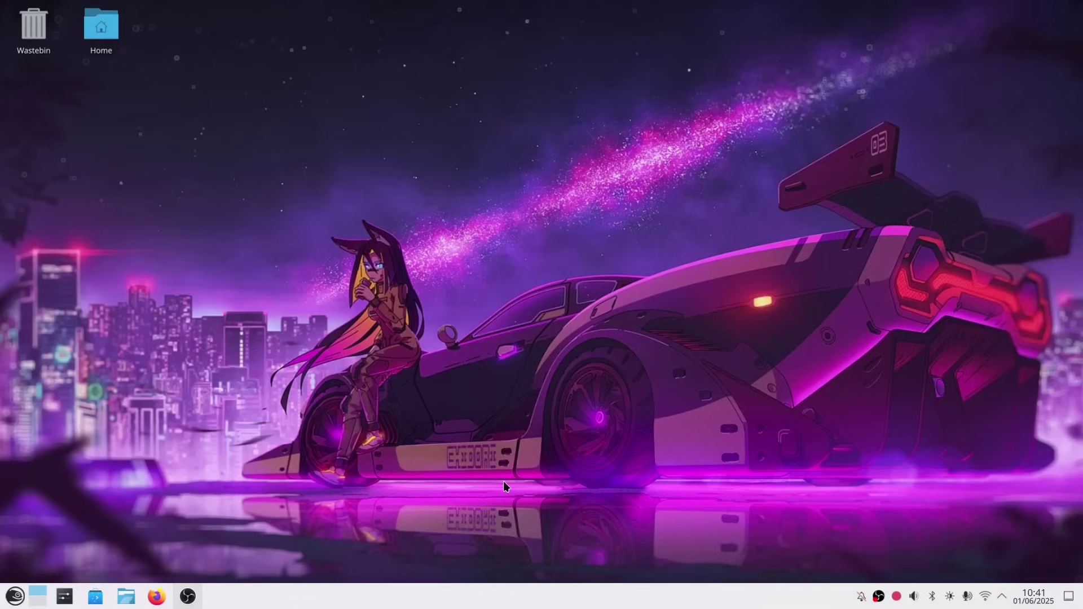
Find Global Theme through a 'theme' launcher search and apply Breeze Dark
right_click(472, 264)
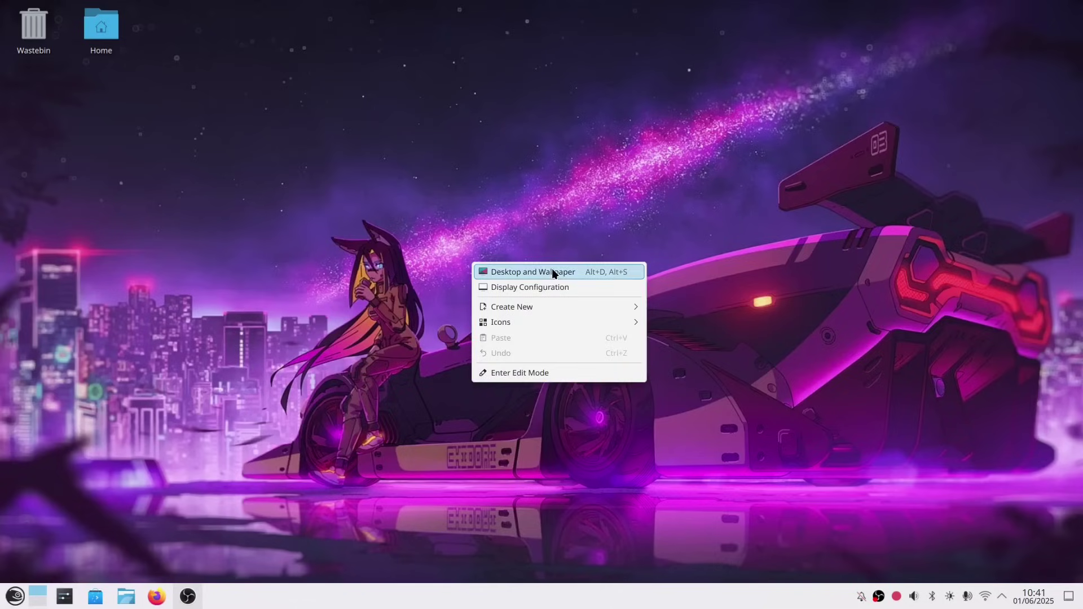
left_click(12, 600)
type("theme")
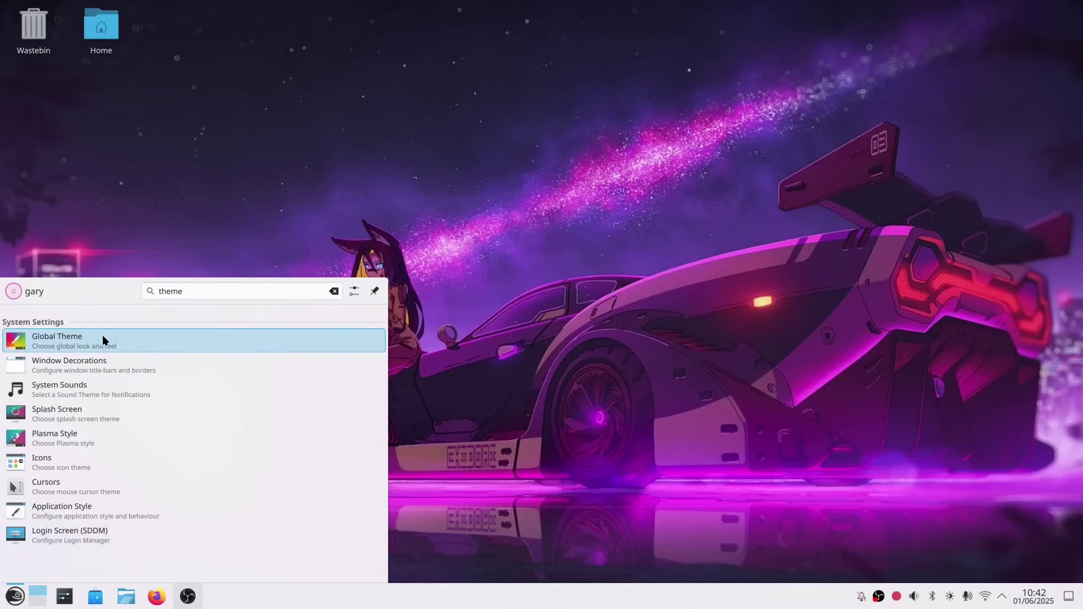
left_click(103, 346)
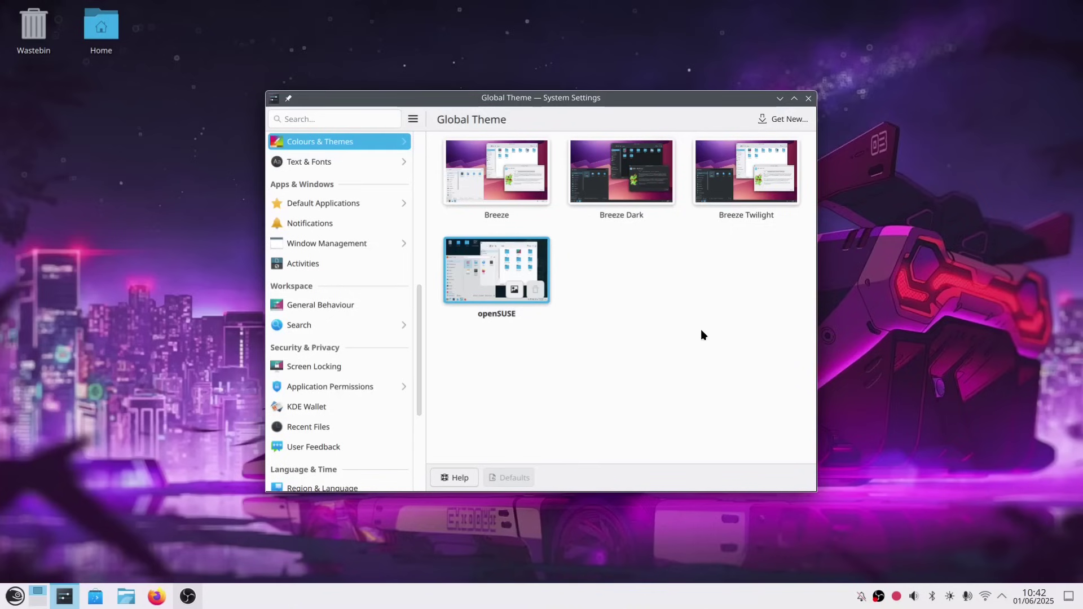
left_click(624, 170)
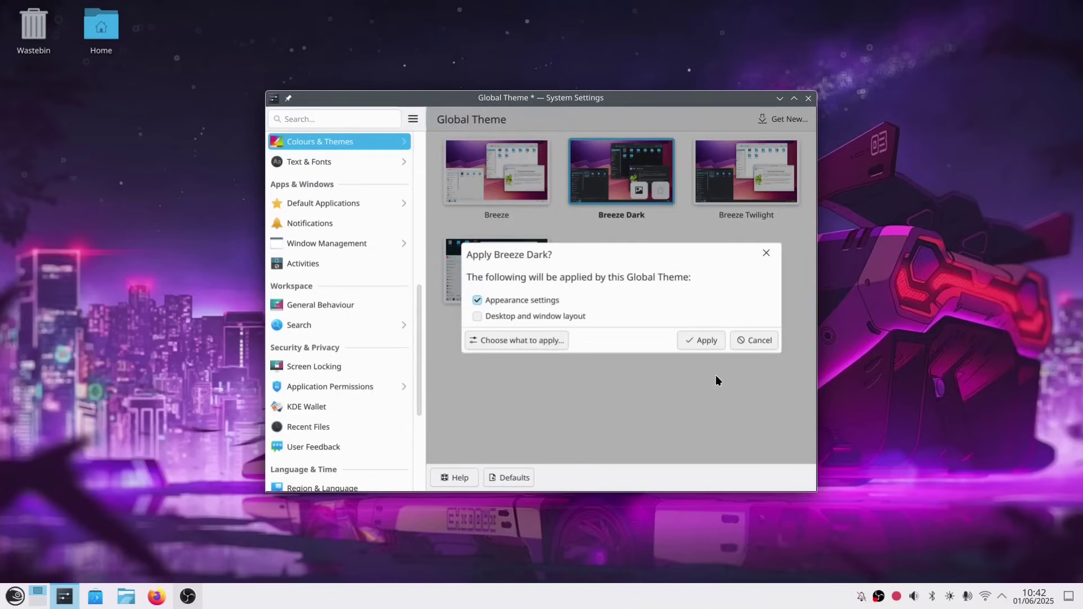
left_click(712, 342)
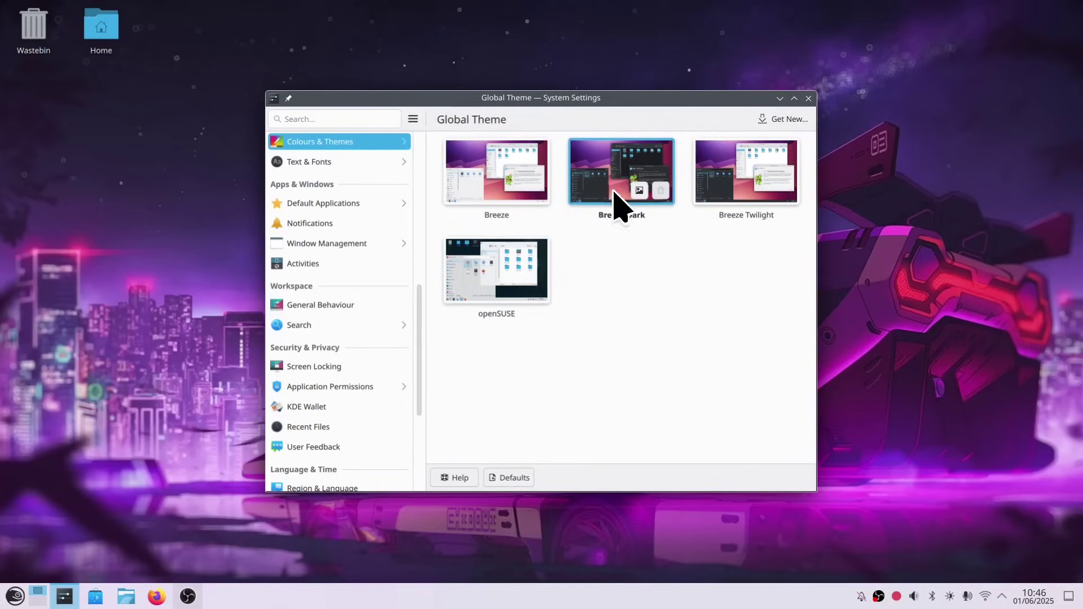
Go to the Application Style page under Colours & Themes
left_click_drag(420, 292, 420, 264)
left_click(333, 218)
left_click(341, 202)
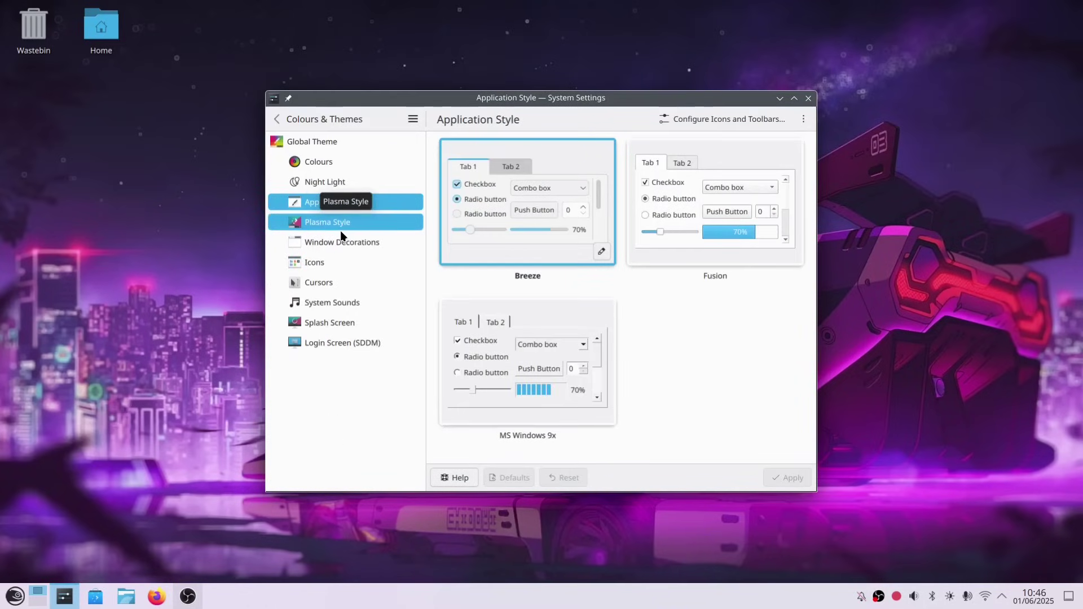
Apply the openSUSEdark Plasma style, check the dark launcher, and close System Settings
left_click(340, 229)
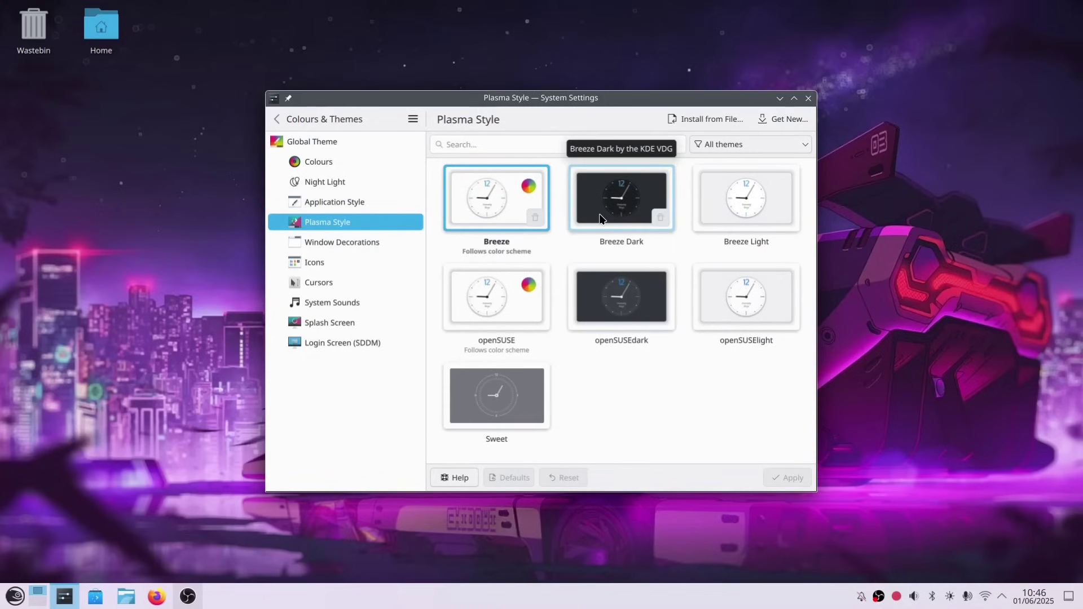
left_click(609, 308)
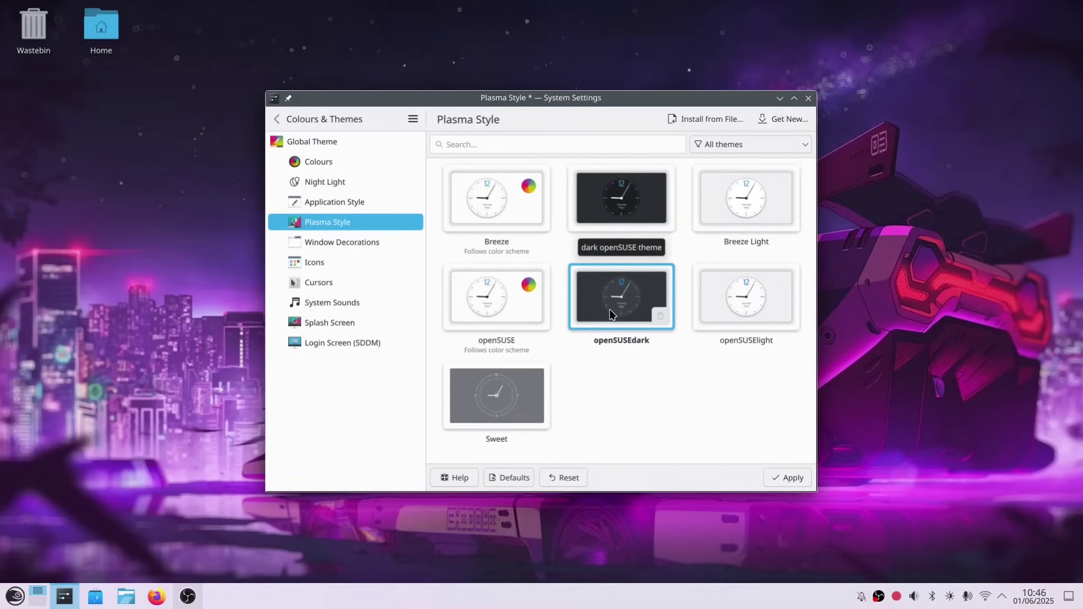
left_click(788, 477)
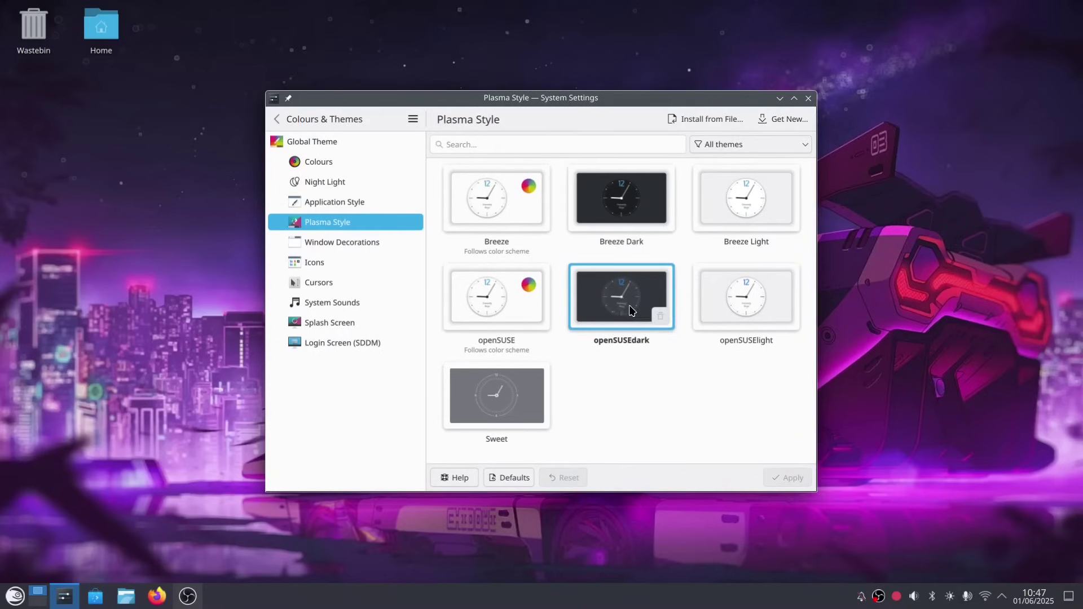
left_click(7, 599)
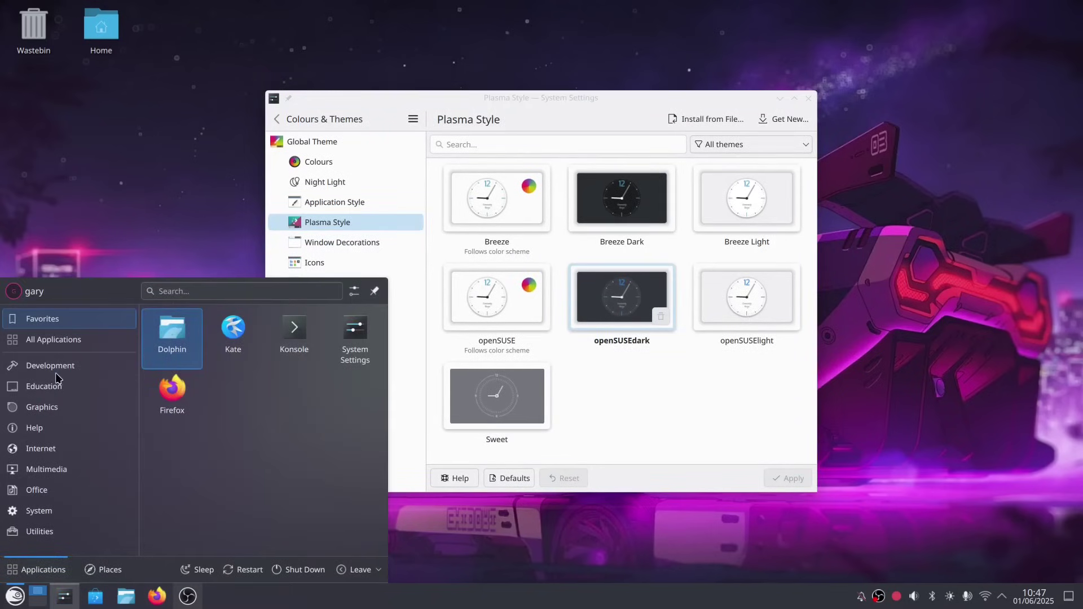
left_click(682, 383)
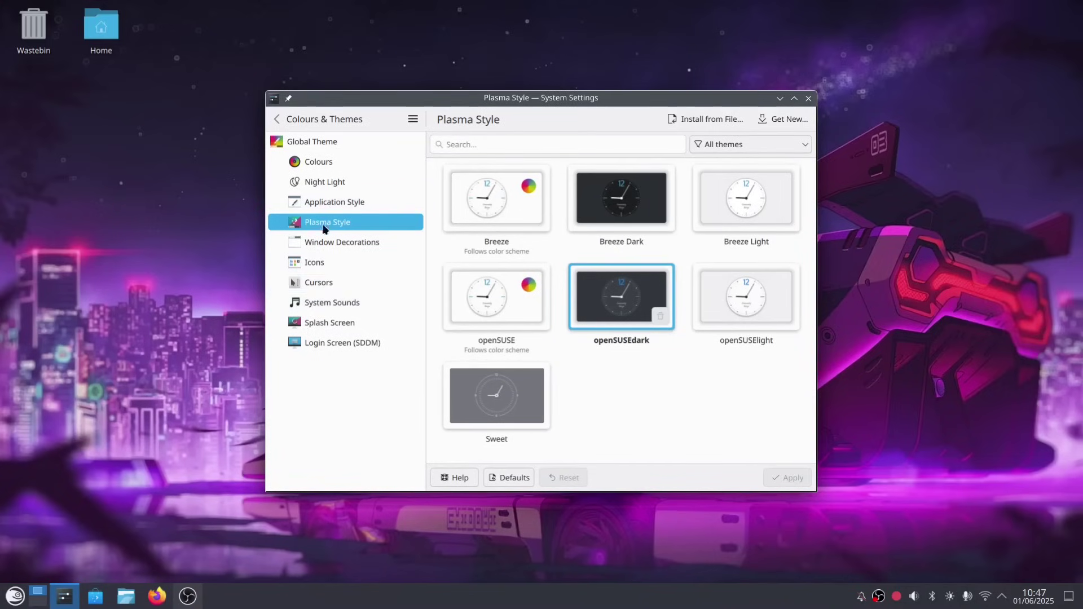
left_click(808, 99)
right_click(519, 607)
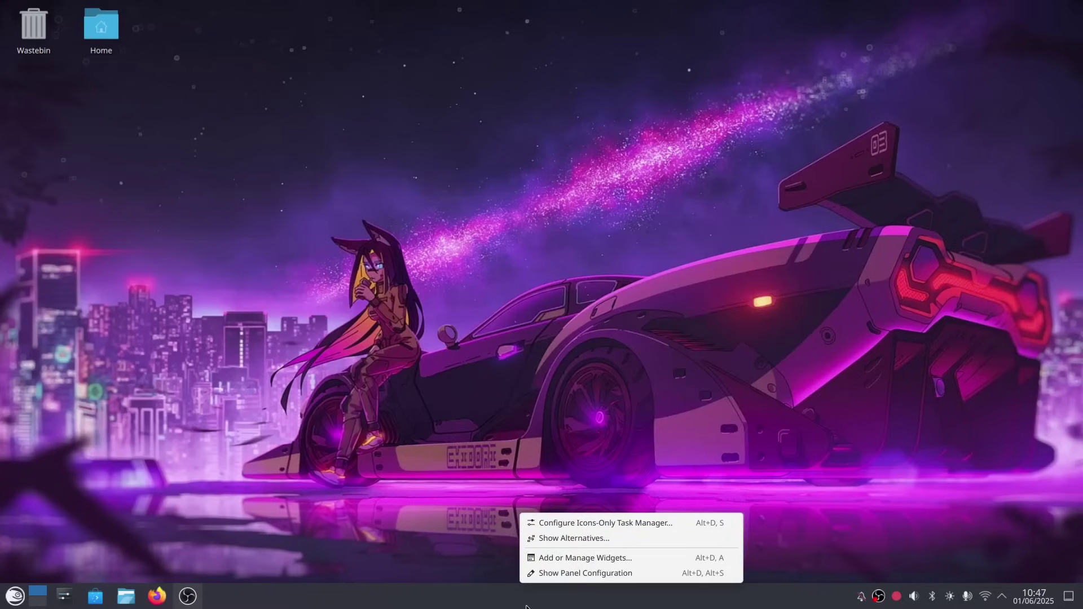
left_click(561, 573)
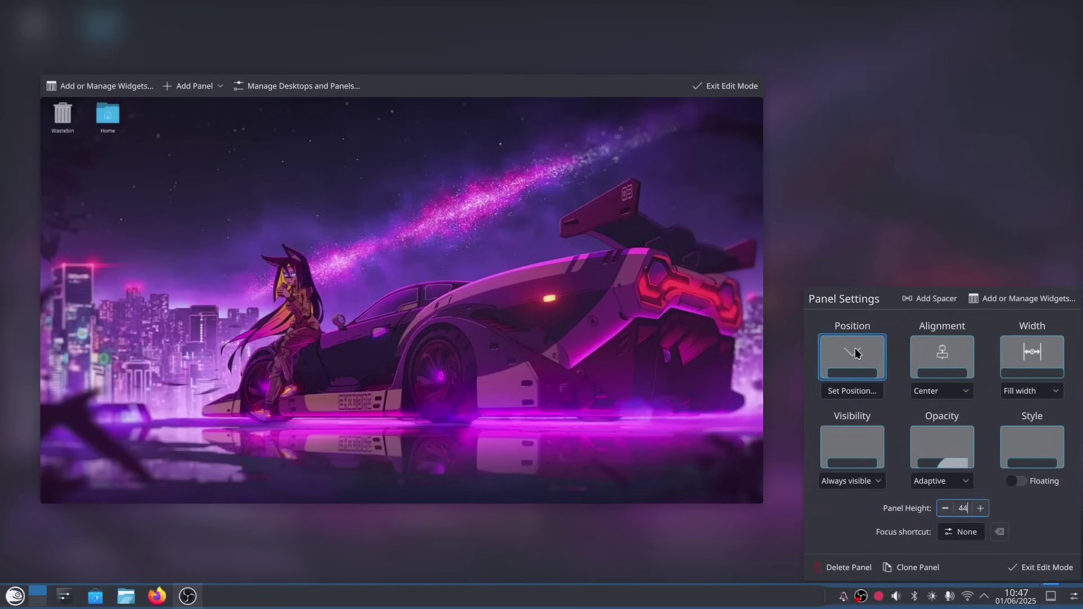
left_click(855, 349)
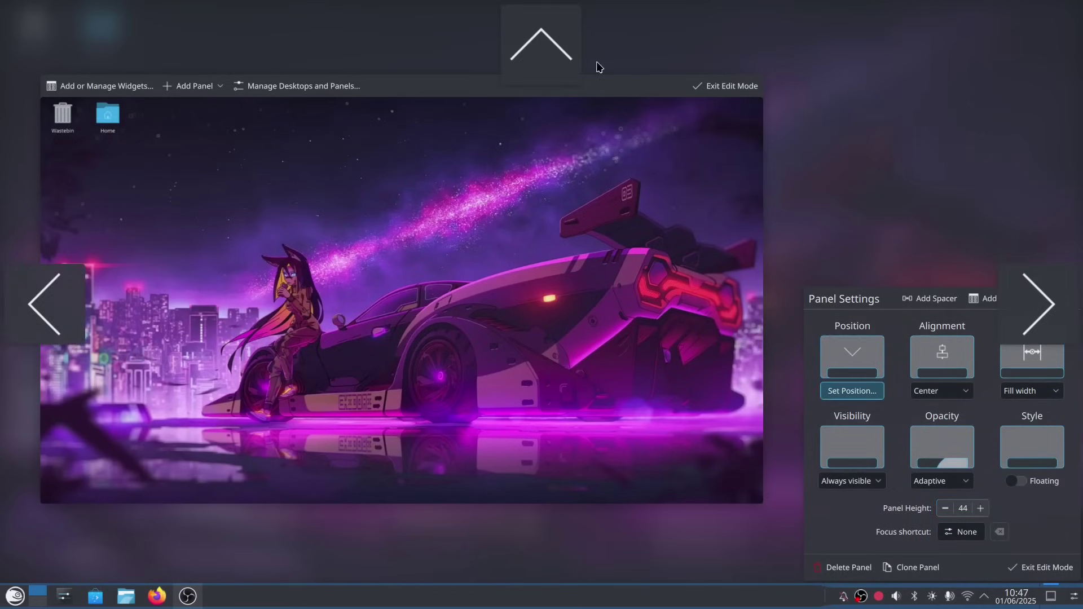
left_click(538, 41)
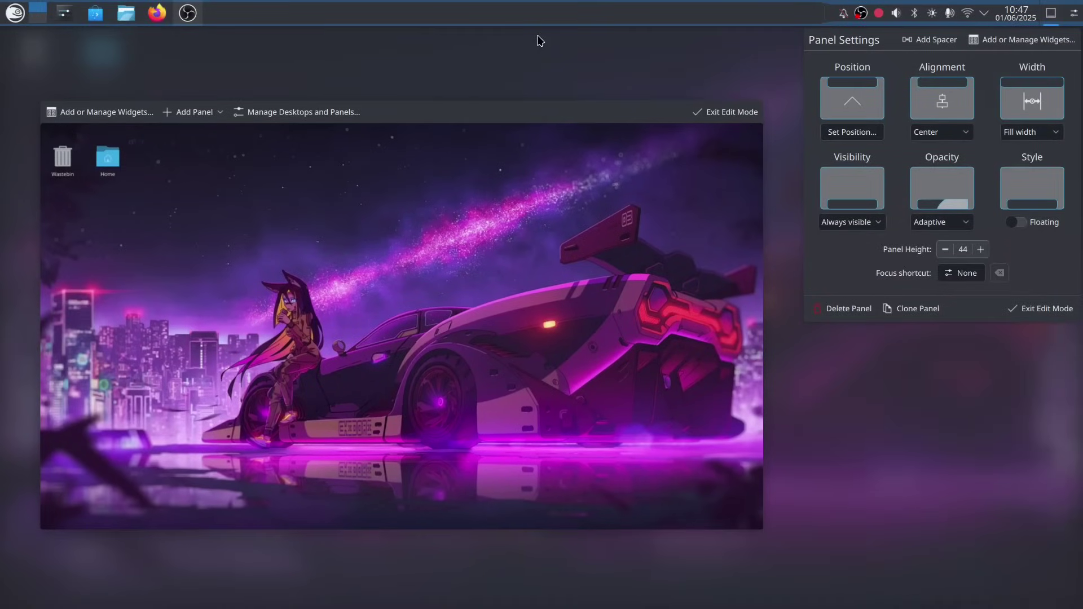
left_click(858, 131)
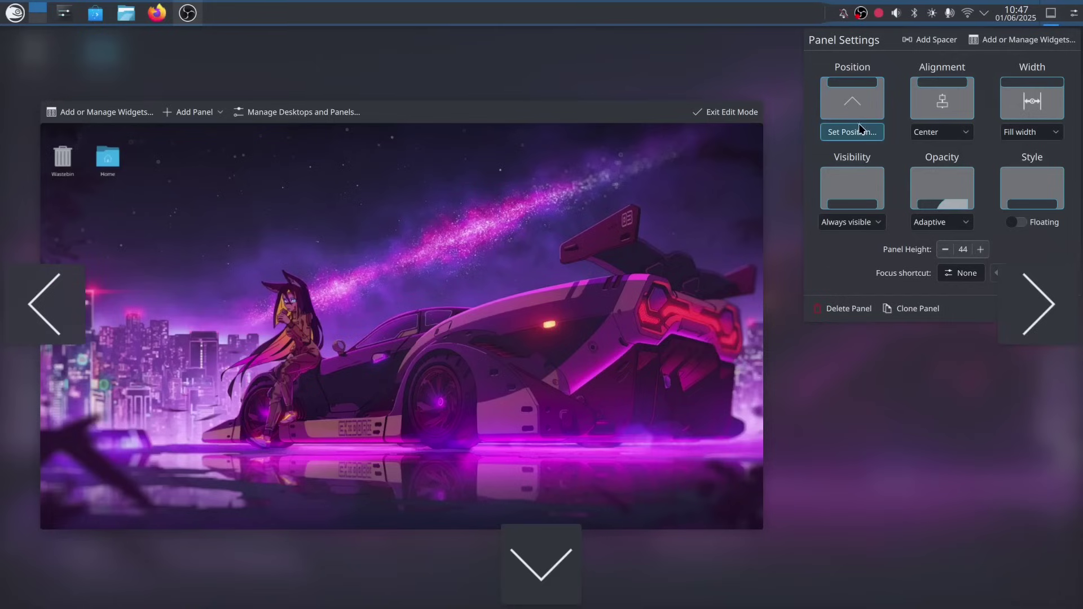
left_click(859, 132)
left_click(859, 132)
left_click(1063, 337)
left_click(835, 112)
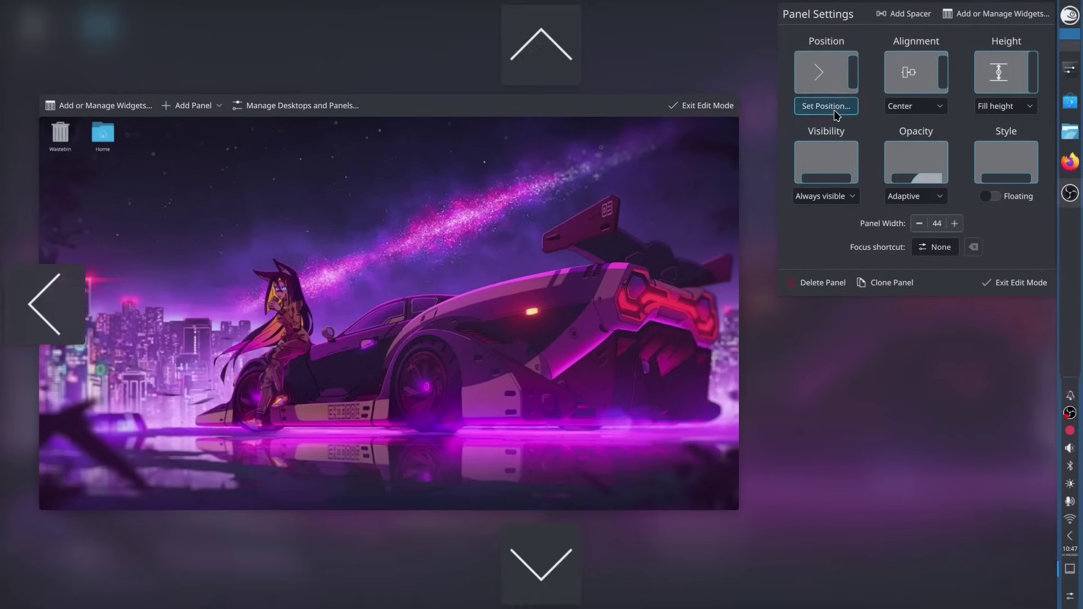
Keep the panel at the bottom, centred, with Width set to Fit content
left_click(553, 575)
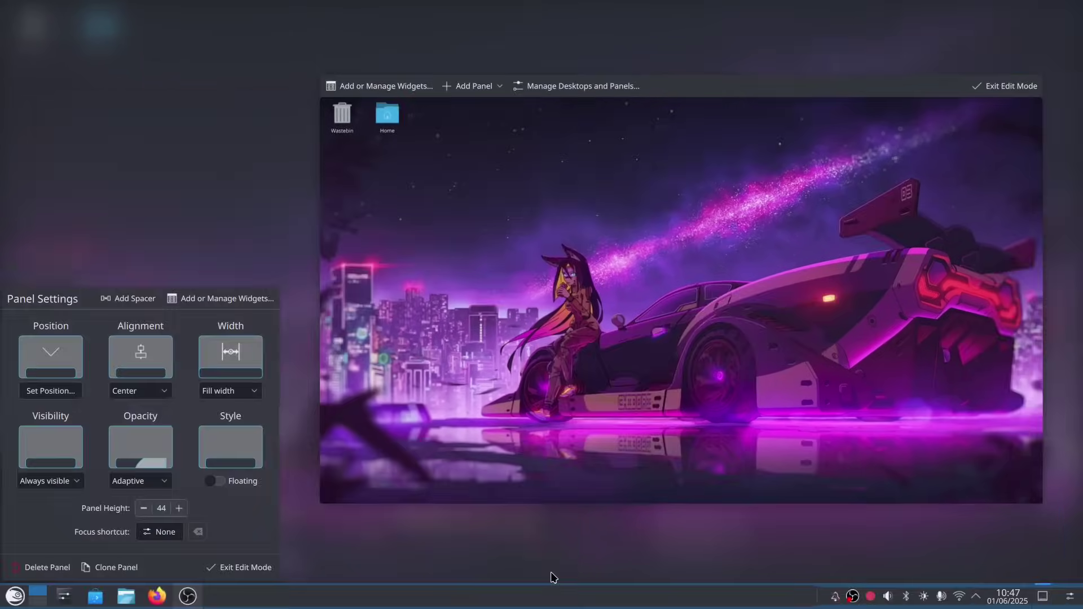
left_click(161, 394)
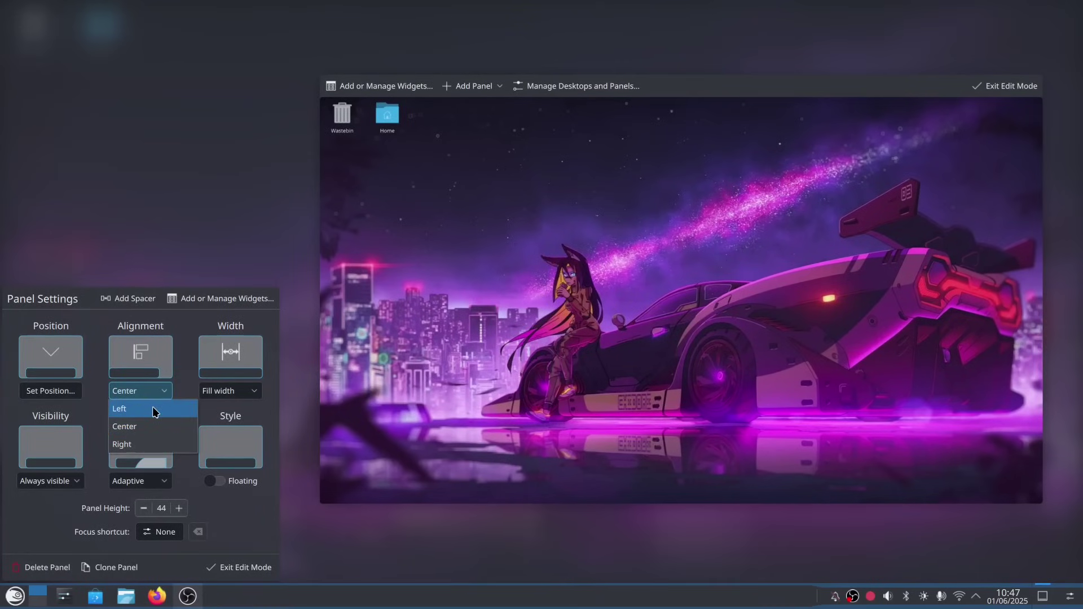
left_click(149, 427)
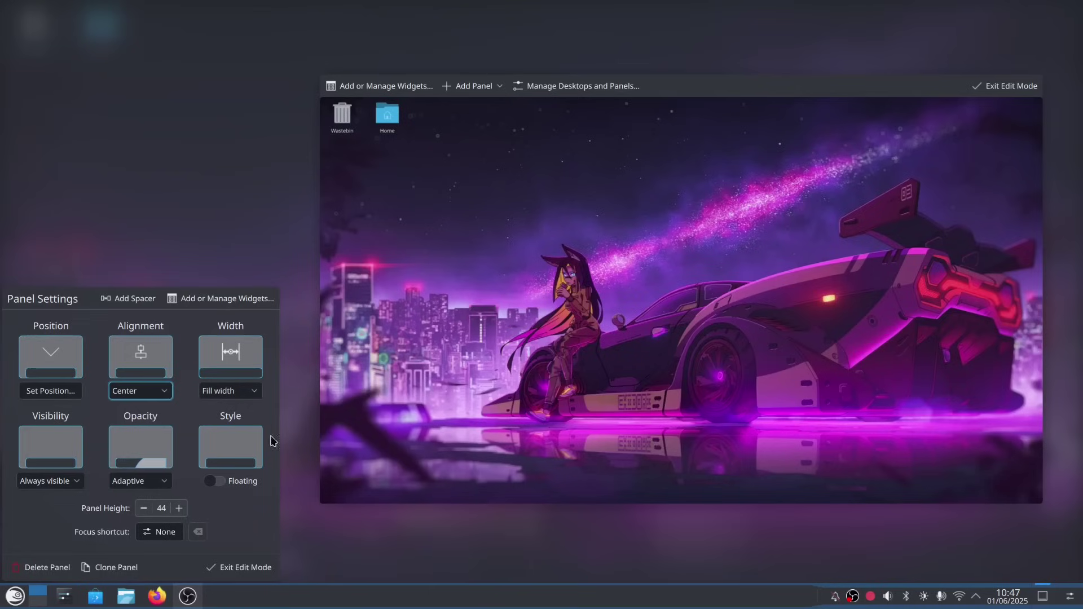
left_click(249, 391)
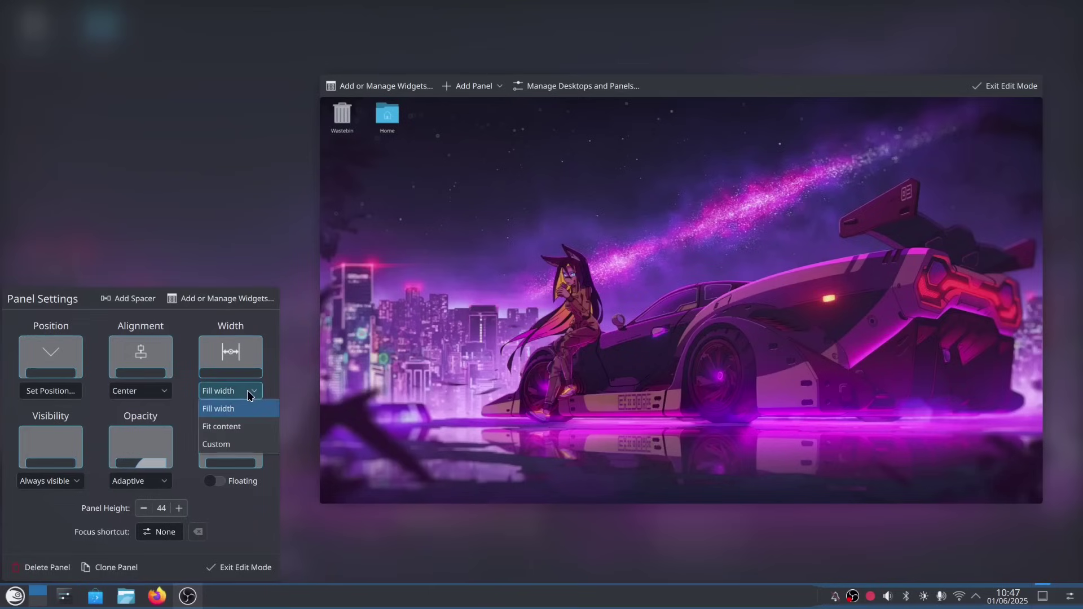
left_click(244, 427)
mouse_move(514, 596)
Try Left and Right alignment for the panel, then return it to Center
left_click(791, 392)
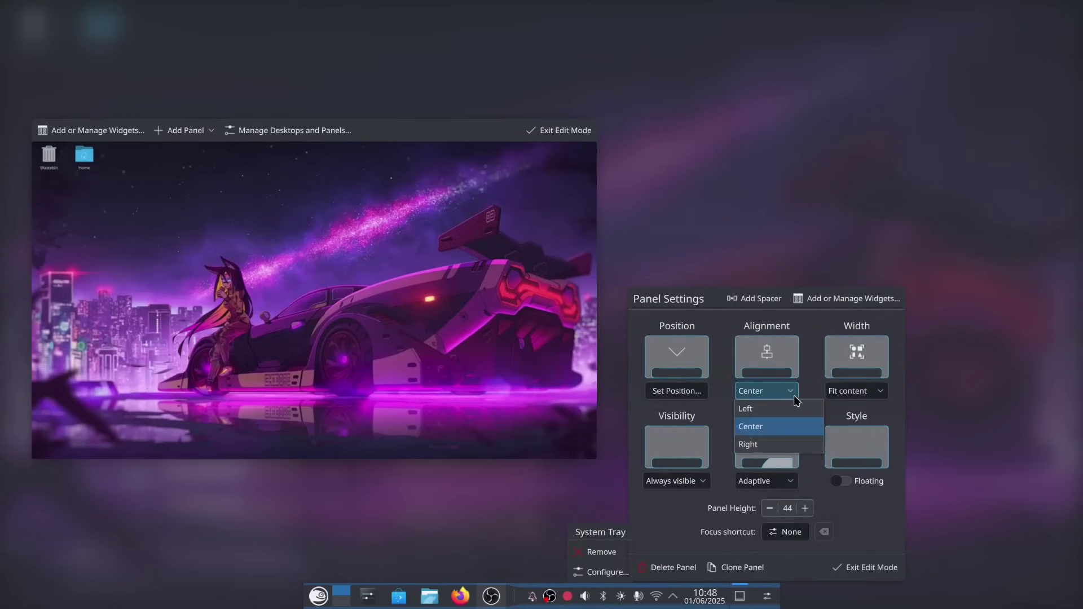
left_click(767, 409)
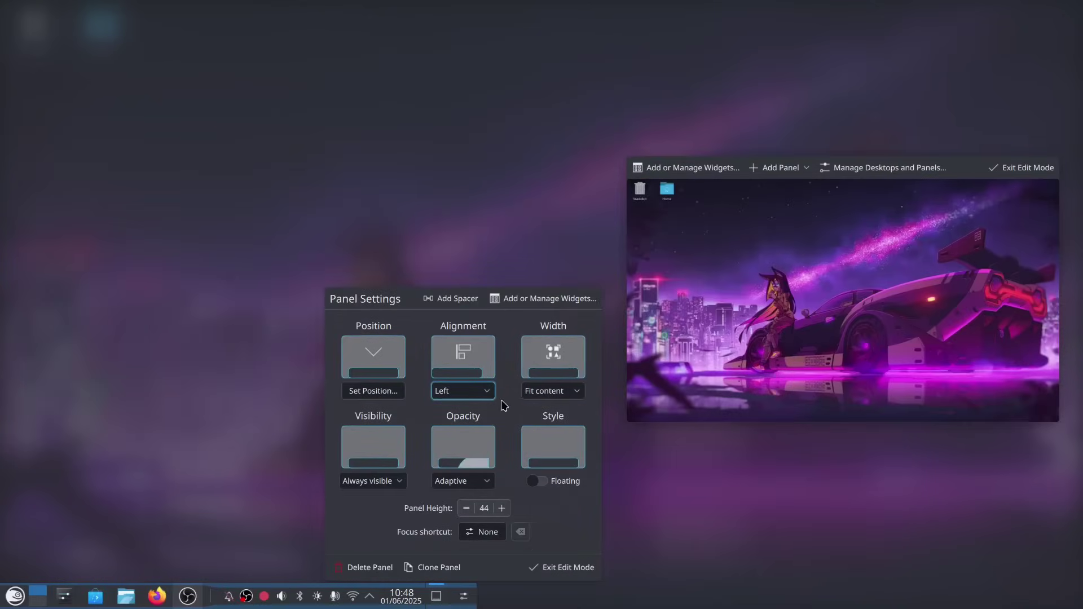
left_click(490, 393)
left_click(495, 446)
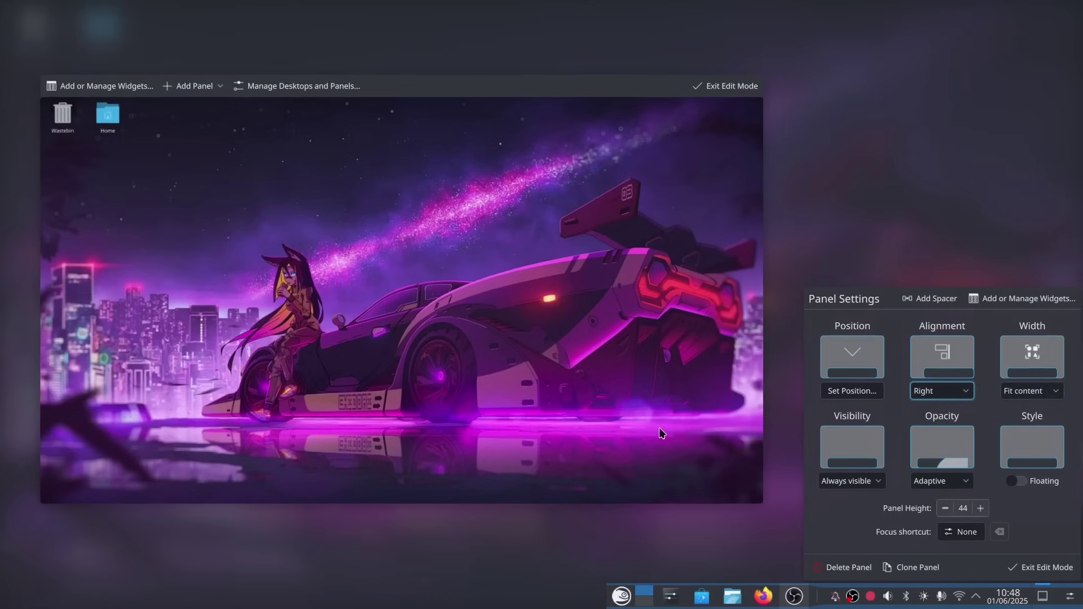
left_click(929, 392)
left_click(936, 427)
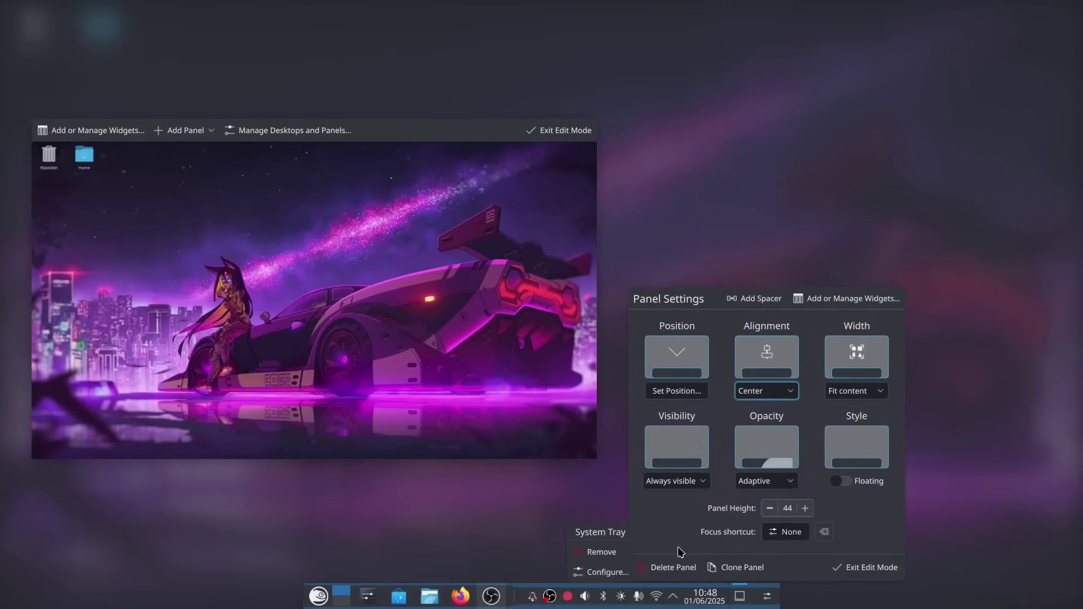
Set the dock opacity to Translucent and raise its height from 44 to 46
mouse_move(519, 606)
mouse_move(767, 596)
mouse_move(562, 601)
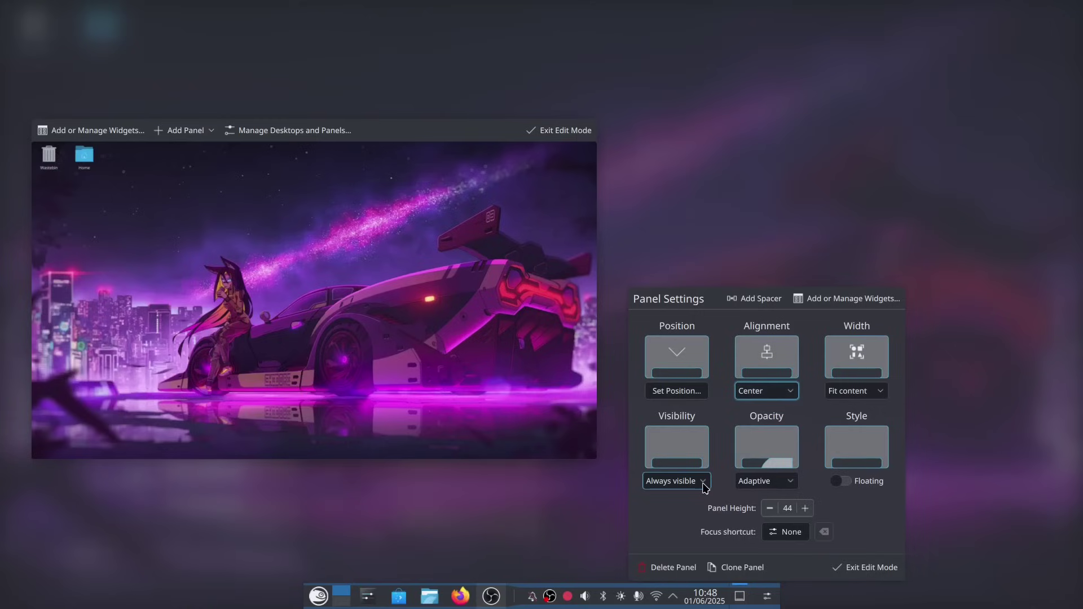
left_click(786, 482)
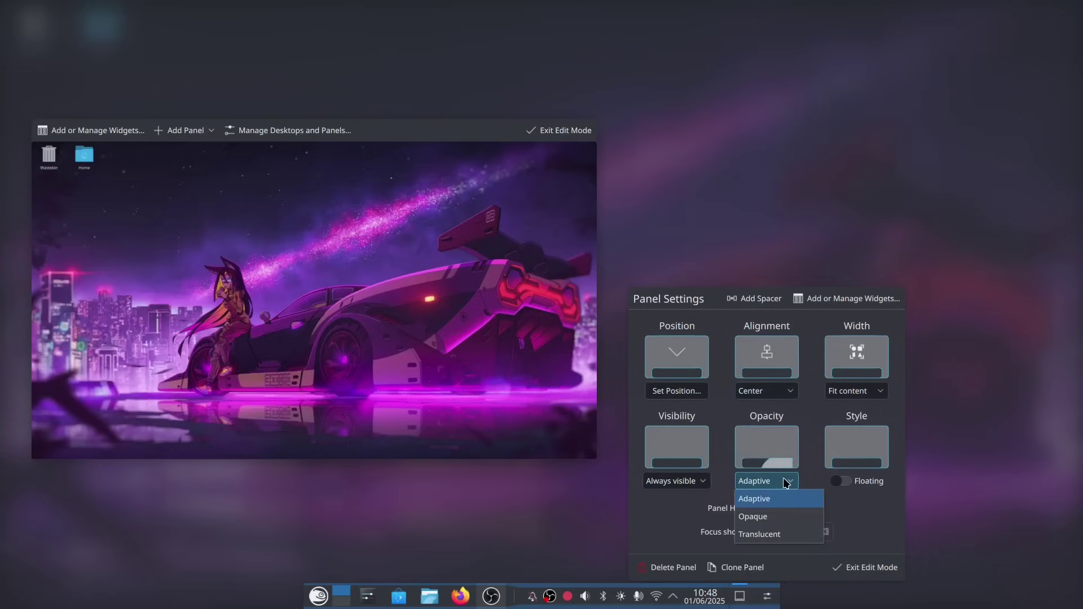
left_click(783, 534)
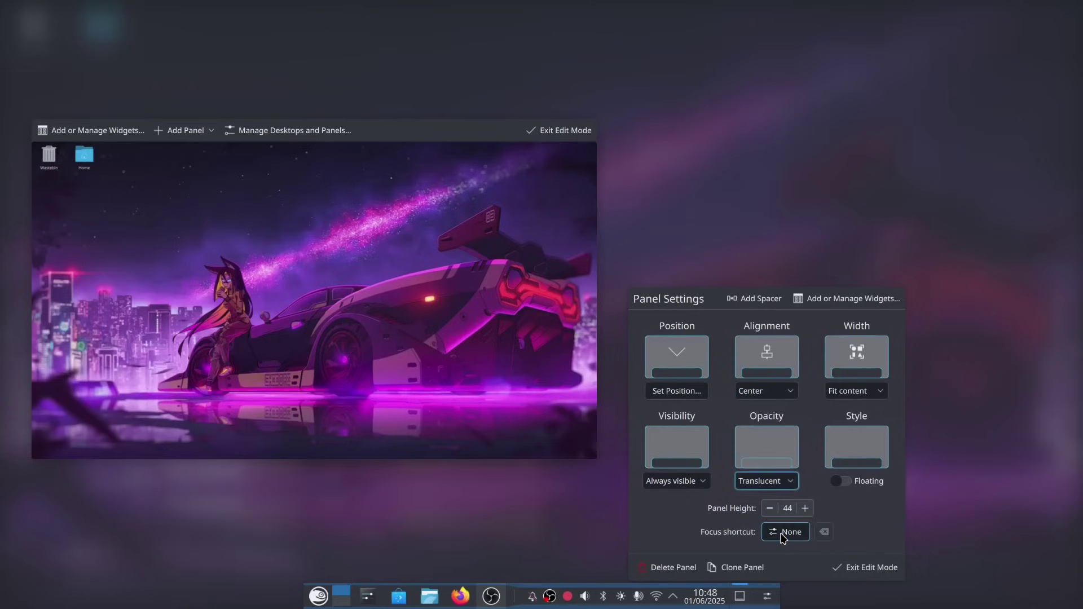
left_click(813, 512)
left_click(812, 512)
left_click(813, 512)
left_click(812, 512)
left_click(812, 512)
left_click(813, 513)
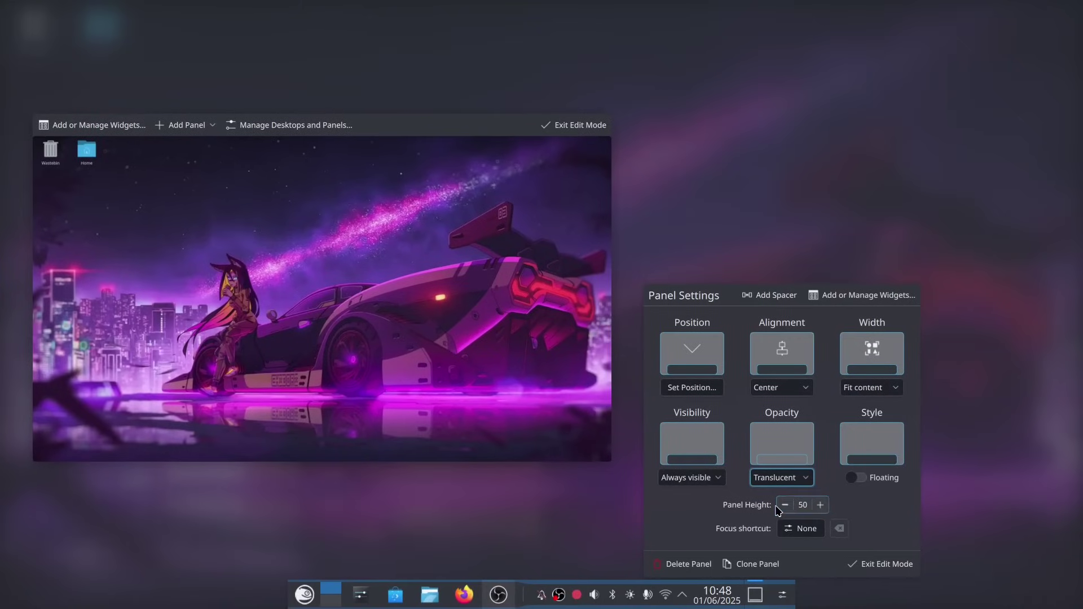
scroll(812, 510, "down", 4)
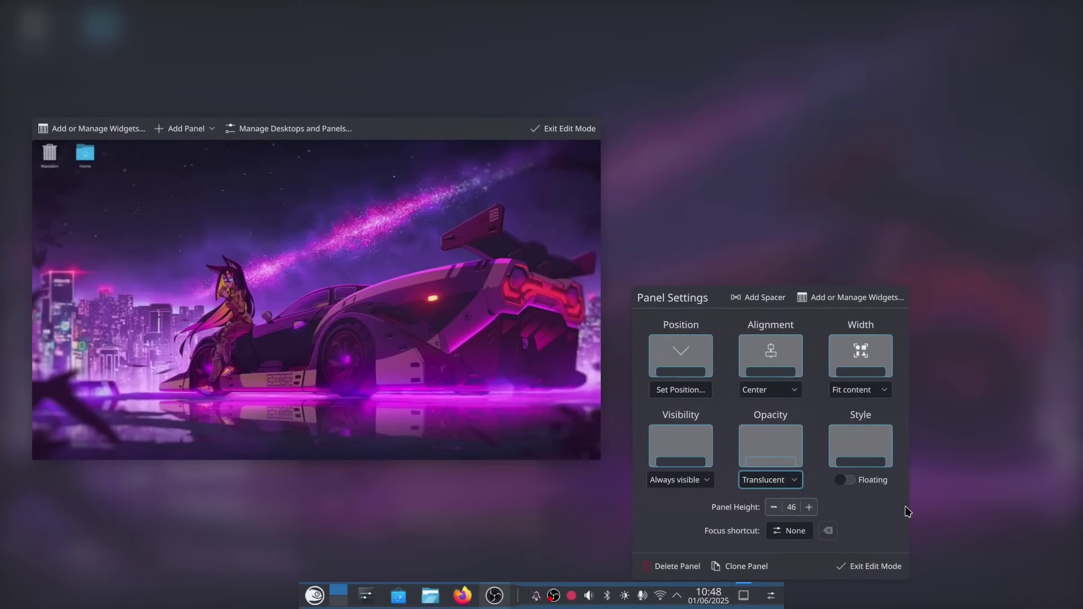
Clone the dock to a top panel and remove its launcher, pager, task manager and tray
left_click(756, 571)
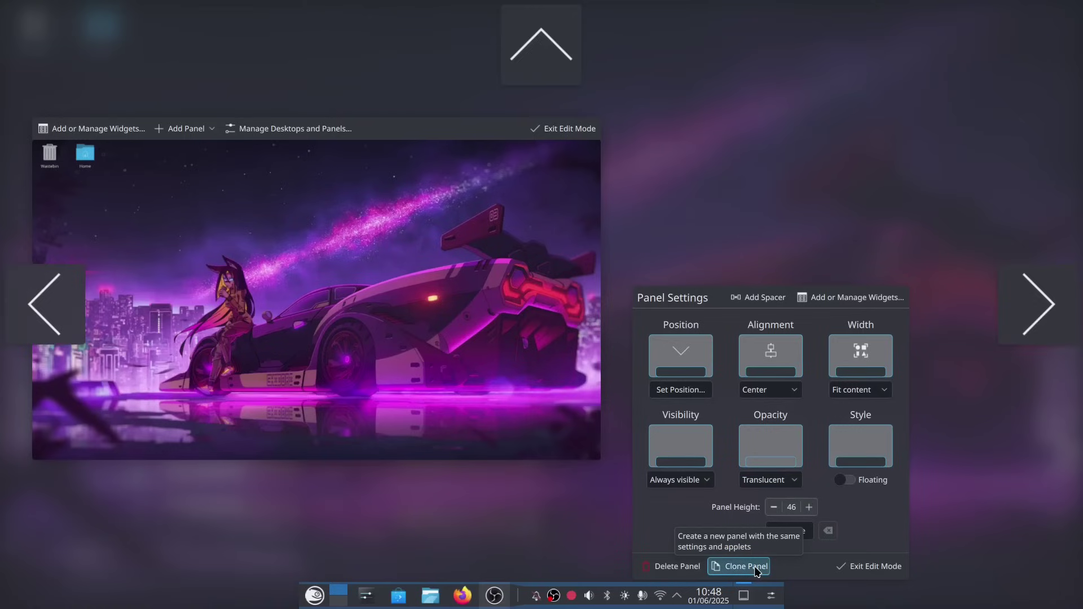
left_click(533, 48)
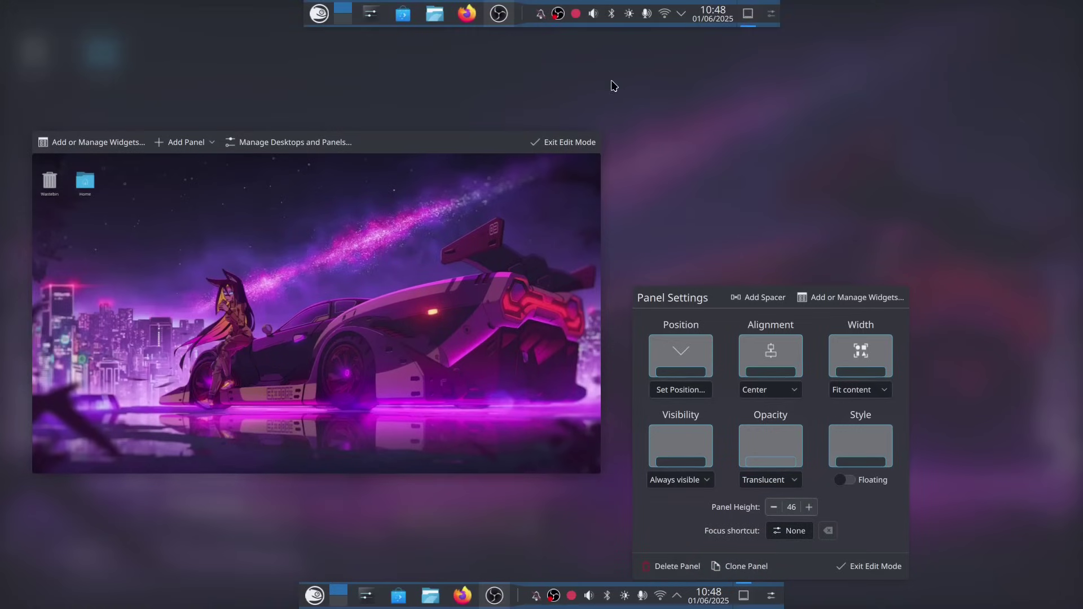
mouse_move(402, 9)
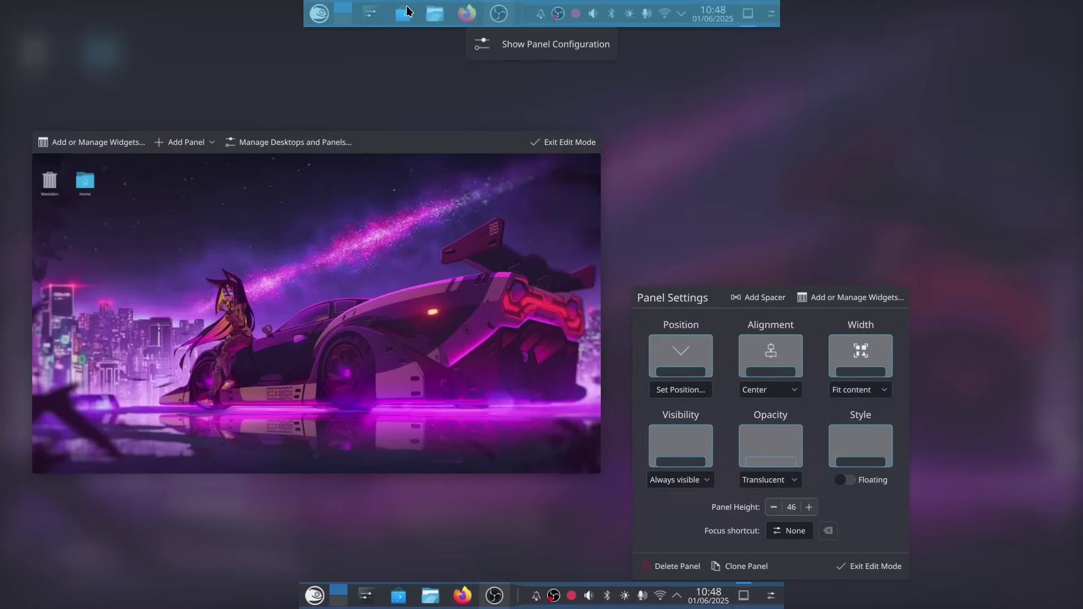
left_click(407, 11)
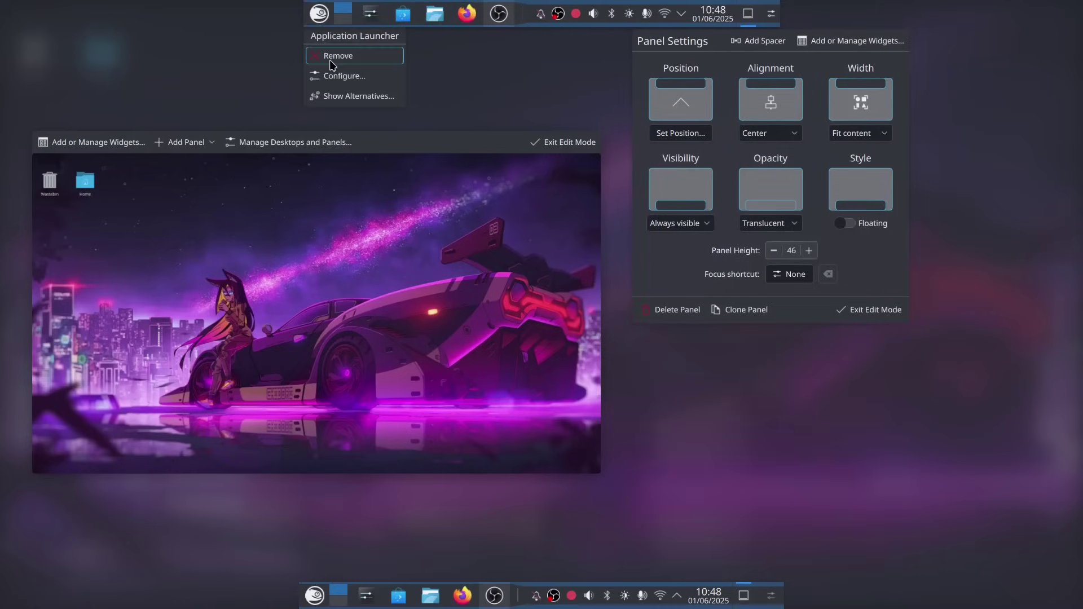
left_click(341, 54)
mouse_move(335, 19)
left_click(346, 55)
mouse_move(412, 14)
left_click(370, 57)
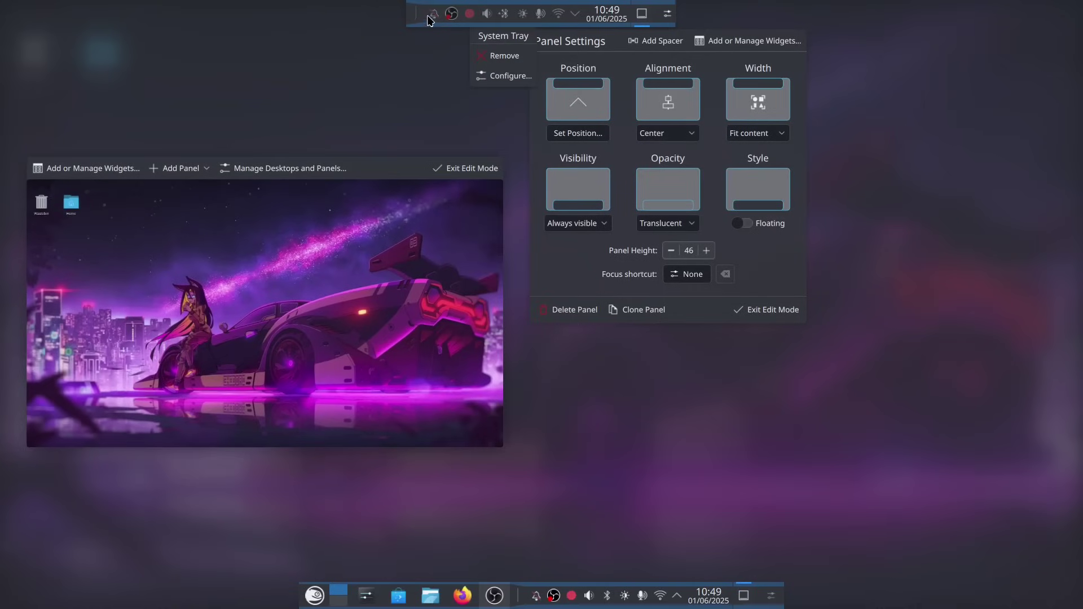
left_click(483, 56)
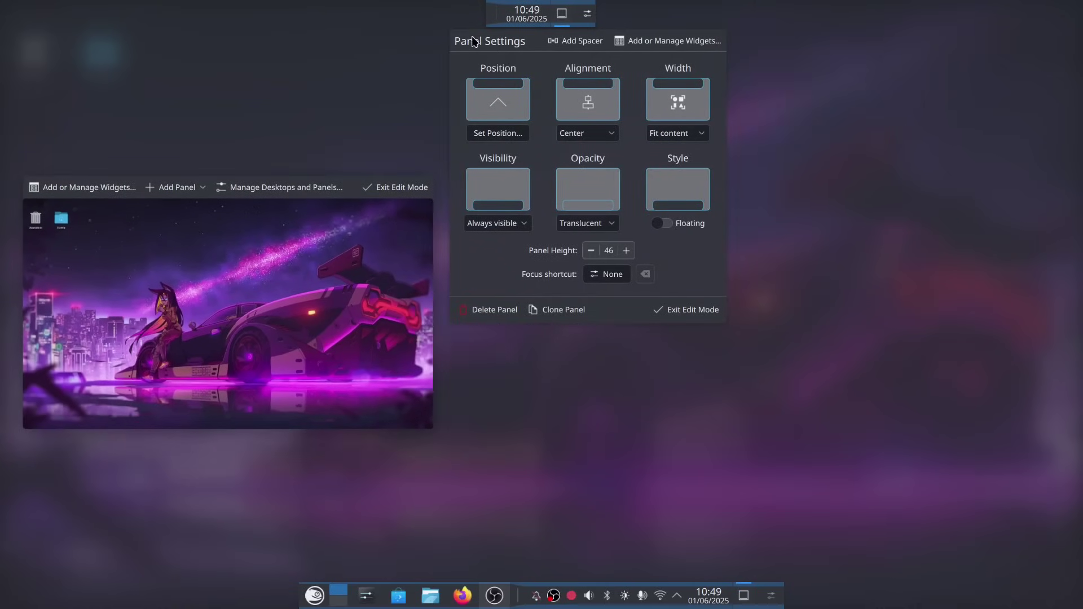
mouse_move(494, 18)
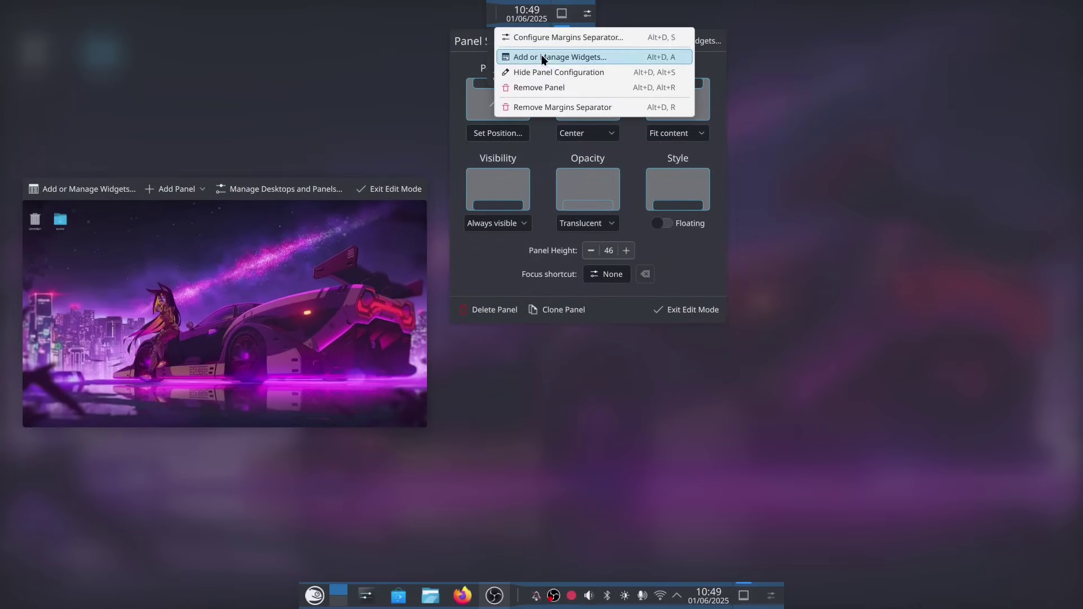
key("Escape")
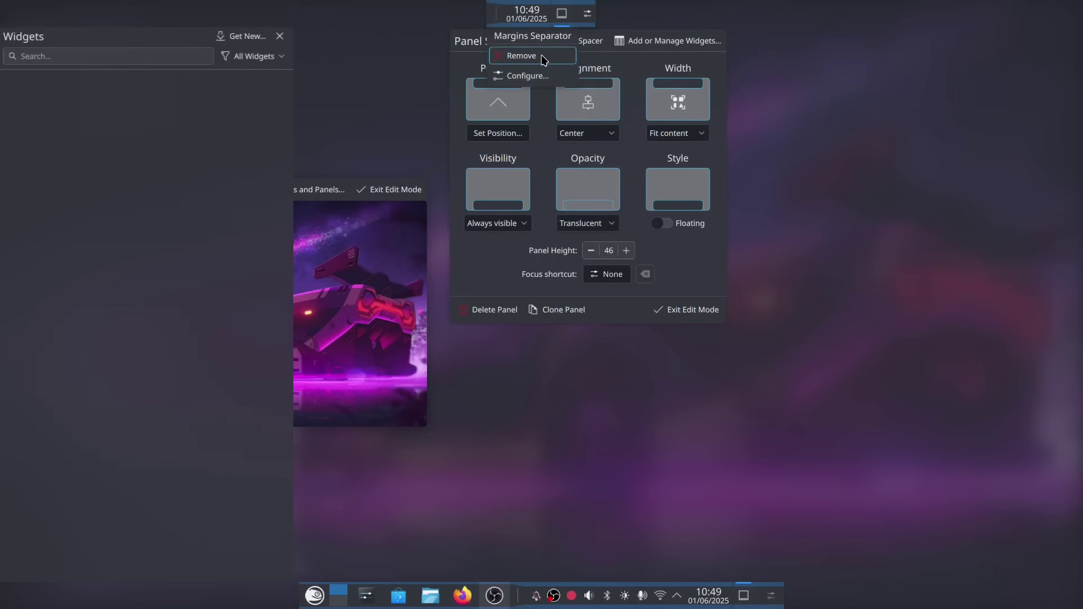
Search 'sys' among widgets and add System Tray to the top panel
scroll(140, 265, "down", 2)
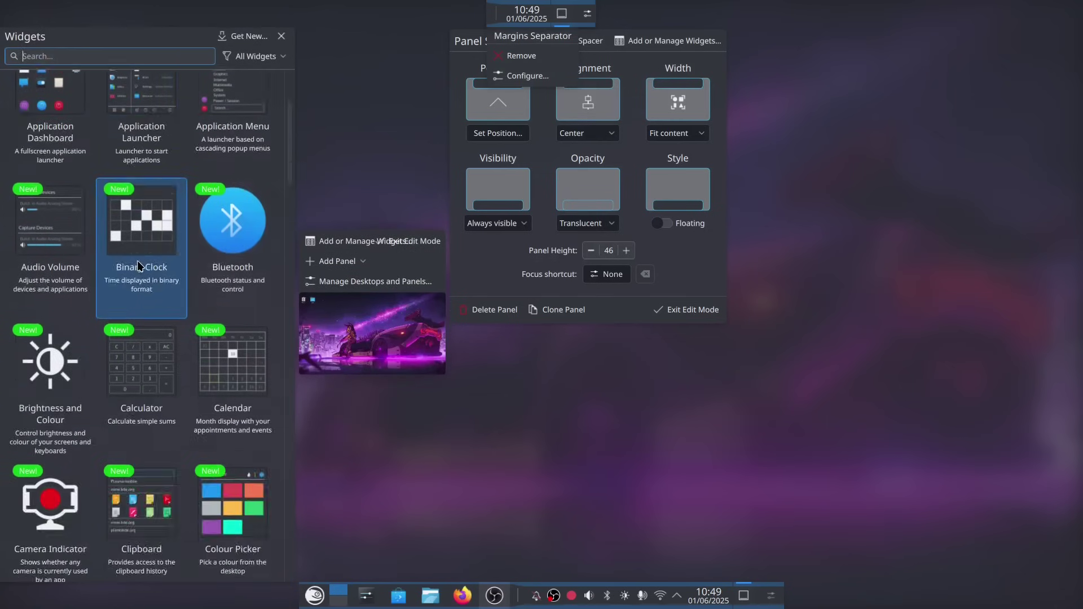
scroll(139, 265, "down", 9)
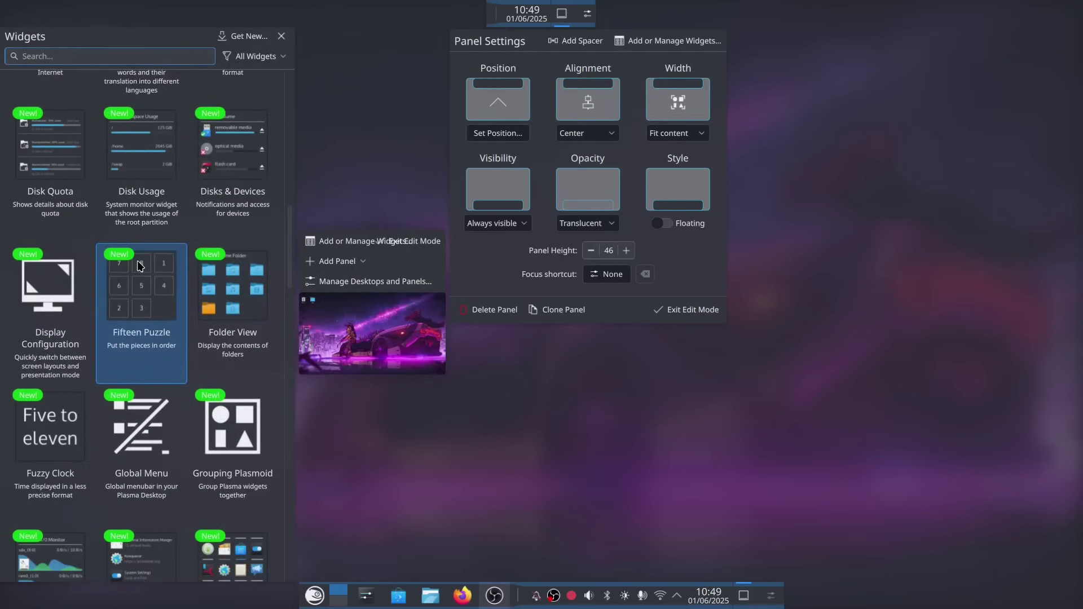
type("sys")
double_click(51, 405)
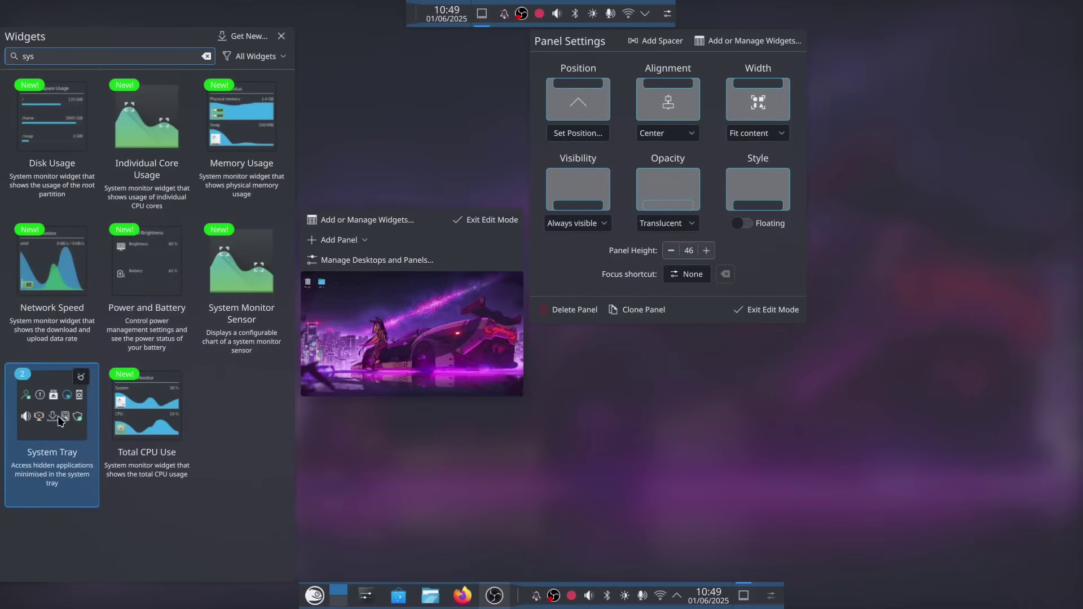
key("Escape")
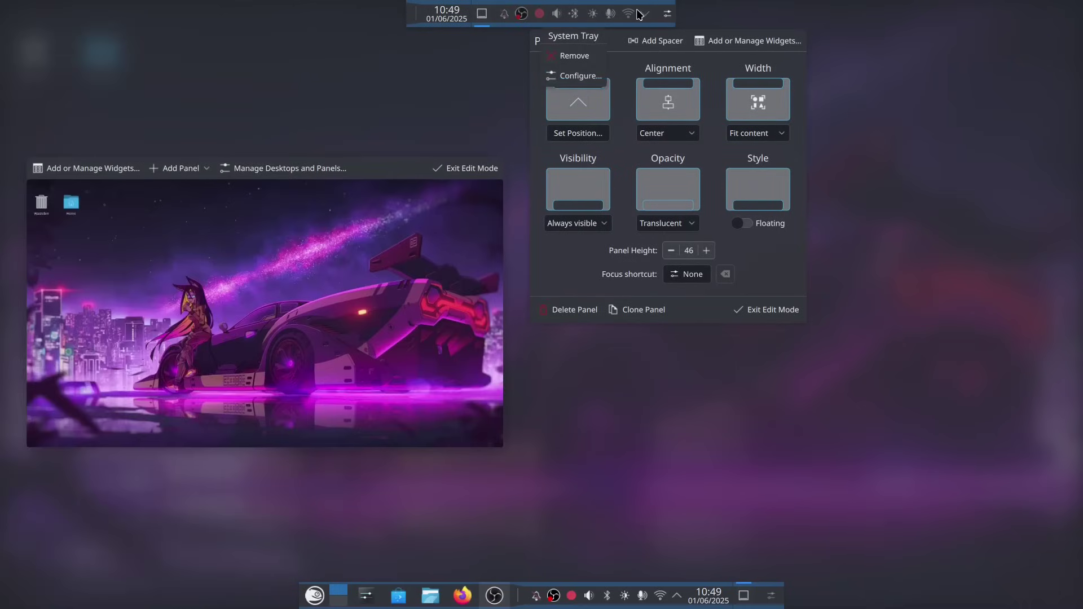
Set the top panel to Right alignment and Fill width
left_click(691, 135)
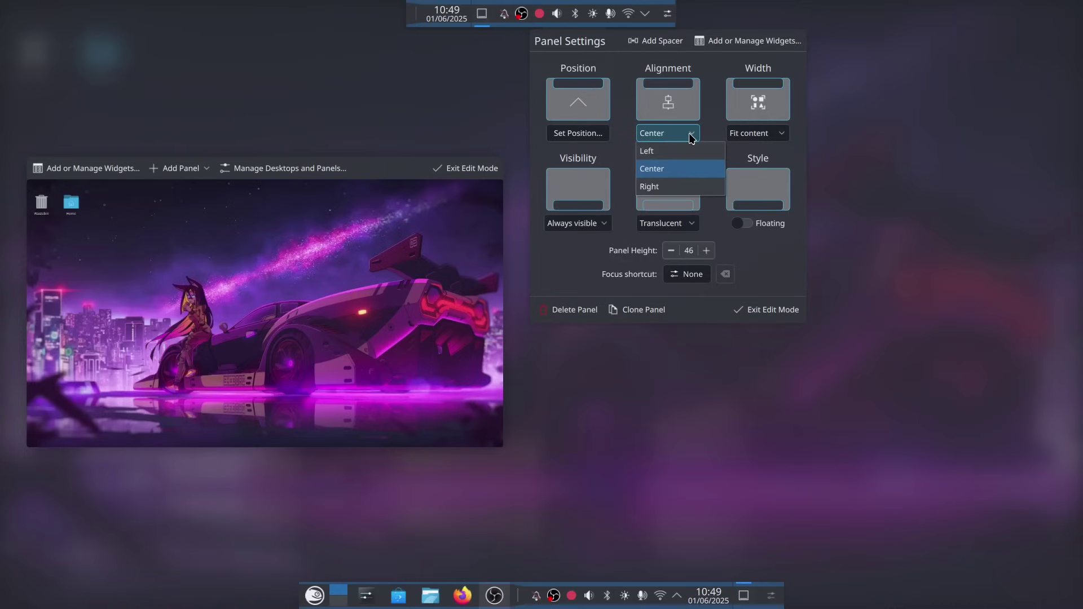
left_click(773, 133)
left_click(774, 152)
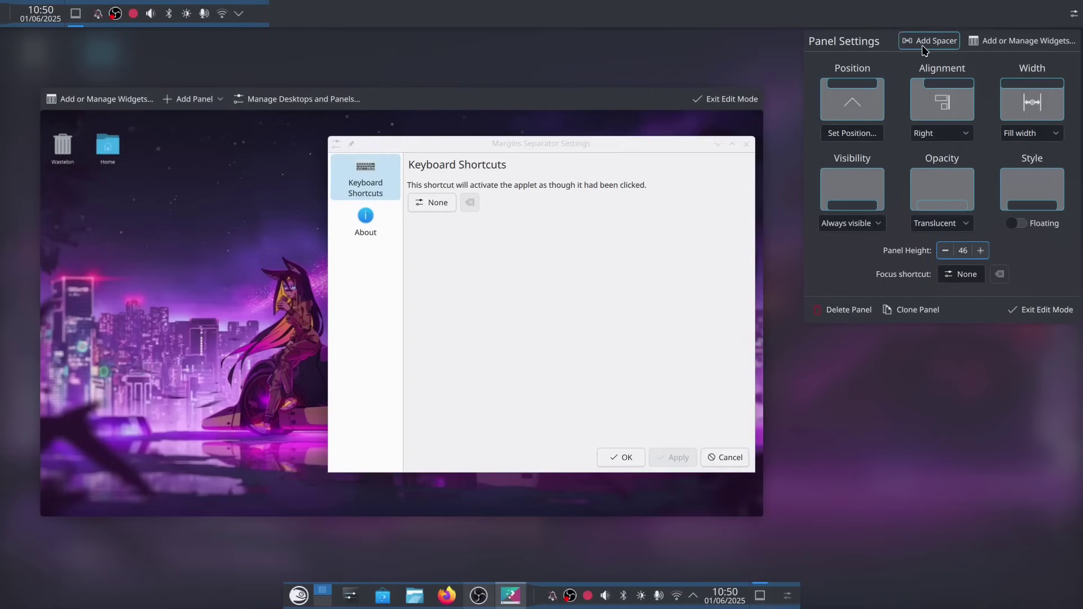
Add a spacer to the top panel, move the clock to its right end, and exit editing
left_click(924, 43)
mouse_move(26, 15)
left_click_drag(27, 16, 1015, 15)
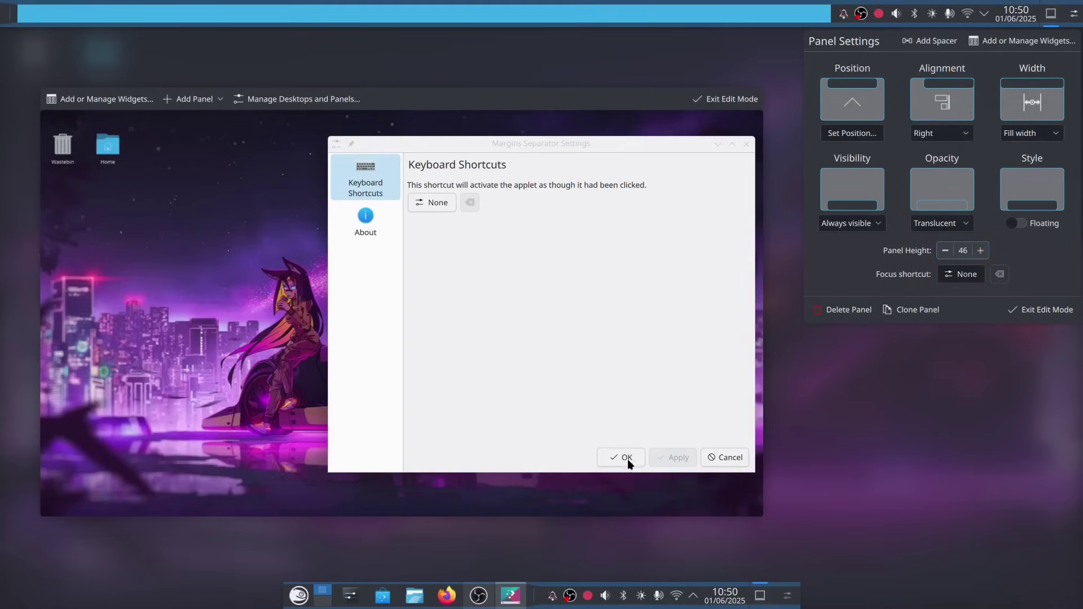
left_click(1040, 309)
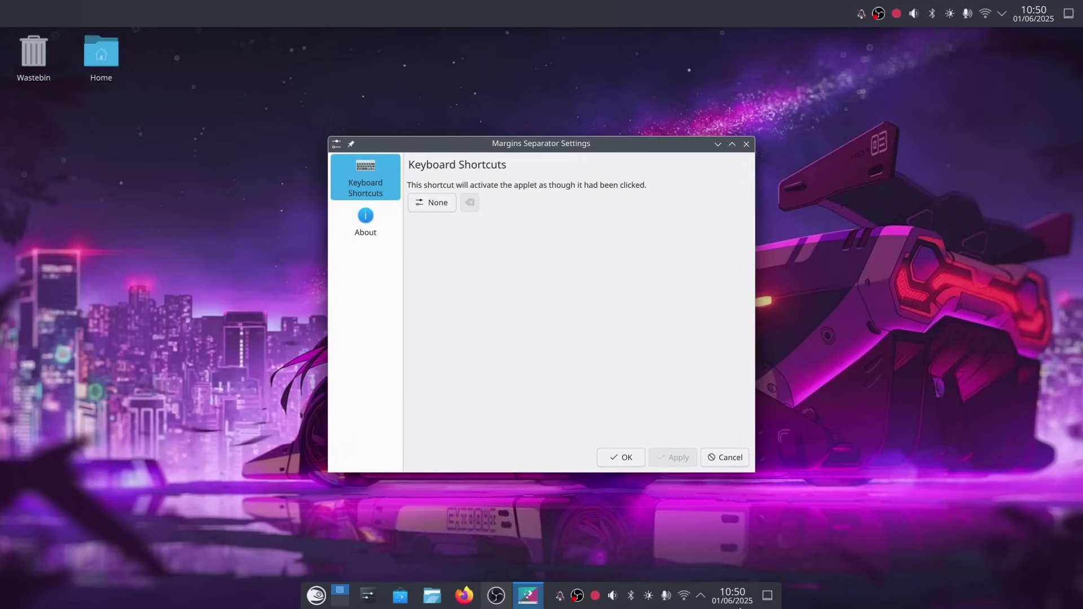
Edit the bottom dock and remove its System Tray, clock and Peek at Desktop widgets
right_click(586, 601)
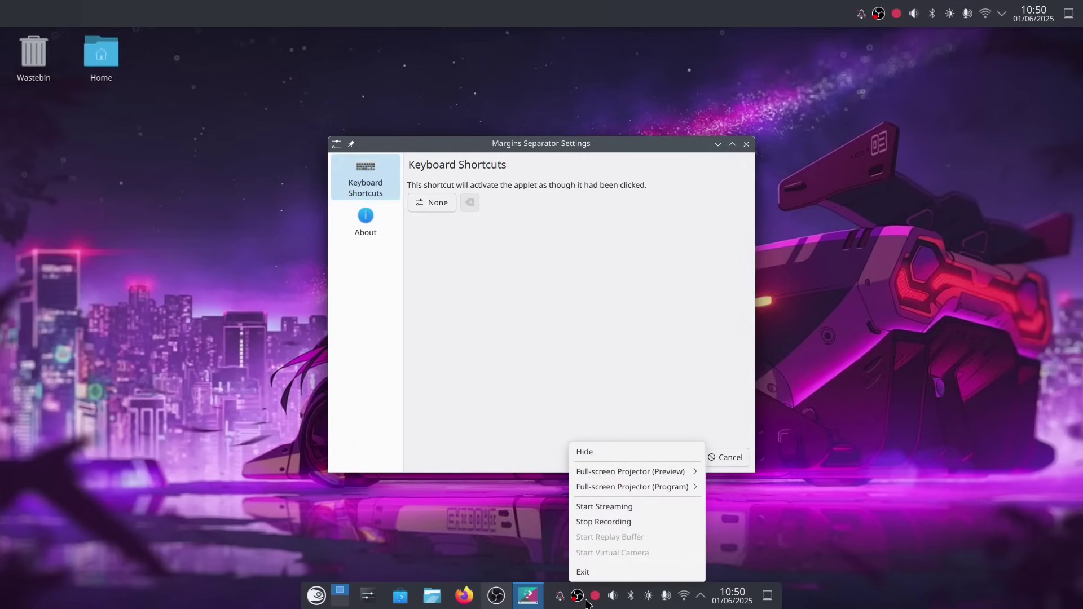
left_click(887, 516)
right_click(844, 440)
left_click(880, 485)
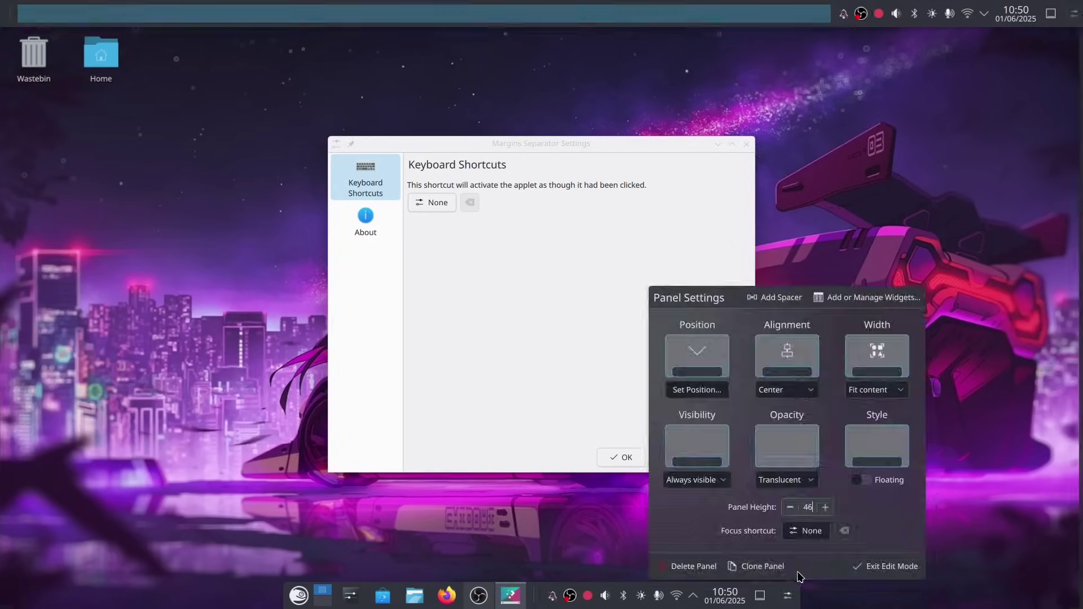
mouse_move(566, 602)
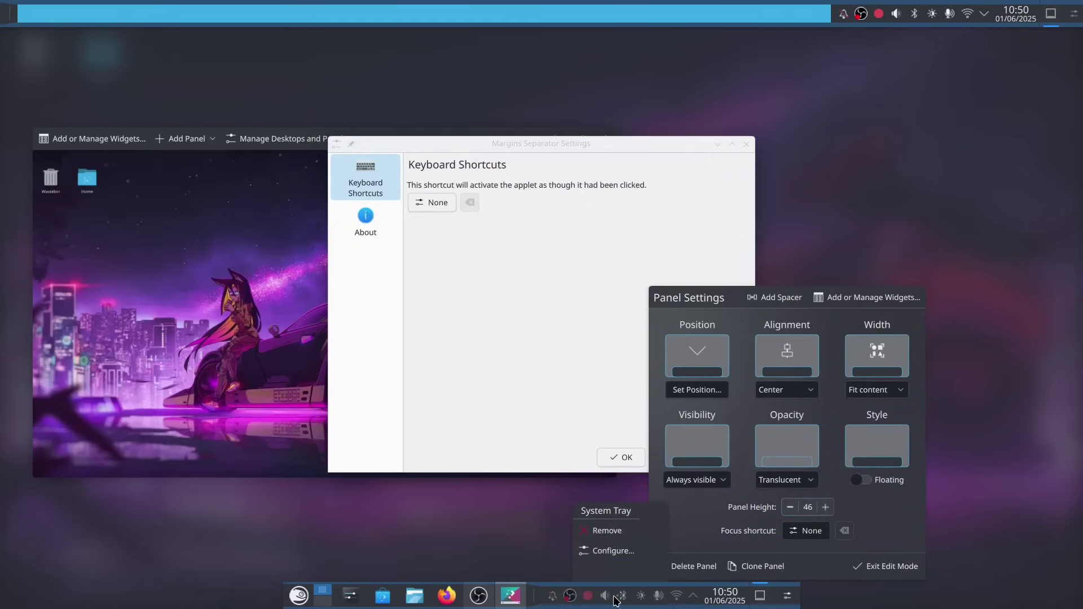
left_click(613, 533)
mouse_move(643, 594)
left_click(621, 531)
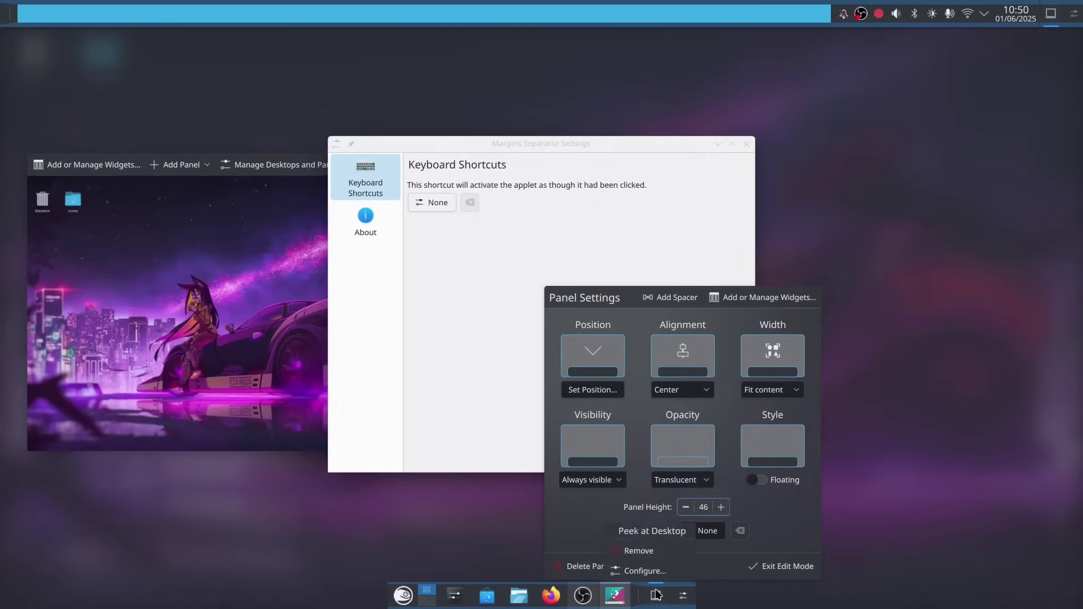
left_click(635, 529)
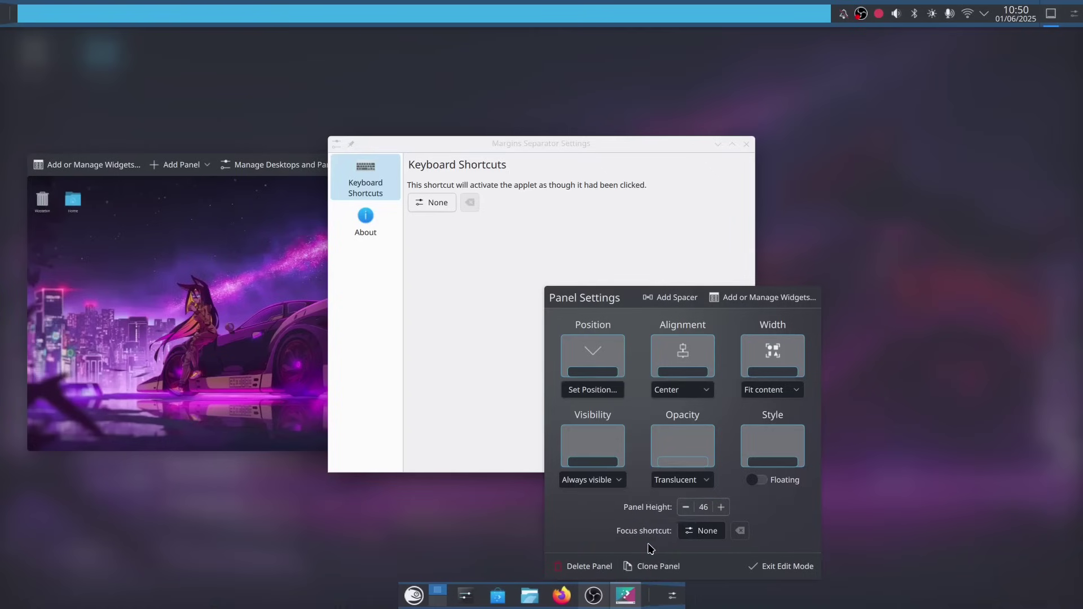
Close the leftover panel options and Margins Separator settings, then leave edit mode
right_click(676, 601)
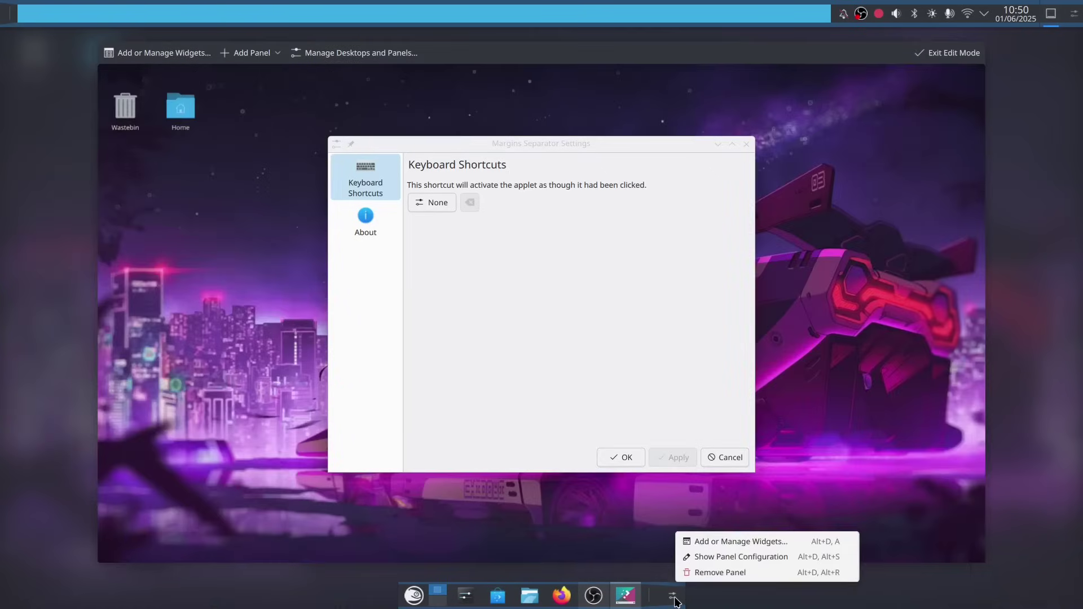
key("Escape")
left_click(621, 457)
key("Escape")
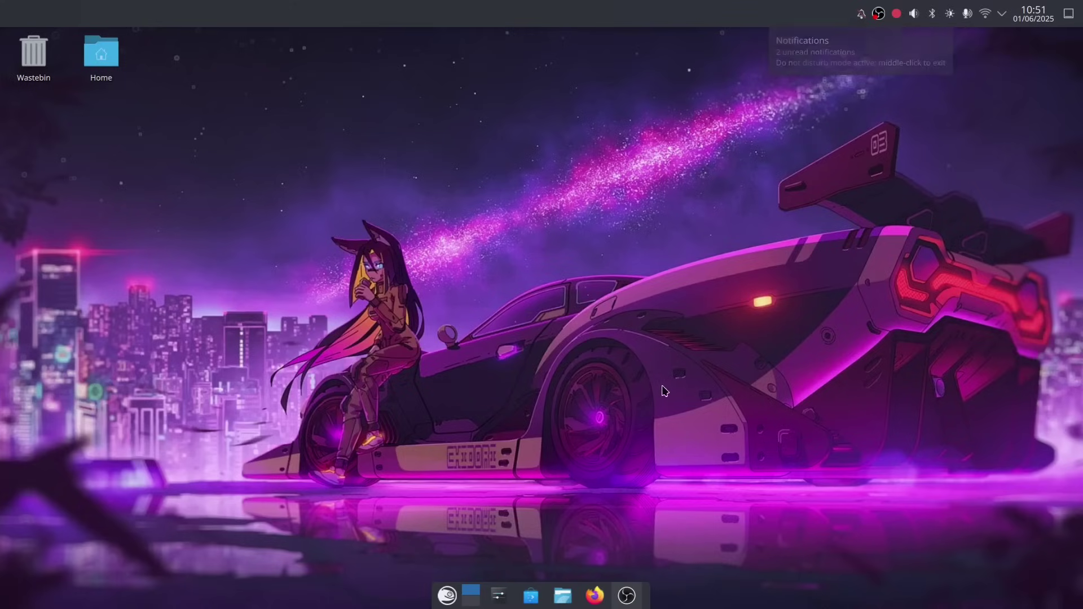
Apply the Folder View desktop layout in Desktop and Wallpaper settings
left_click(447, 598)
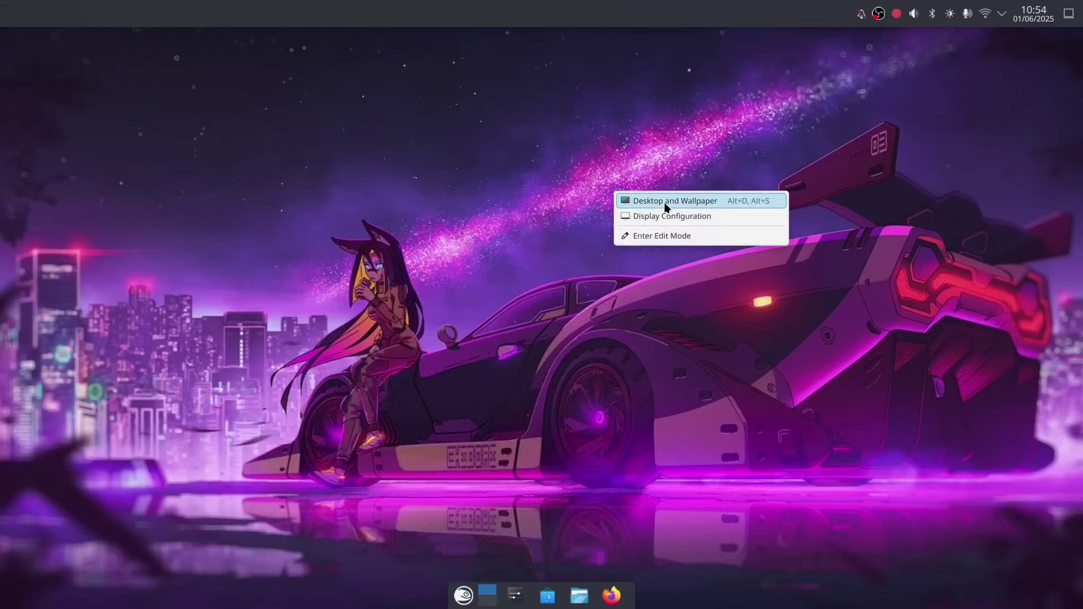
left_click(664, 201)
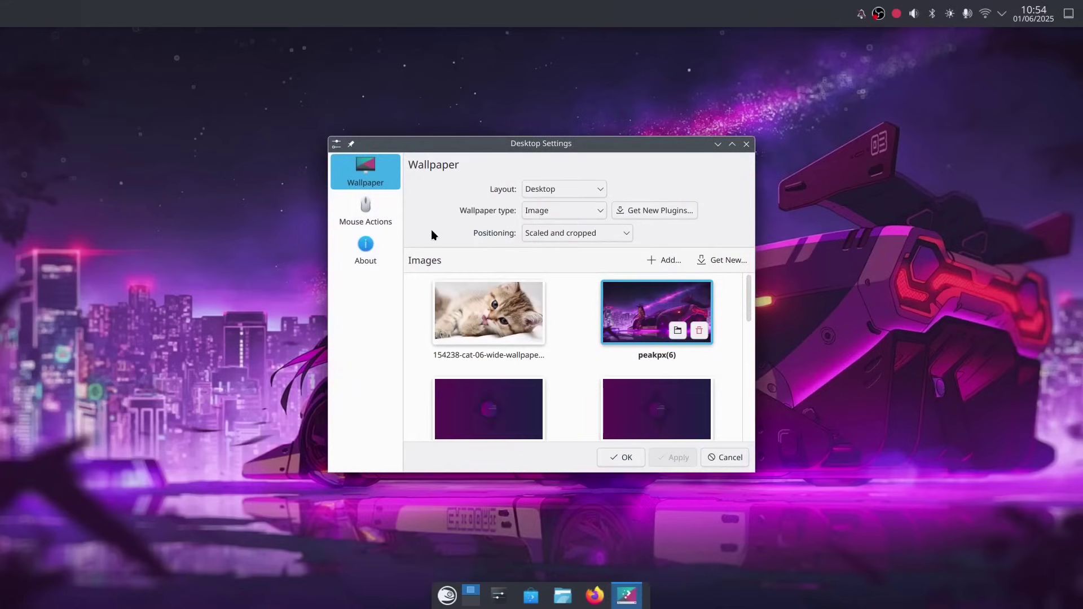
left_click(602, 190)
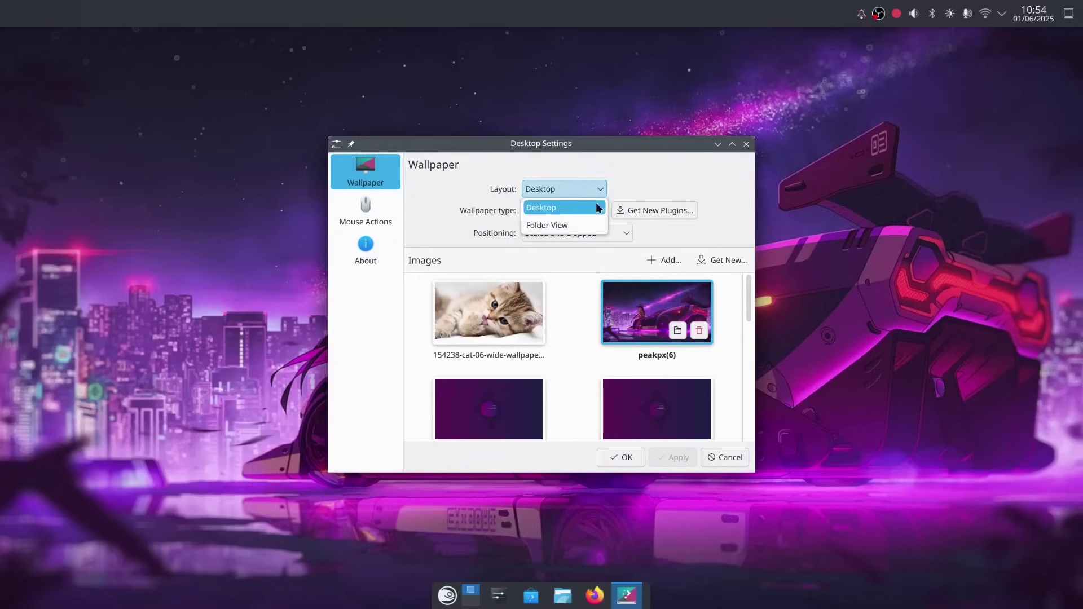
left_click(580, 226)
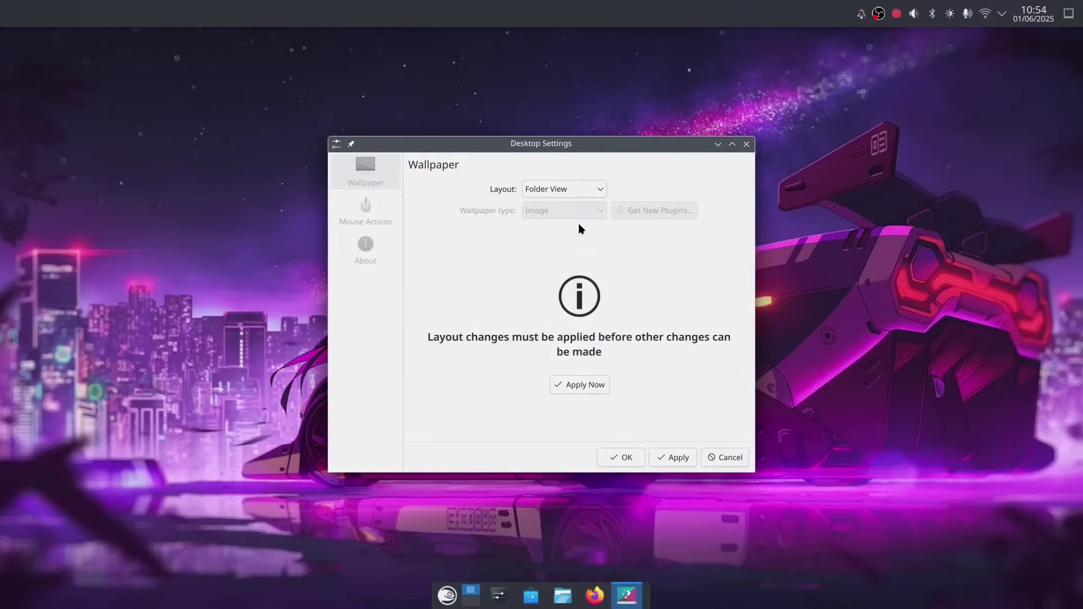
left_click(668, 456)
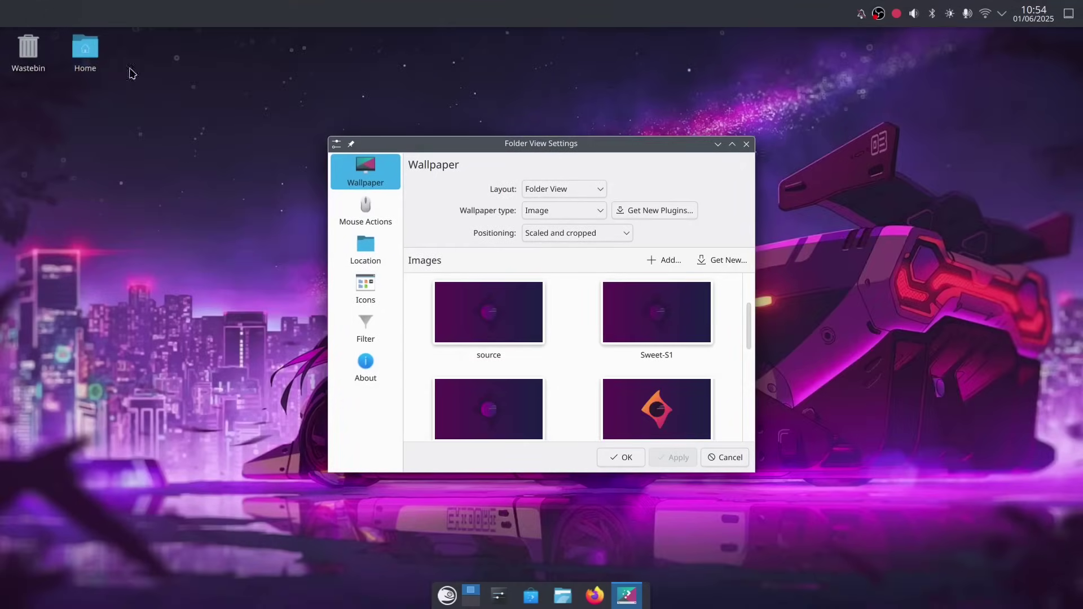
Switch the layout back to Desktop, apply it, and close the settings
left_click(580, 191)
left_click(580, 208)
left_click(679, 455)
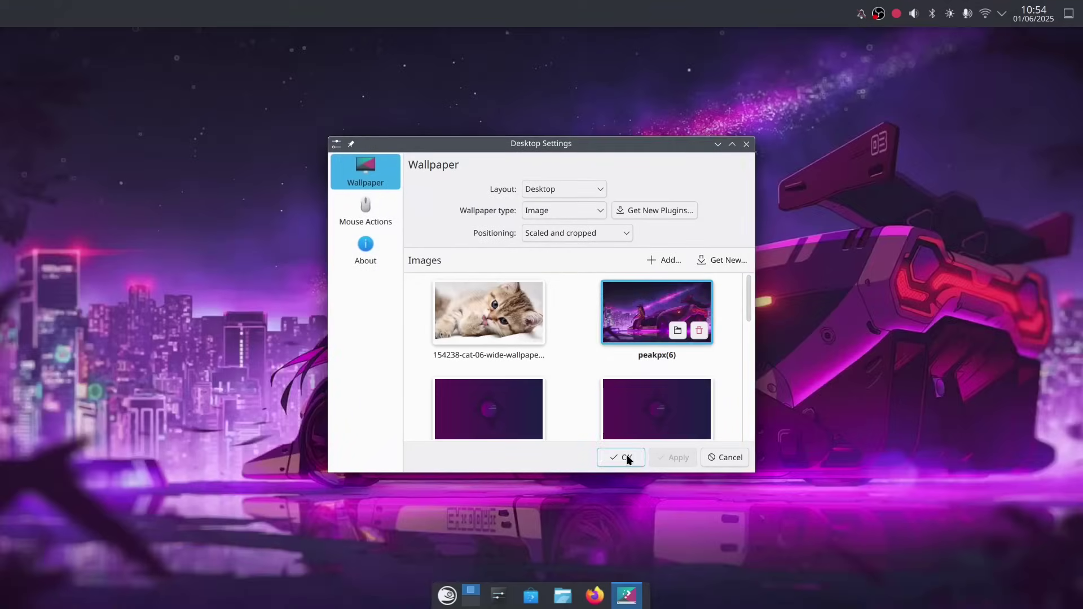
left_click(626, 454)
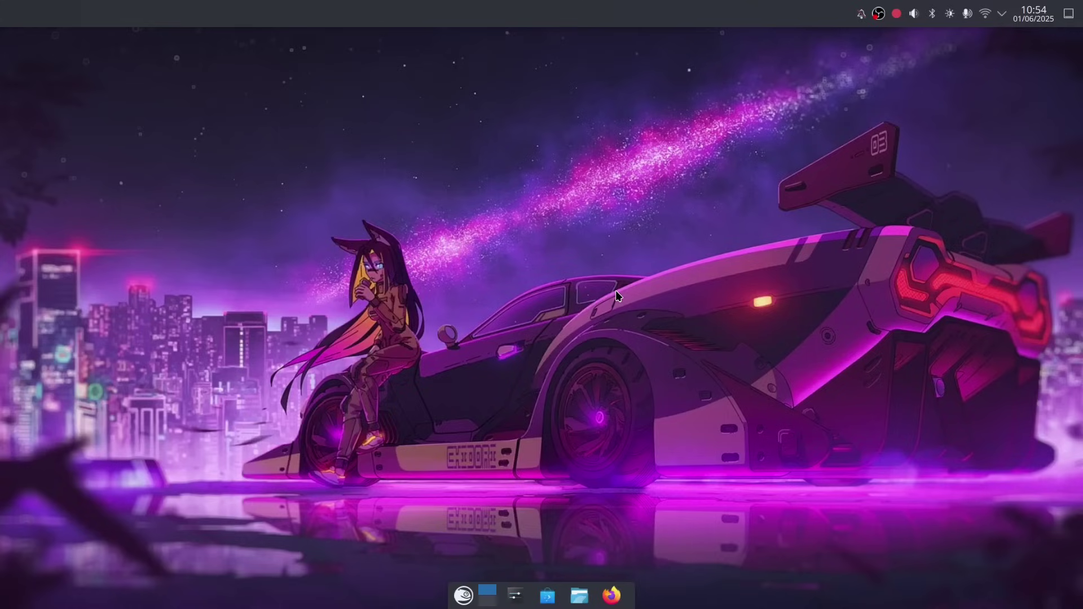
Pin LibreOffice Writer and LibreOffice Calc to the task manager from Kickoff's Office apps
left_click(460, 595)
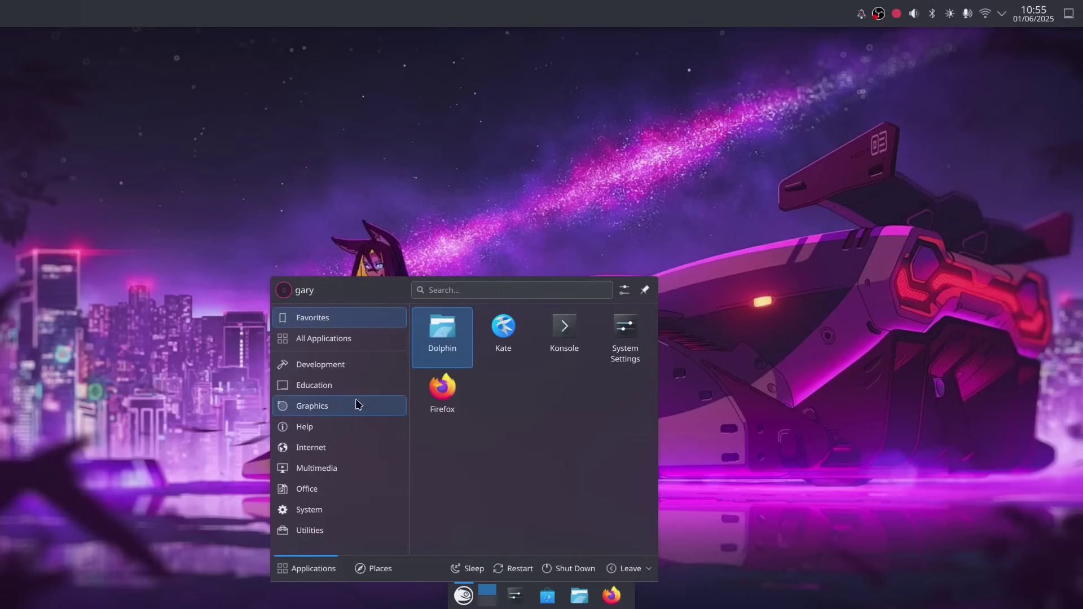
mouse_move(332, 495)
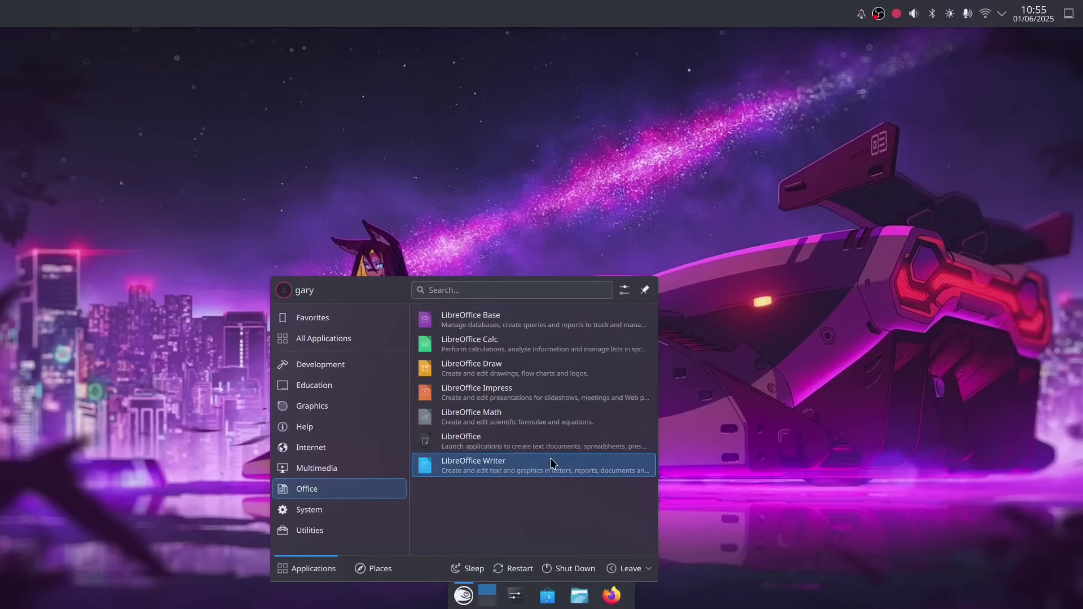
right_click(496, 463)
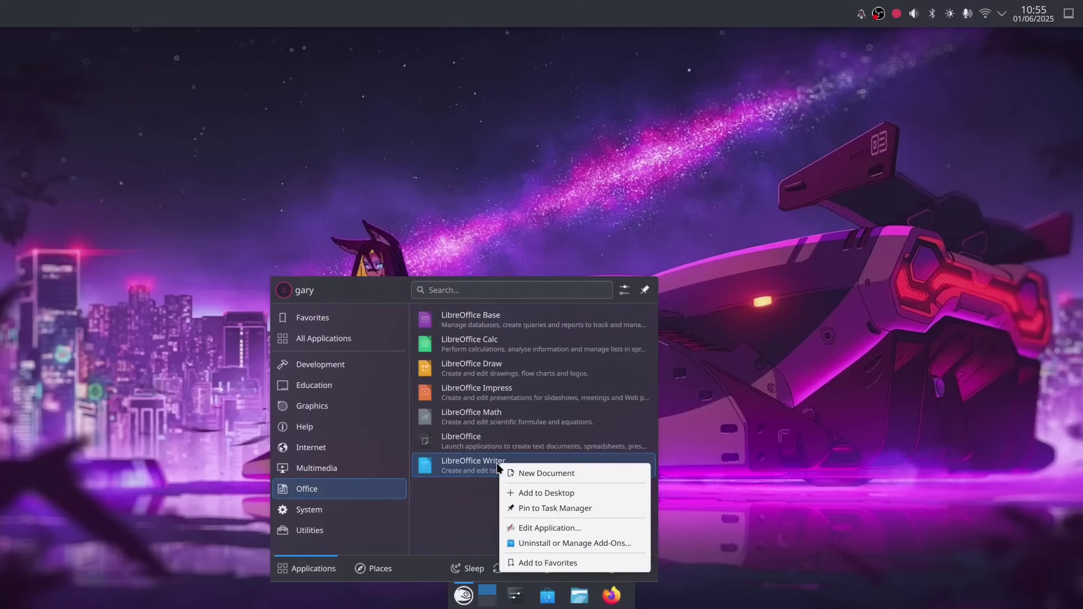
left_click(581, 508)
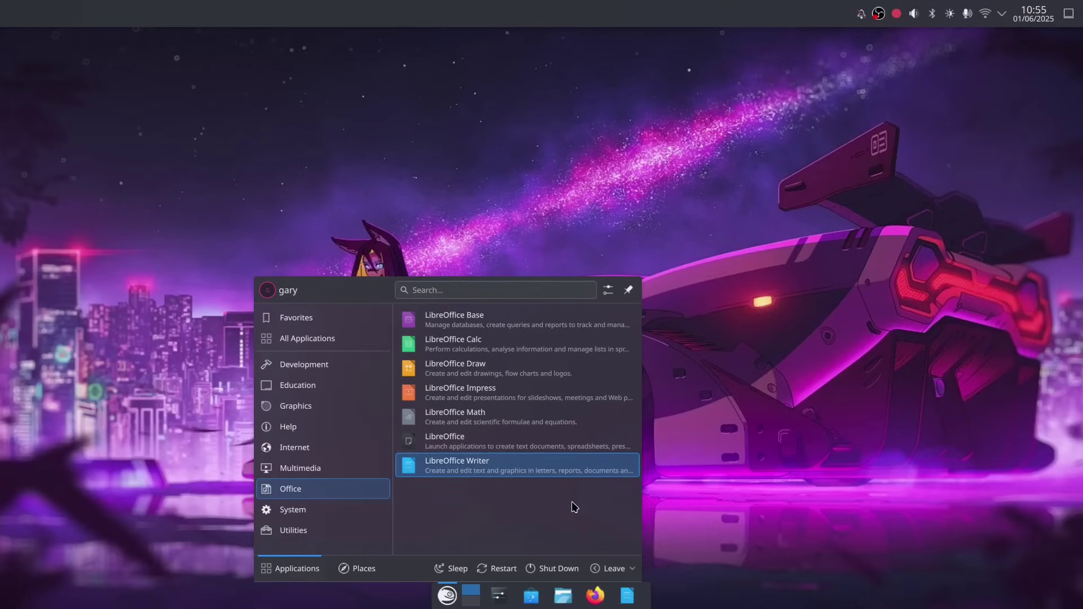
right_click(496, 346)
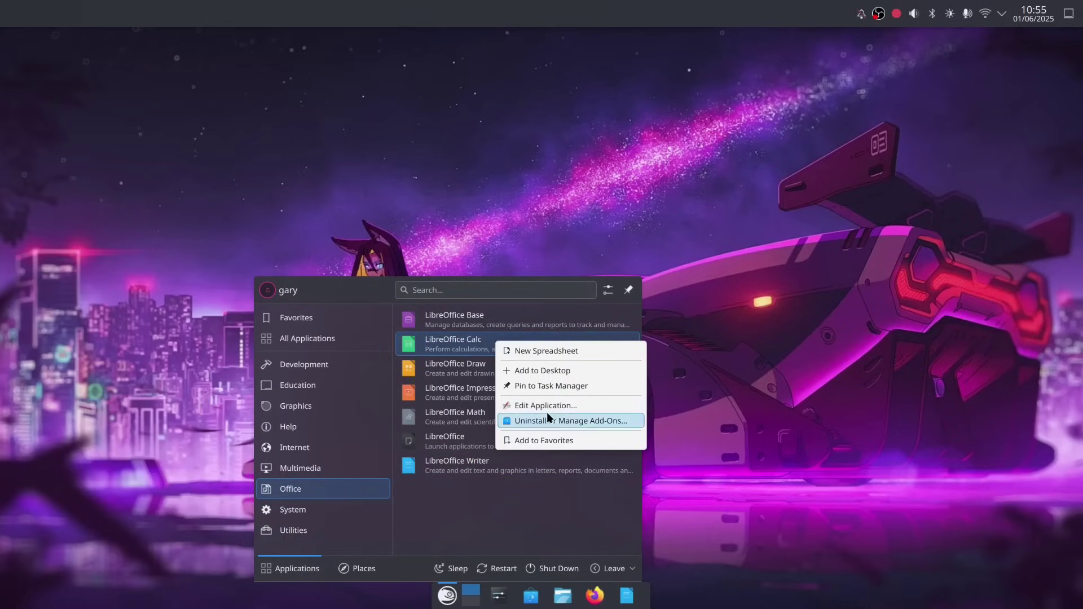
left_click(547, 385)
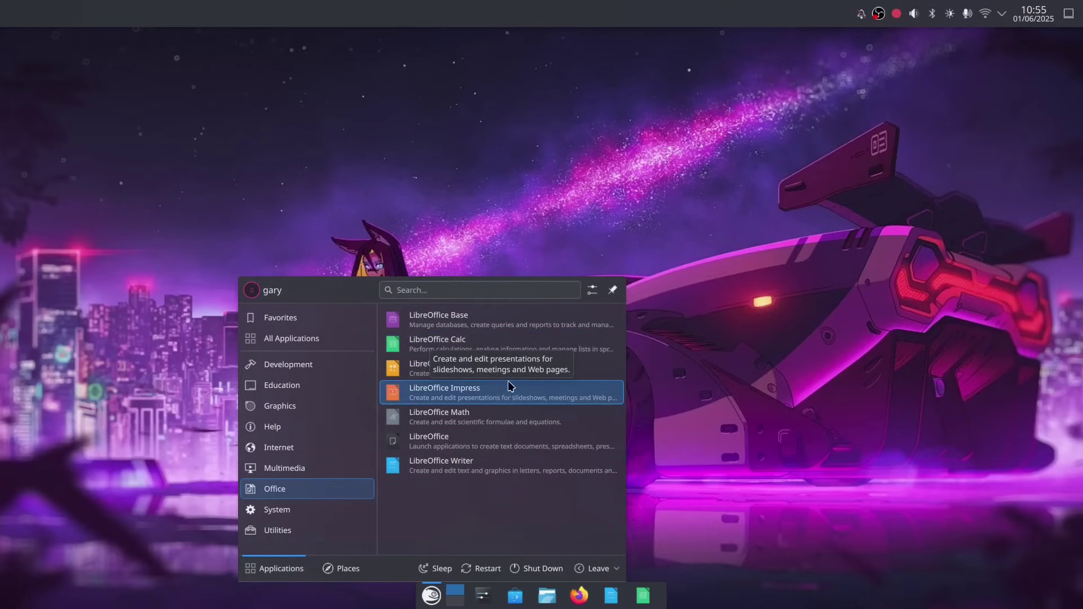
right_click(476, 391)
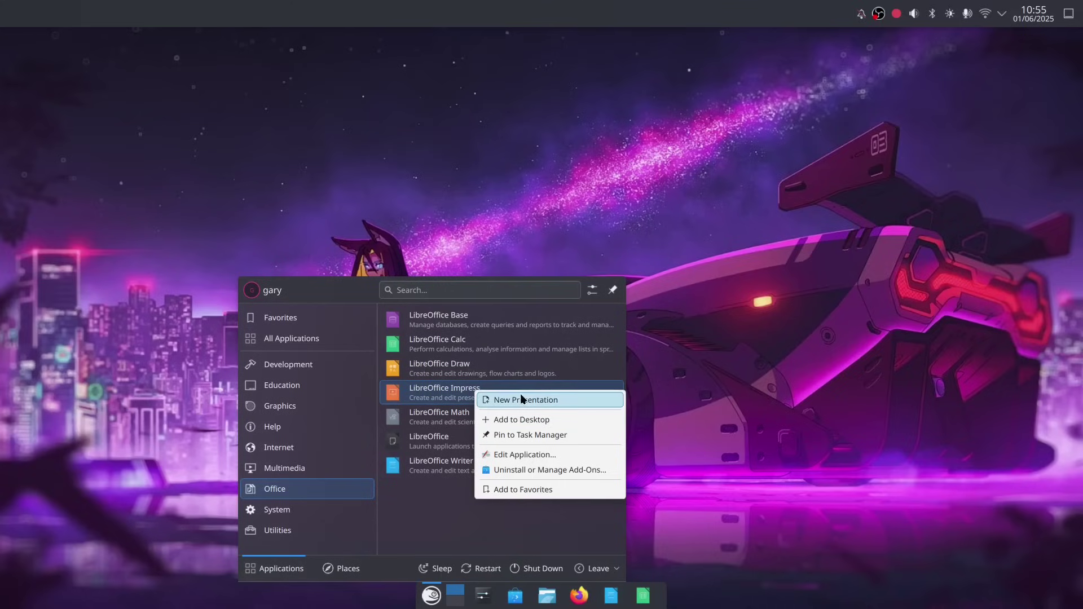
left_click(449, 526)
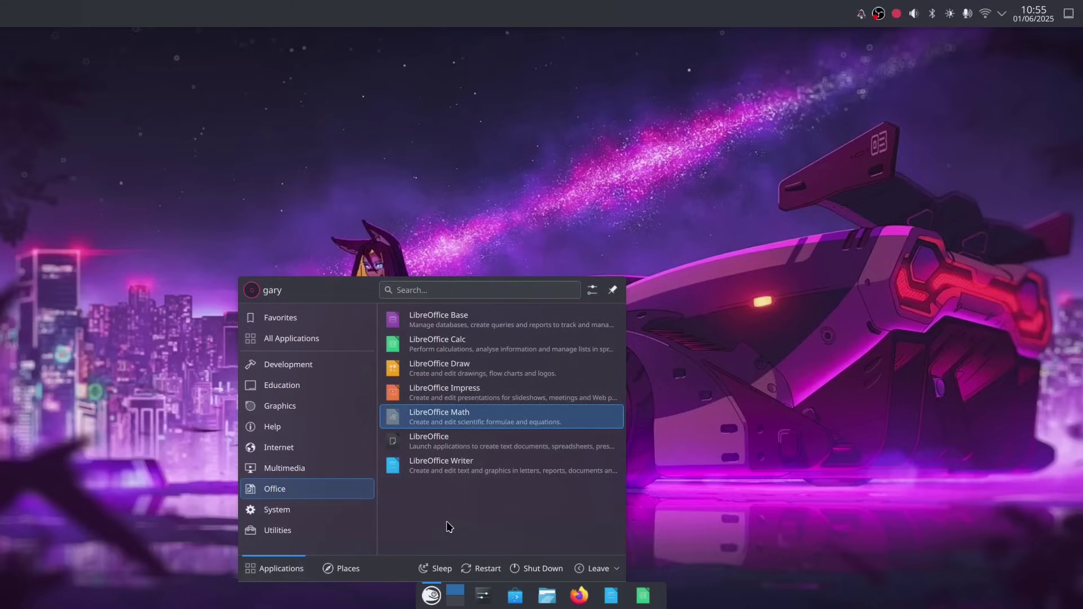
Pin VLC media player and Kdenlive from the Multimedia category to the dock
left_click(332, 474)
right_click(446, 376)
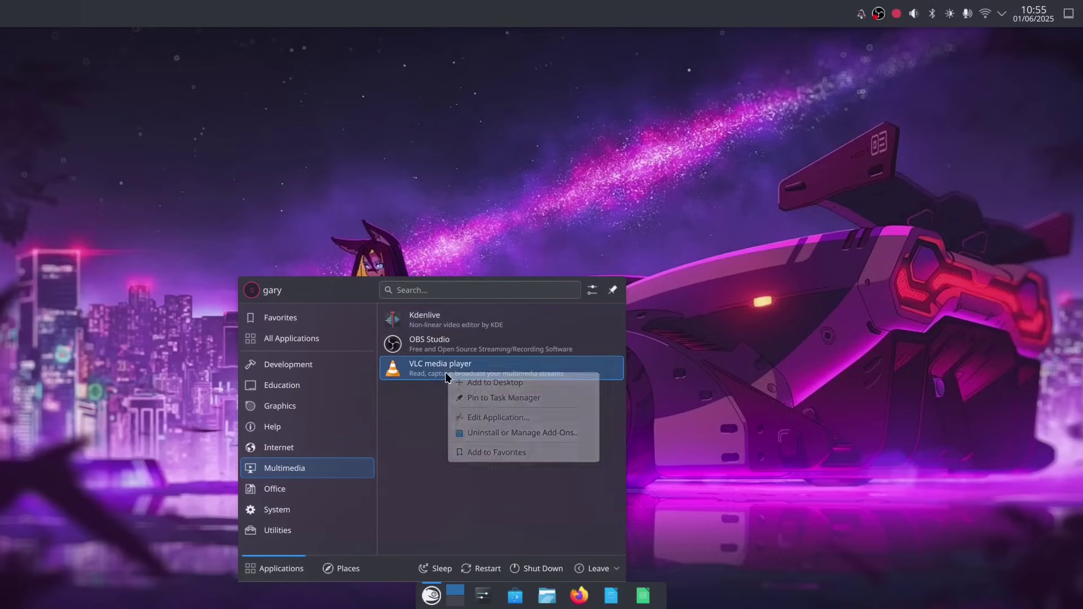
left_click(506, 396)
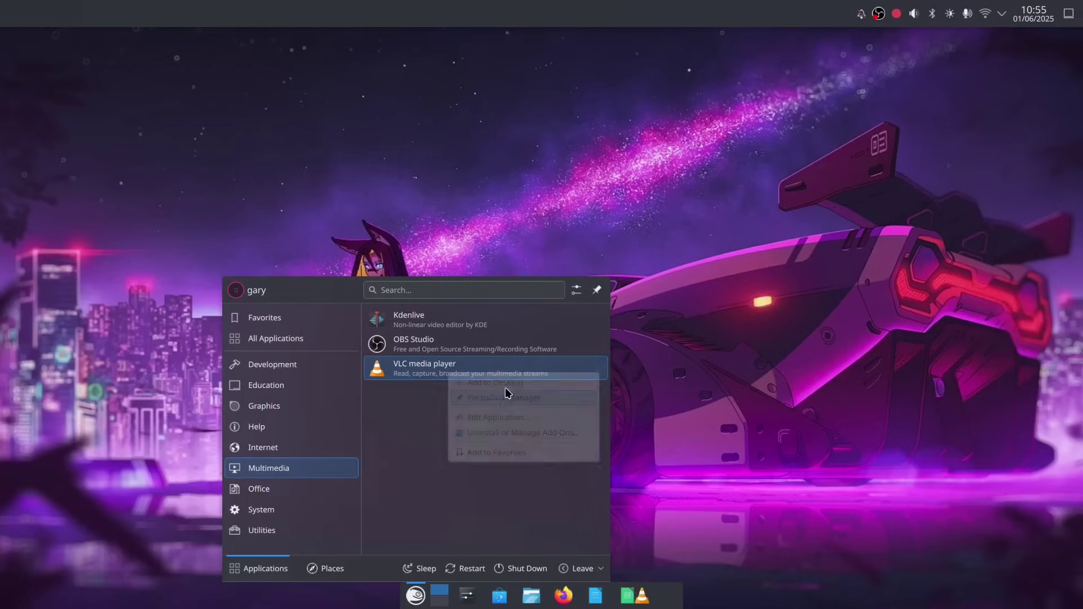
right_click(465, 331)
left_click(519, 351)
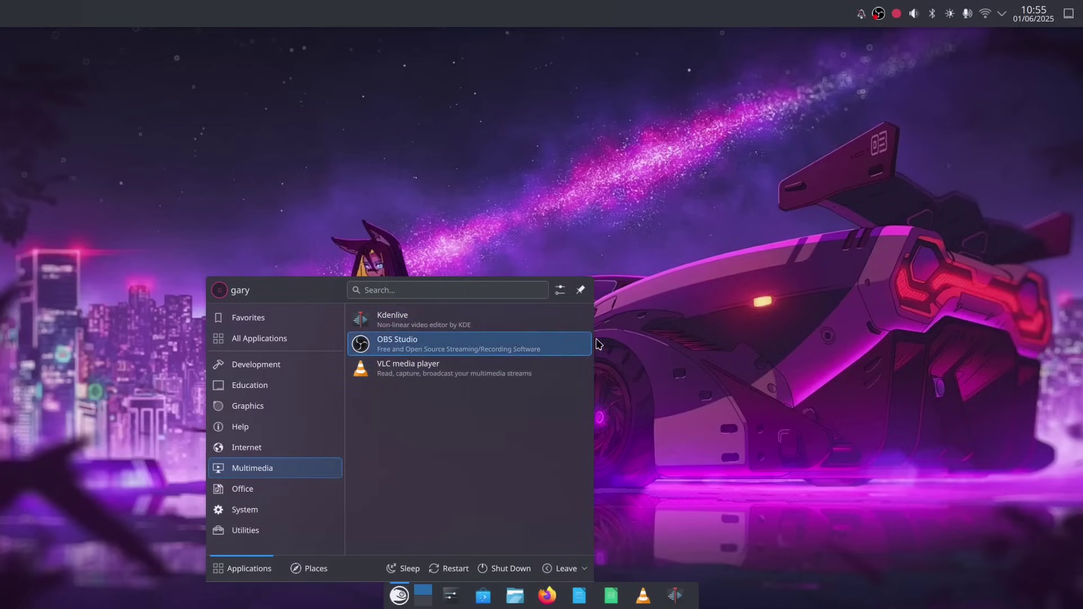
left_click(759, 377)
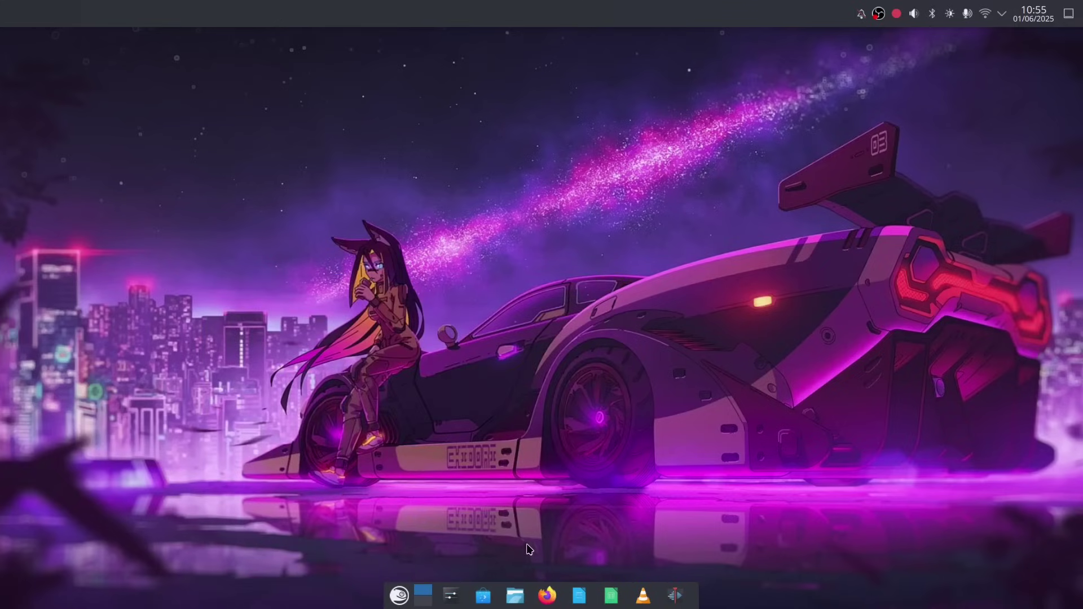